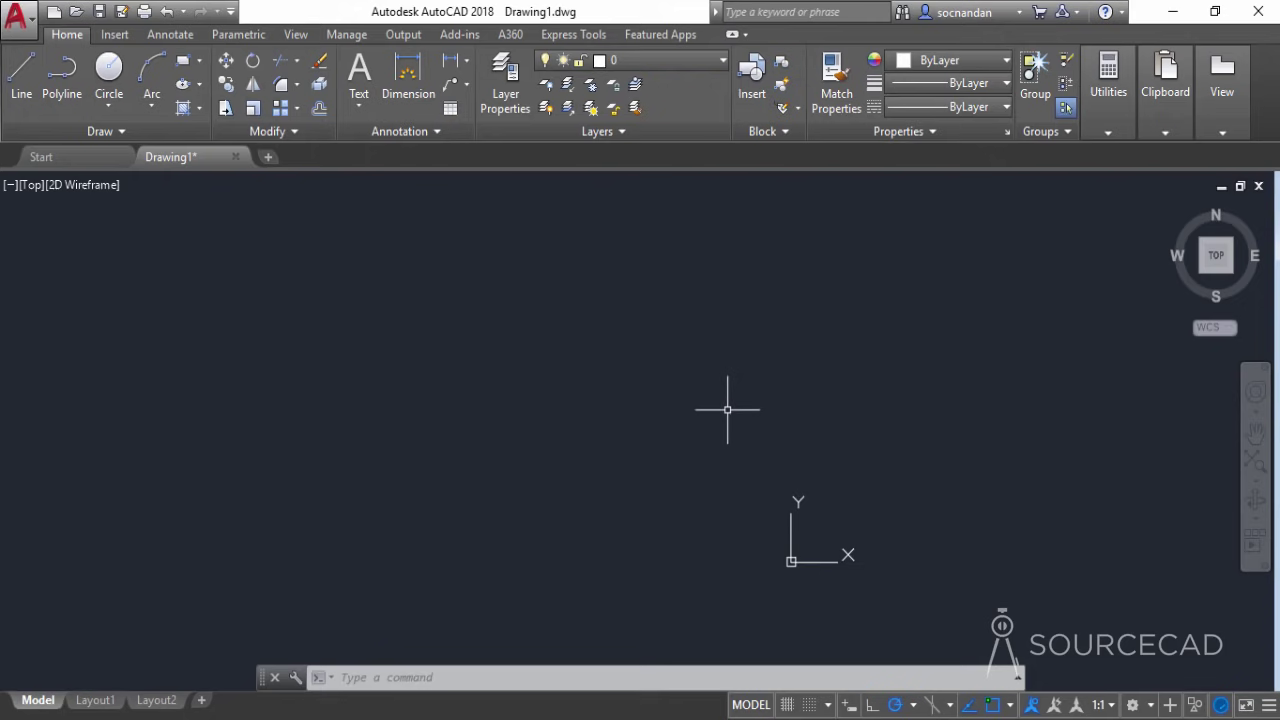
Draw a horizontal and a vertical construction line crossing at the gear's centre point.
click(100, 131)
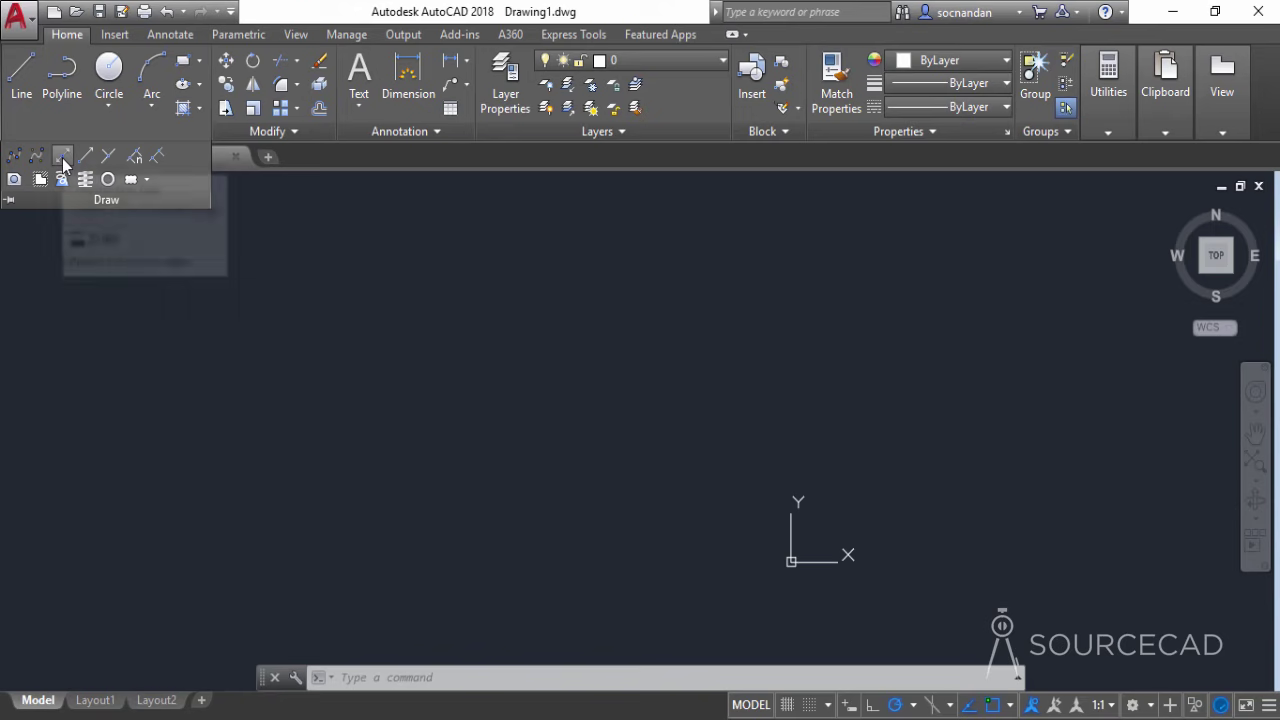
click(62, 157)
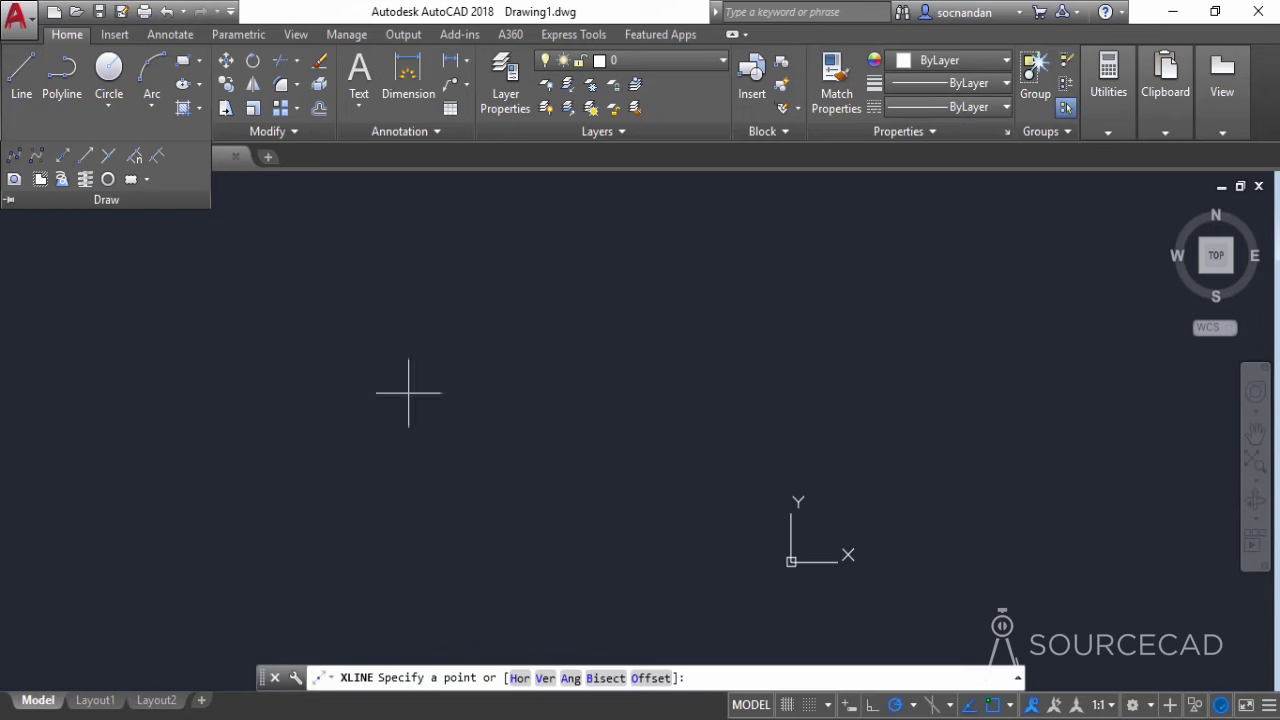
click(584, 403)
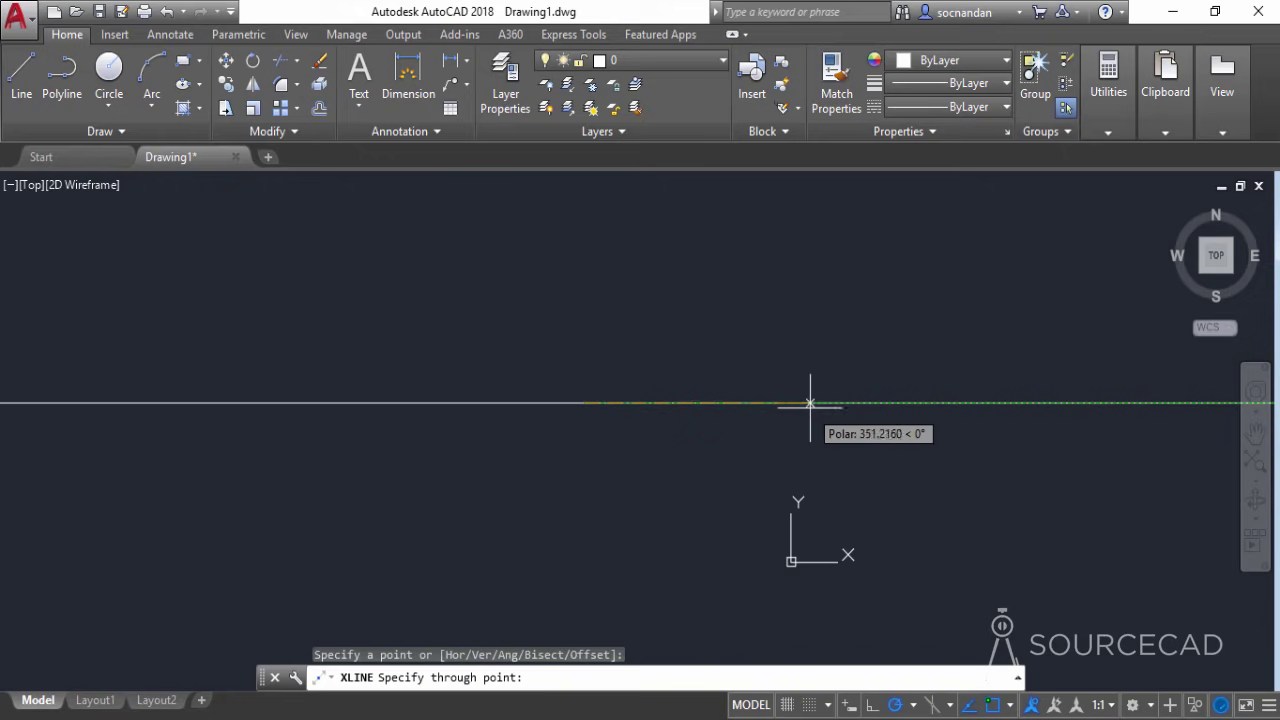
click(818, 403)
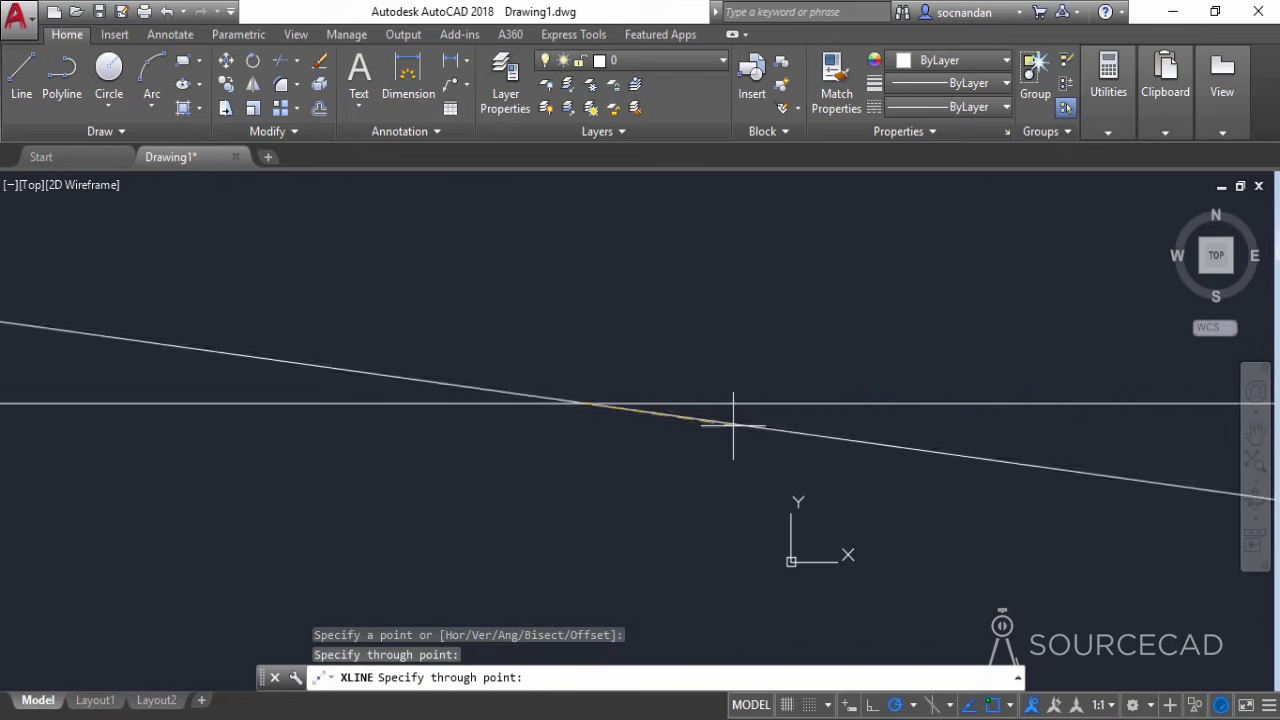
click(584, 531)
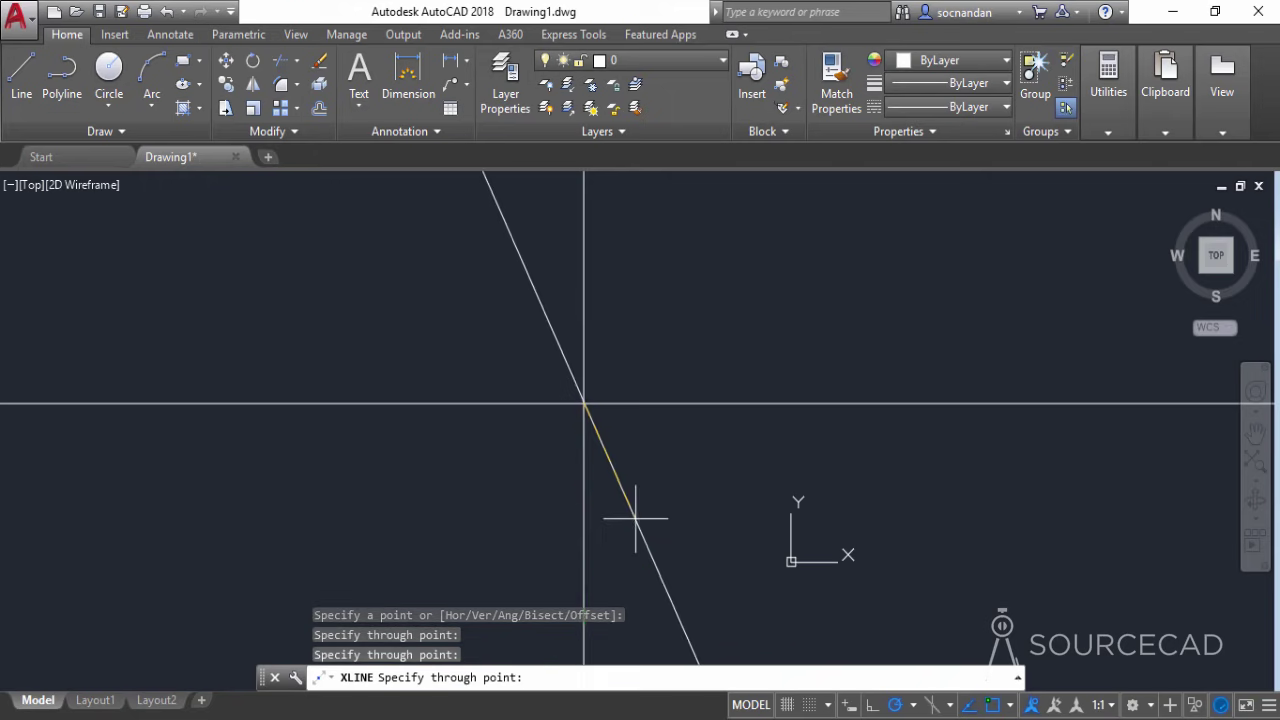
key(Return)
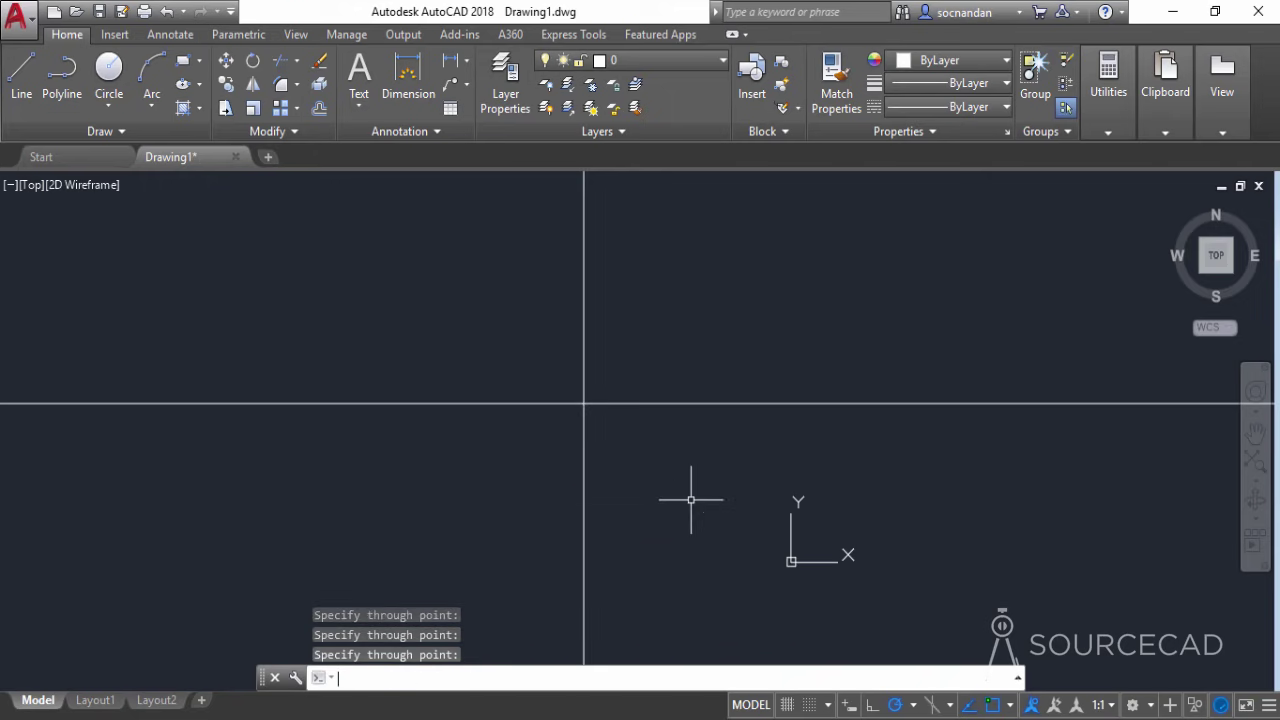
Draw a 3.333-diameter circle centred on the construction-line intersection and fit it in view.
click(115, 82)
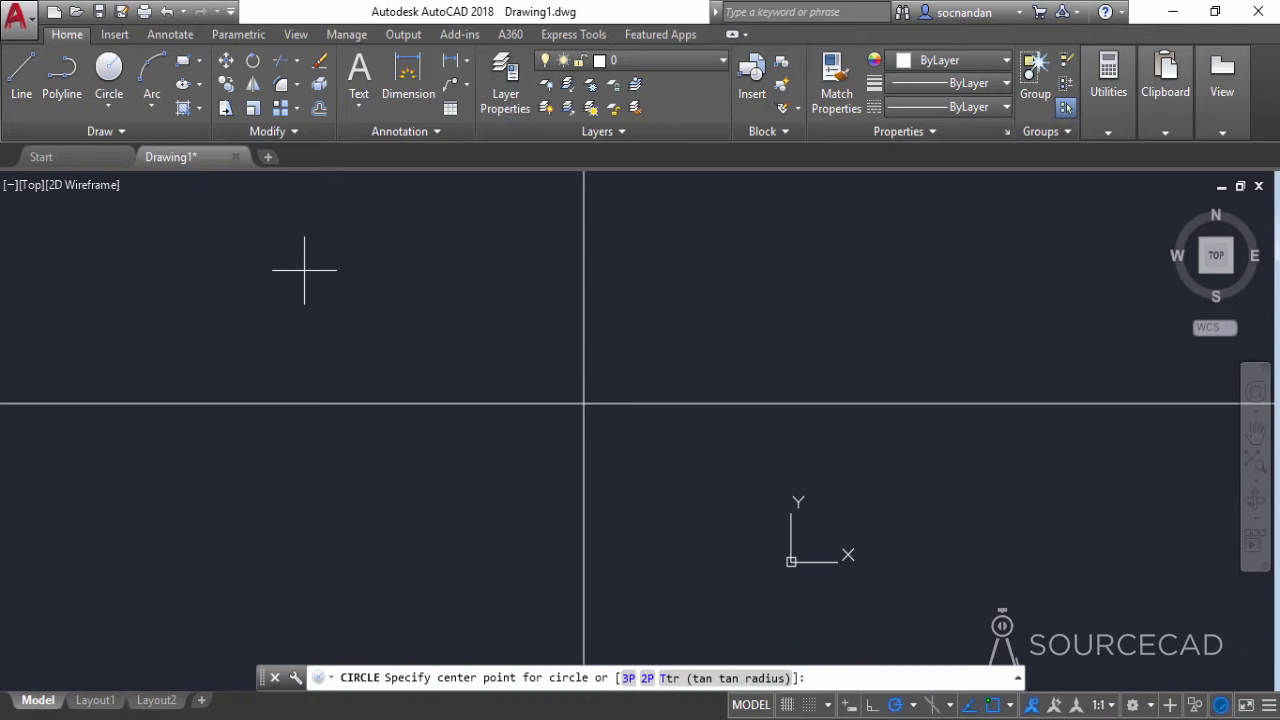
click(584, 404)
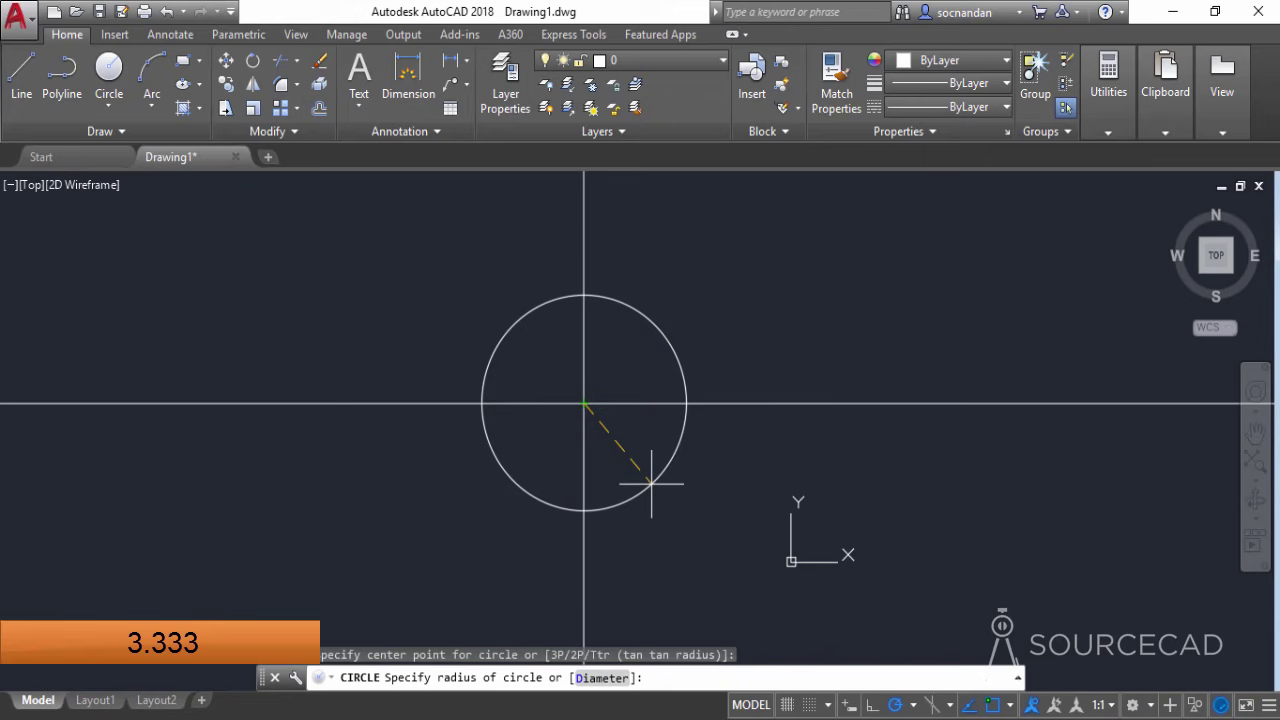
text(d)
key(Return)
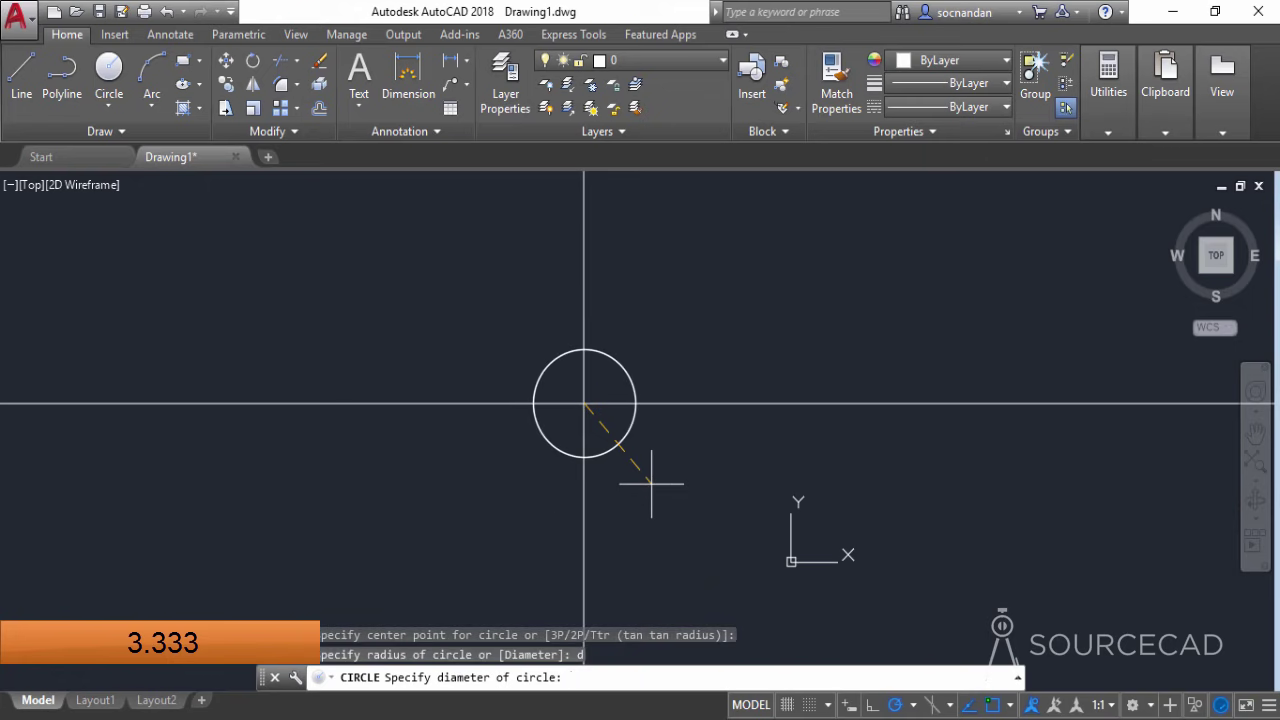
text(3)
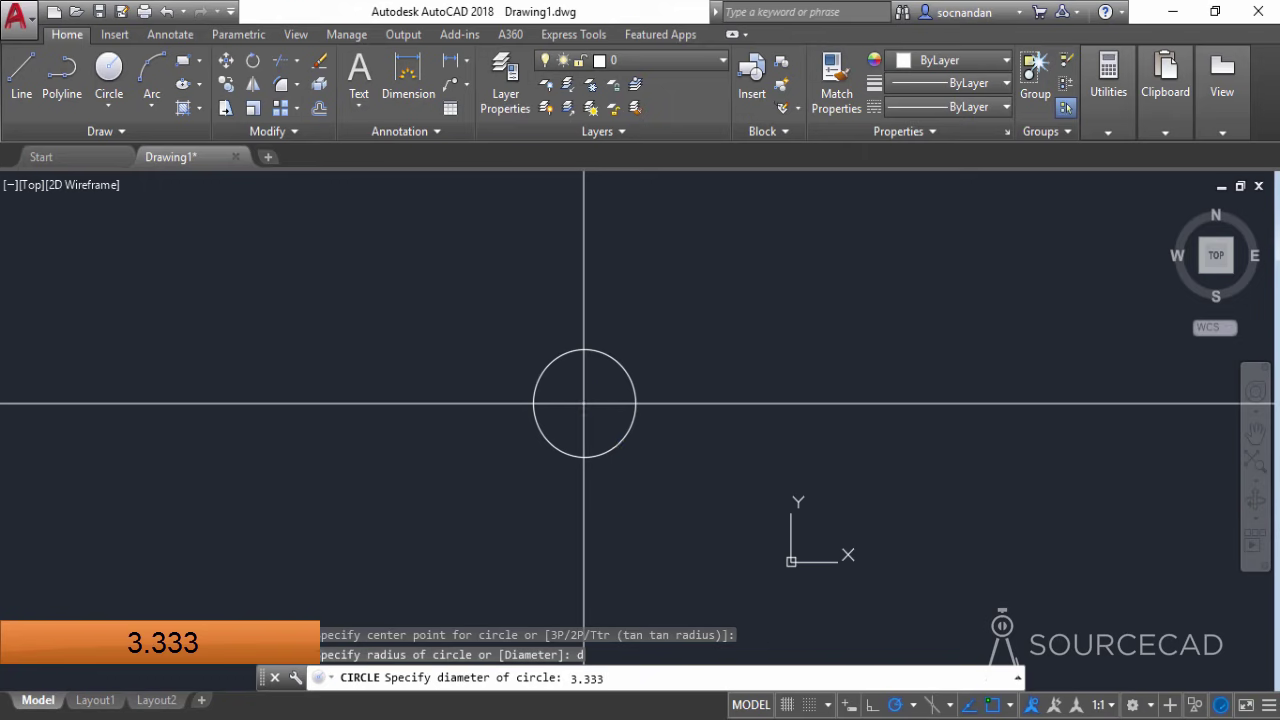
text(.333)
key(Return)
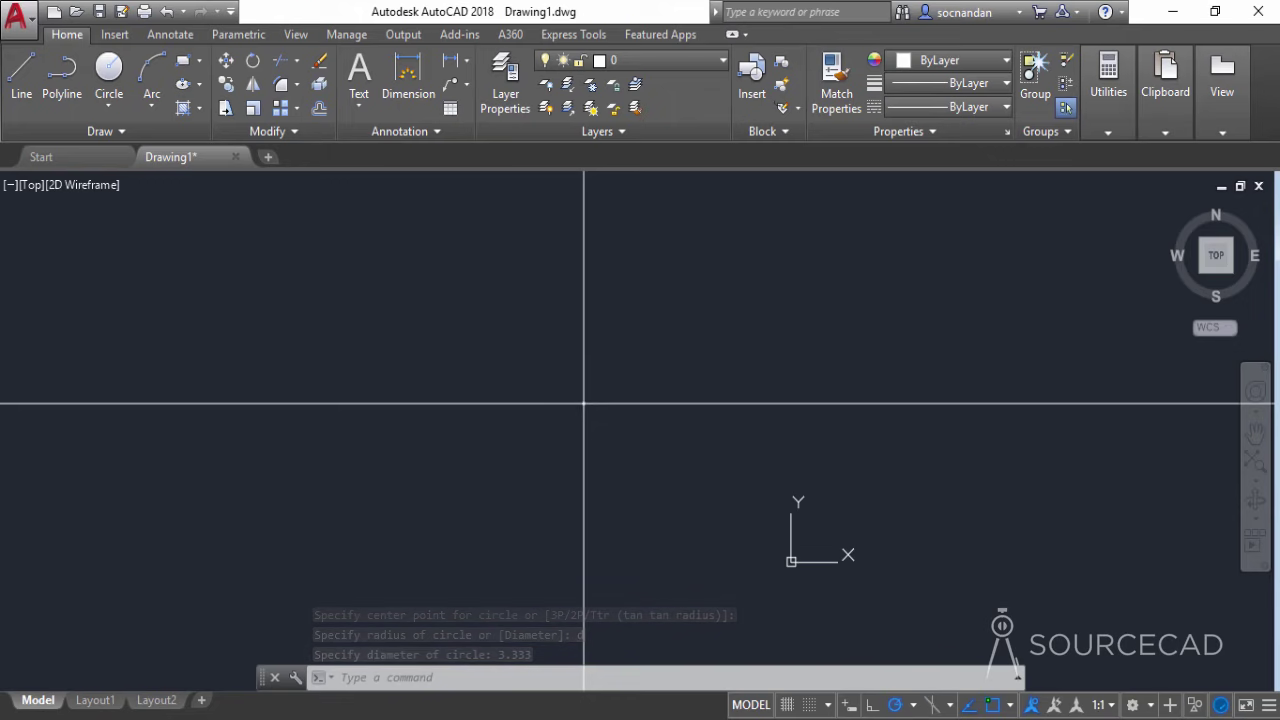
middle_click(627, 440)
middle_click(627, 440)
Add a radius 1.5 circle on the same centre.
scroll(730, 371, down, 6)
middle_drag(734, 374, 632, 433)
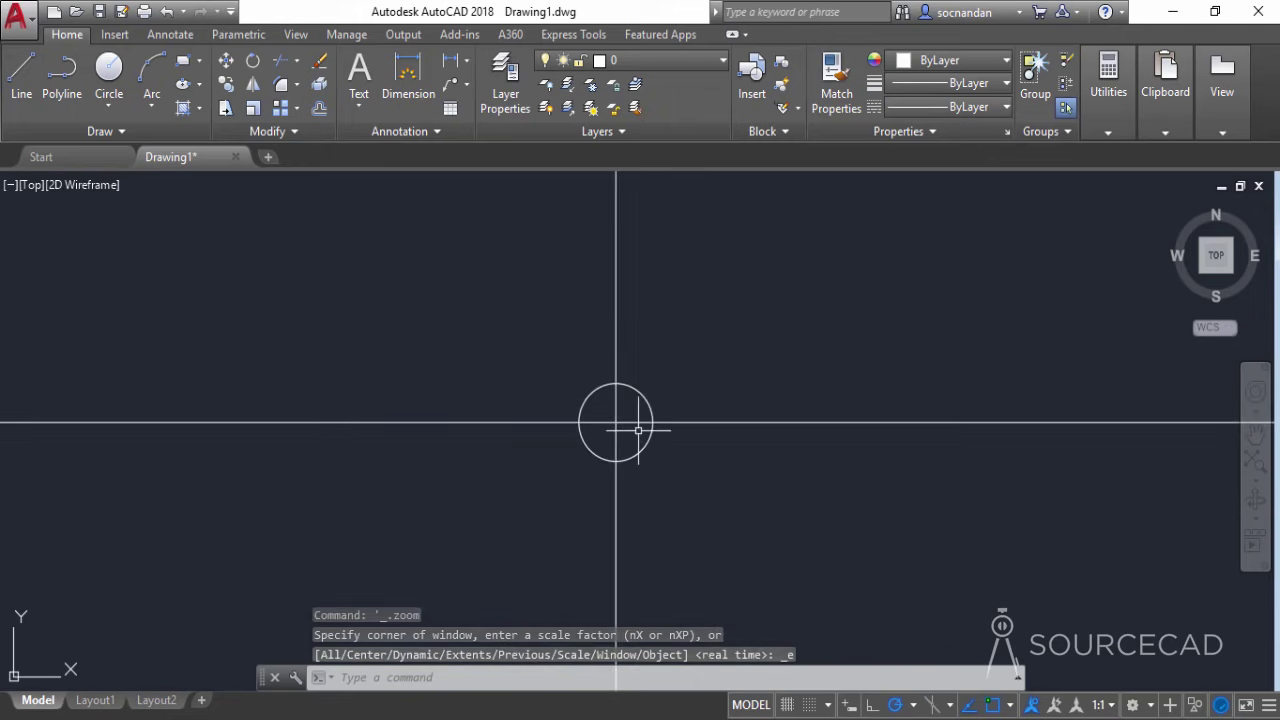
click(109, 70)
click(615, 422)
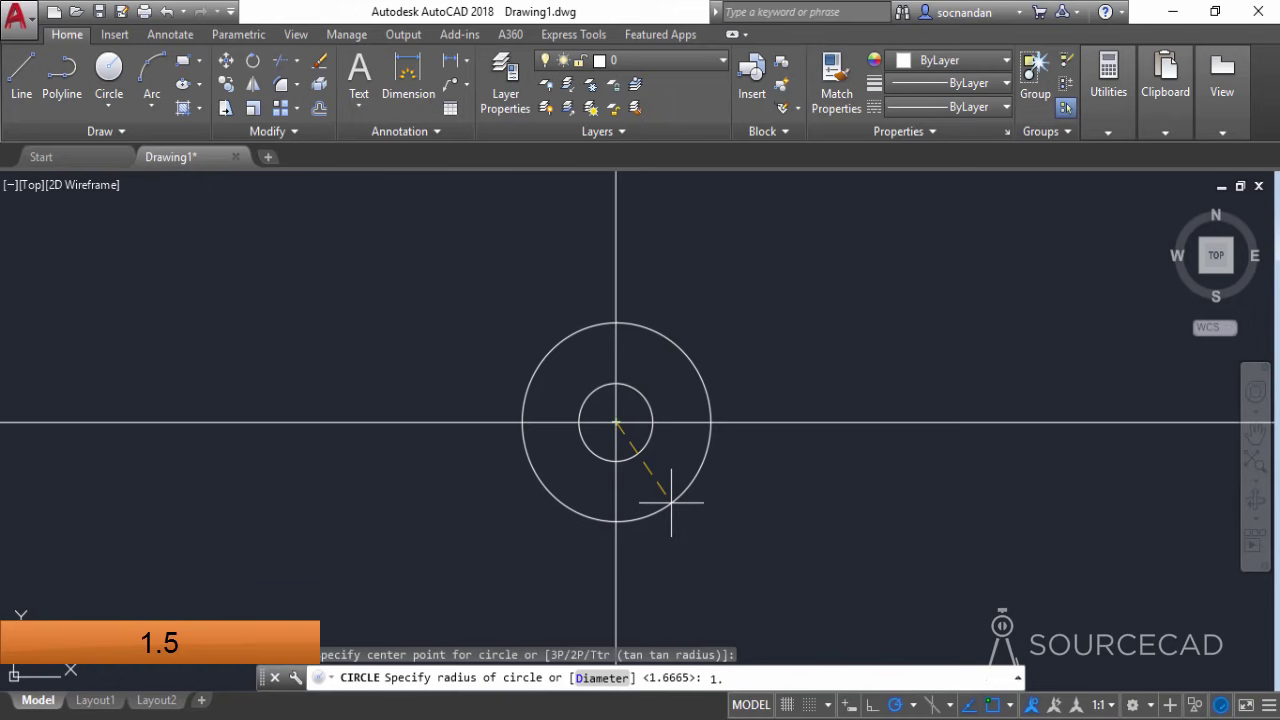
key(Return)
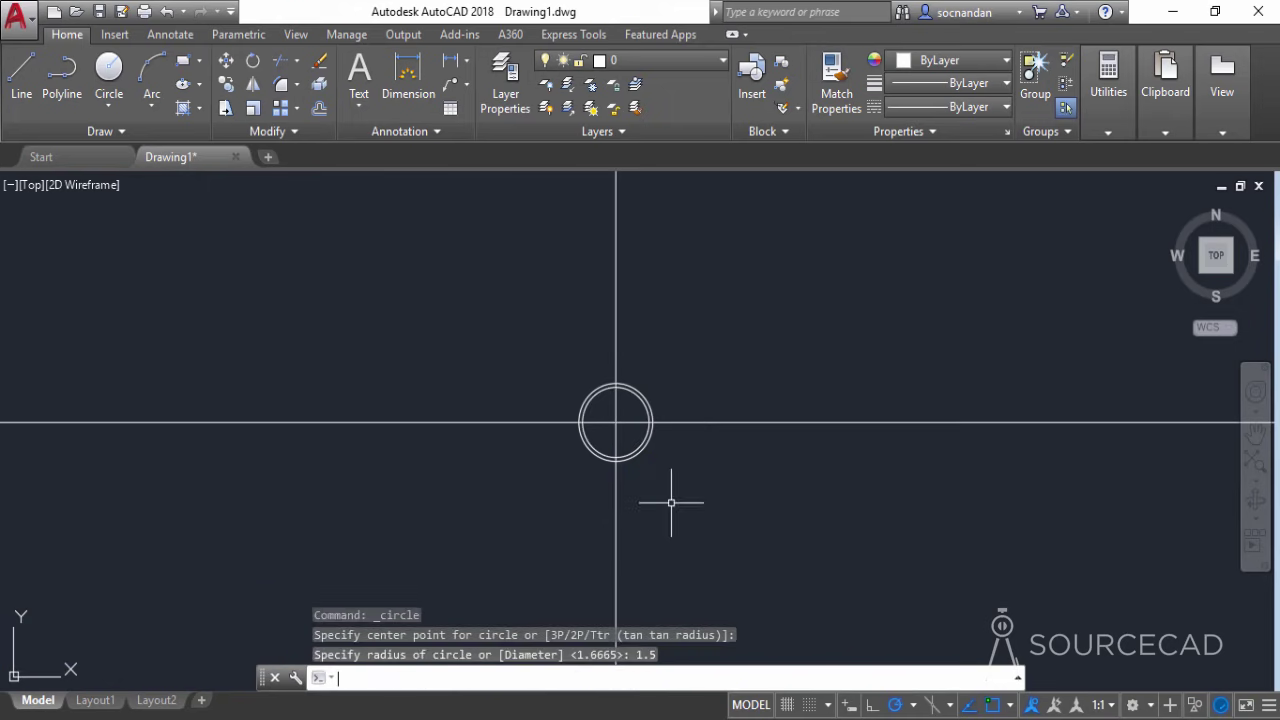
Add a concentric circle of diameter 2.571 on the same centre.
key(Return)
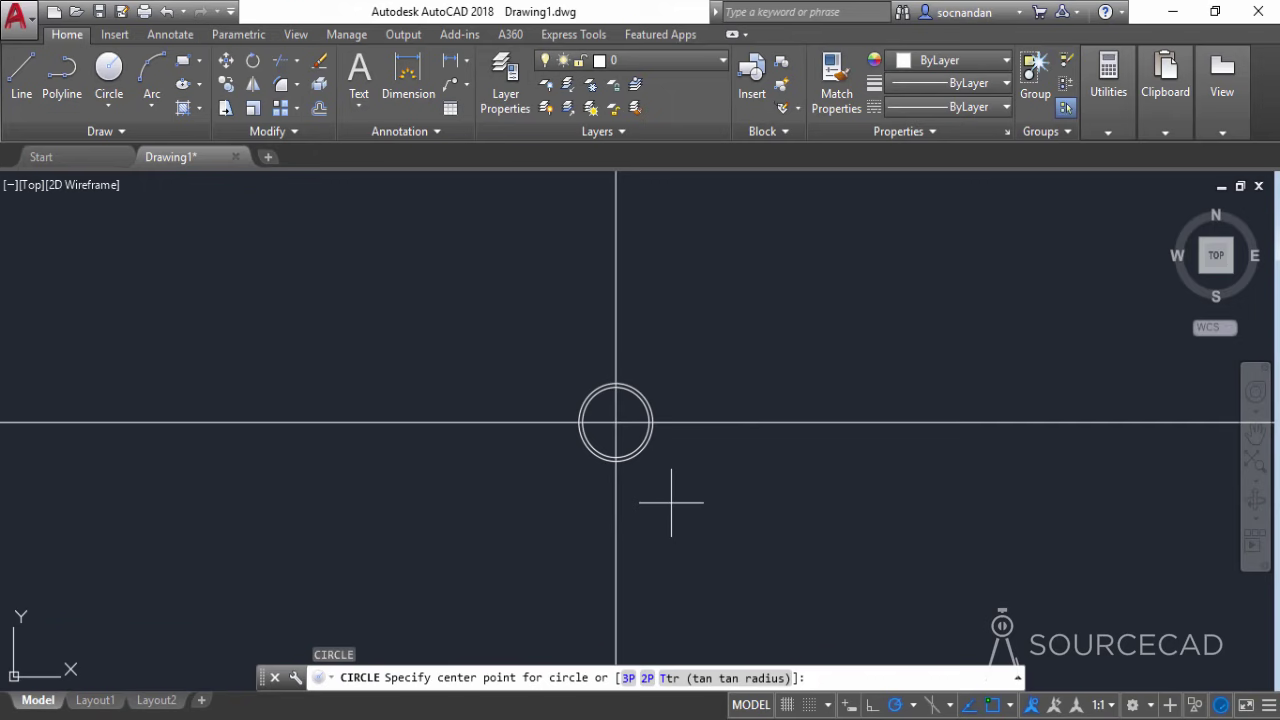
click(615, 422)
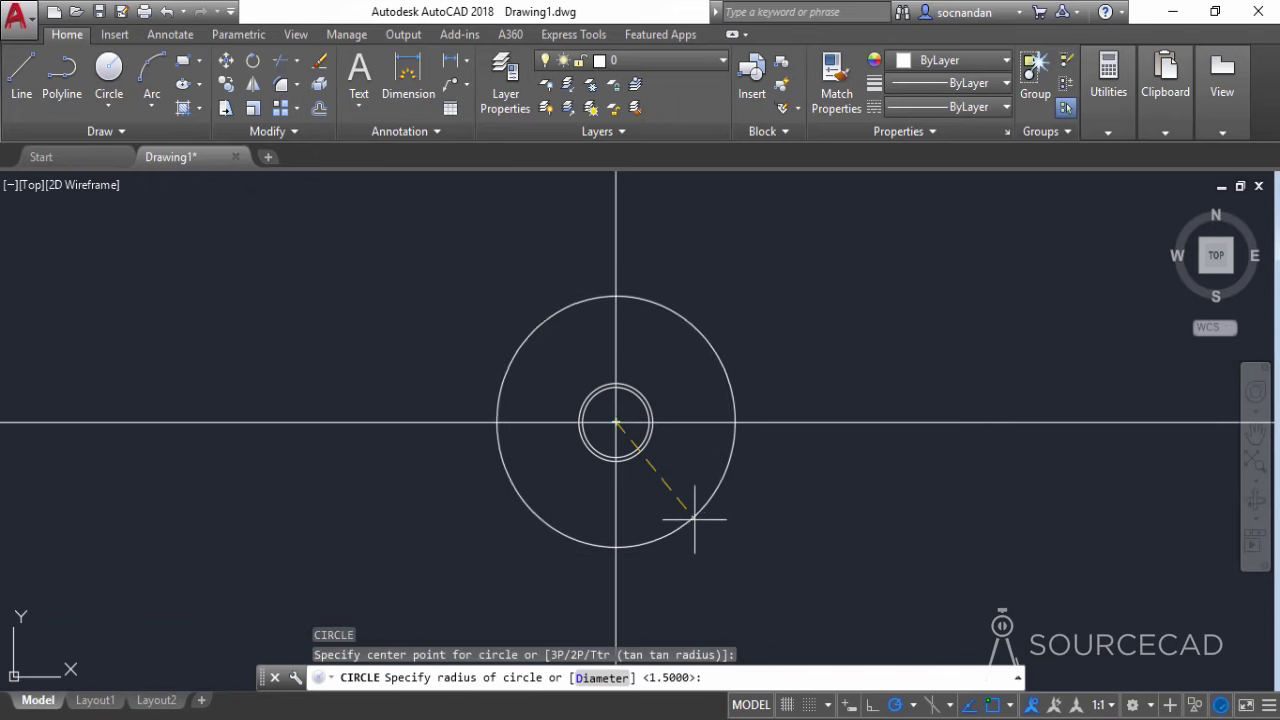
text(d)
key(Return)
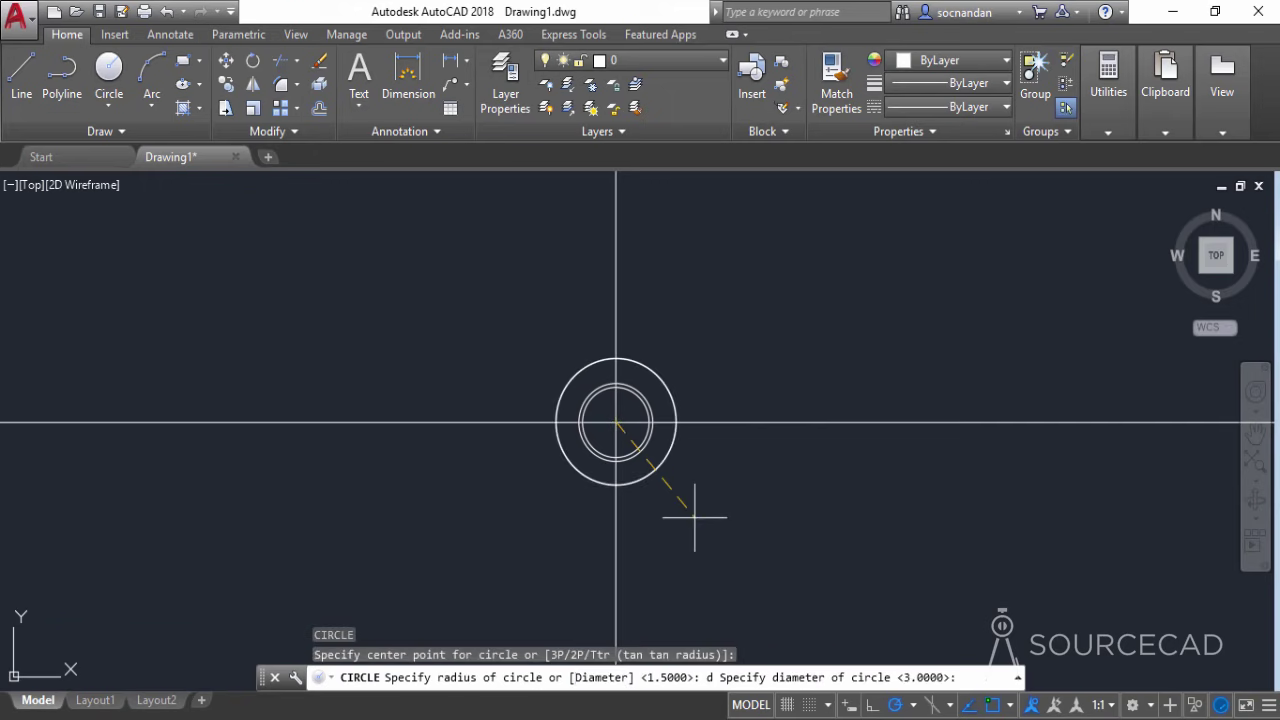
text(2.571)
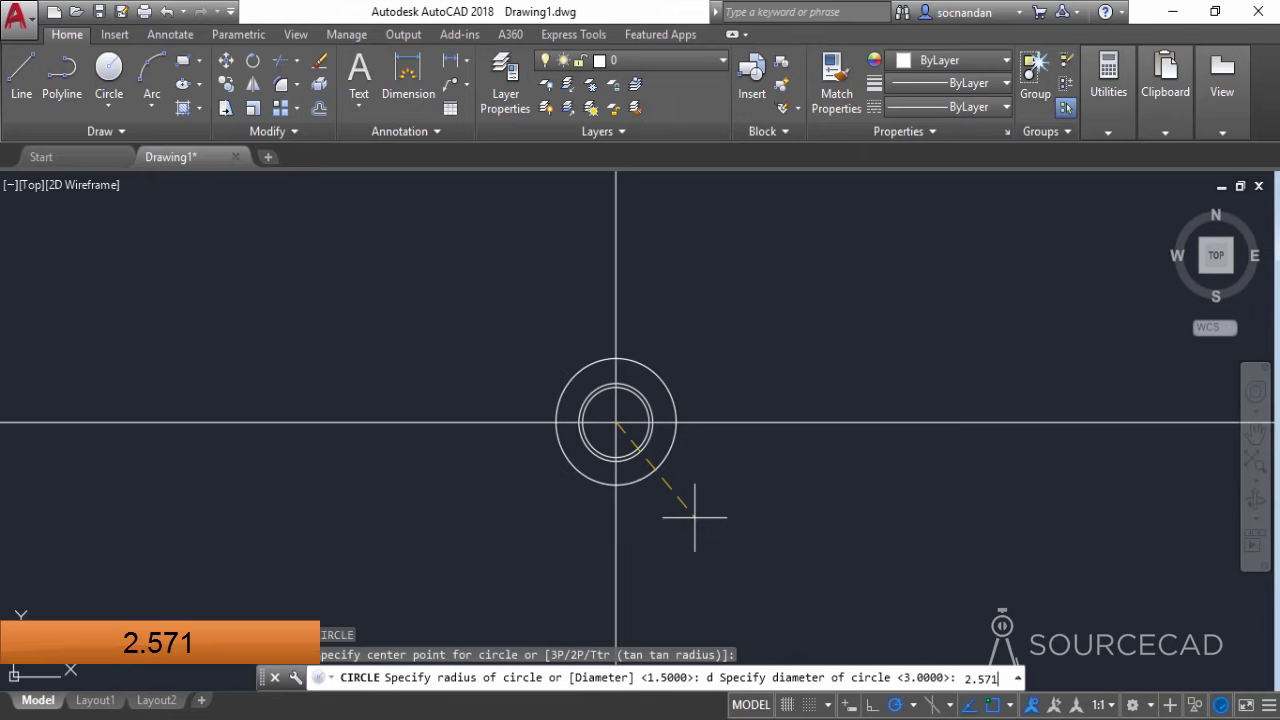
key(Return)
scroll(628, 440, up, 6)
scroll(620, 424, down, 3)
scroll(621, 401, up, 2)
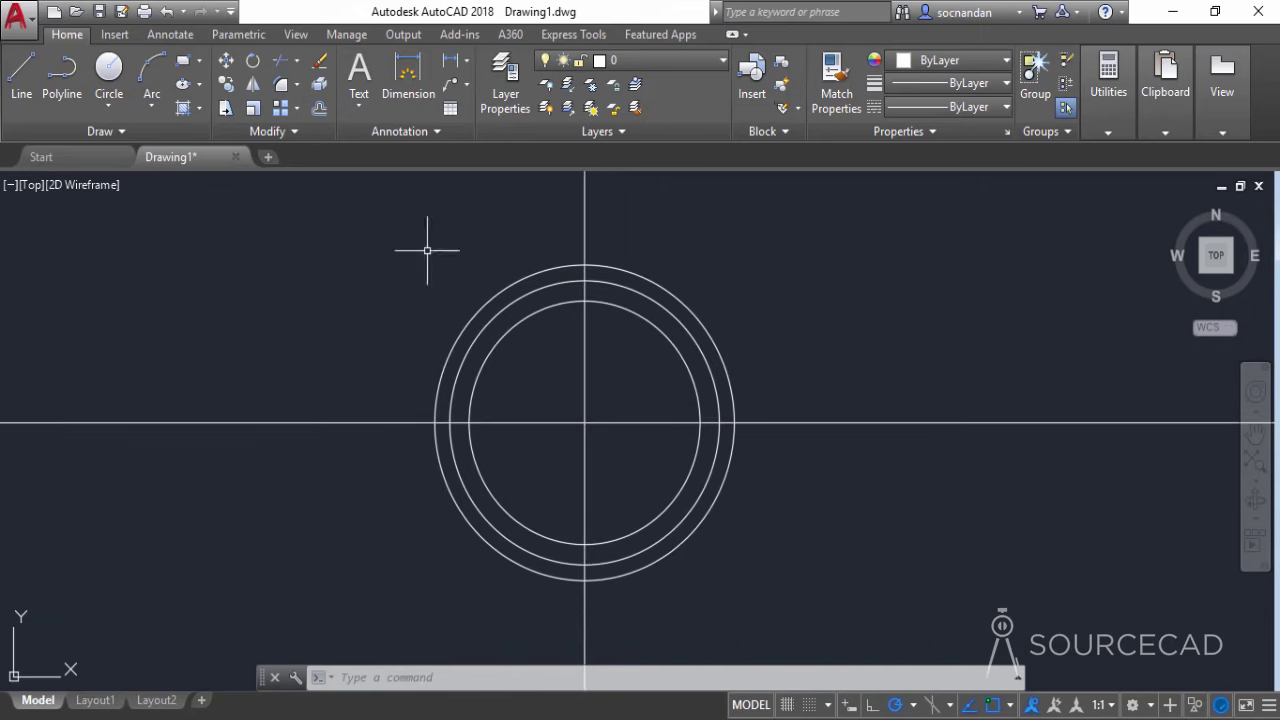
Offset the horizontal centreline 0.047 above and below.
click(320, 108)
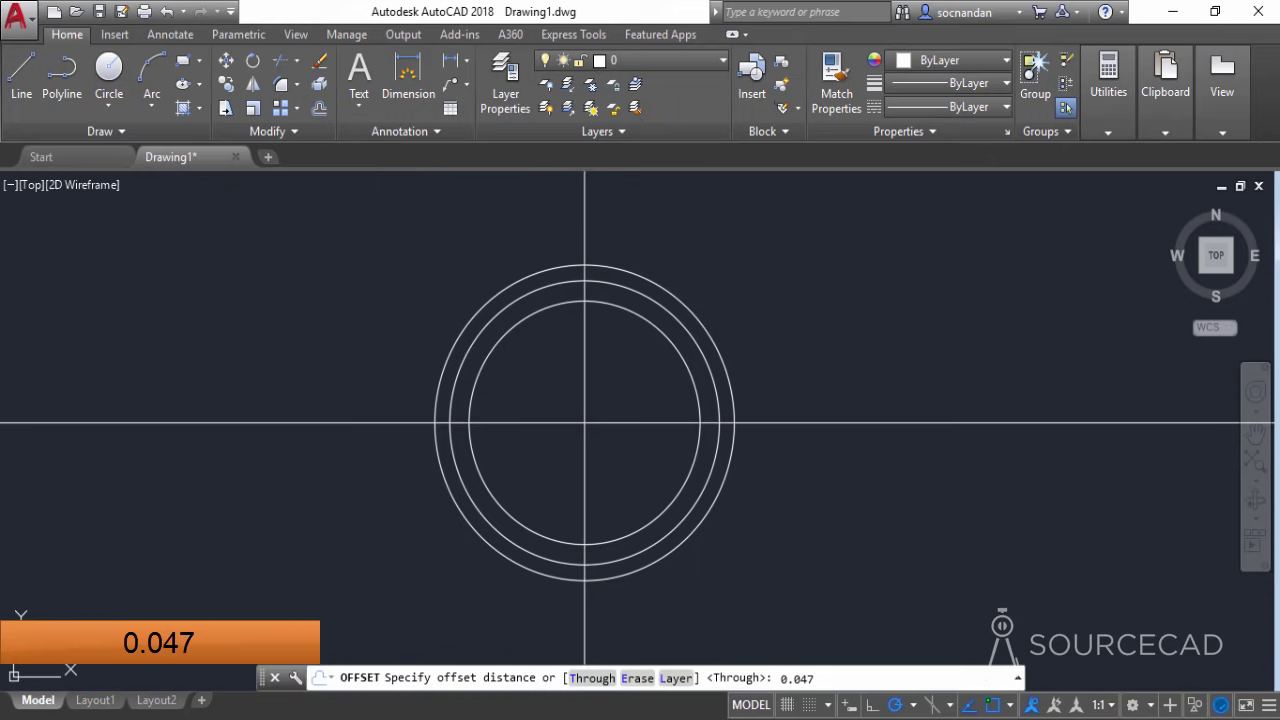
key(Return)
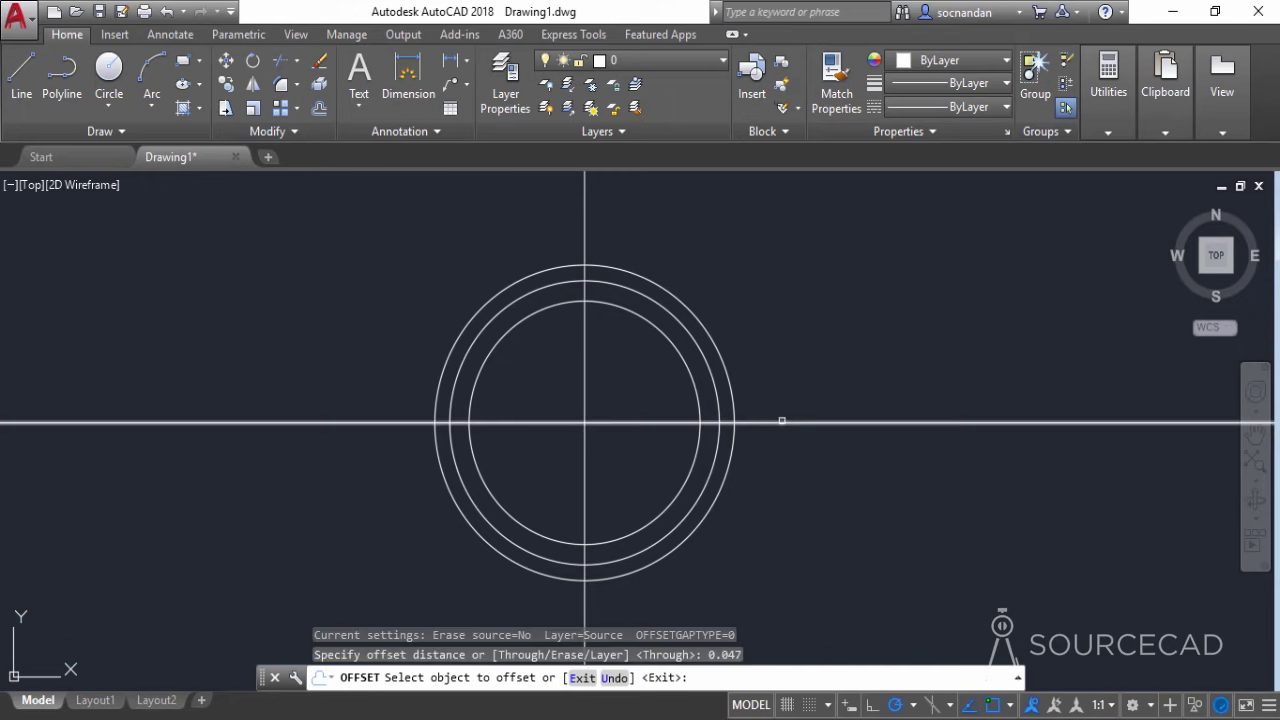
click(782, 422)
click(780, 395)
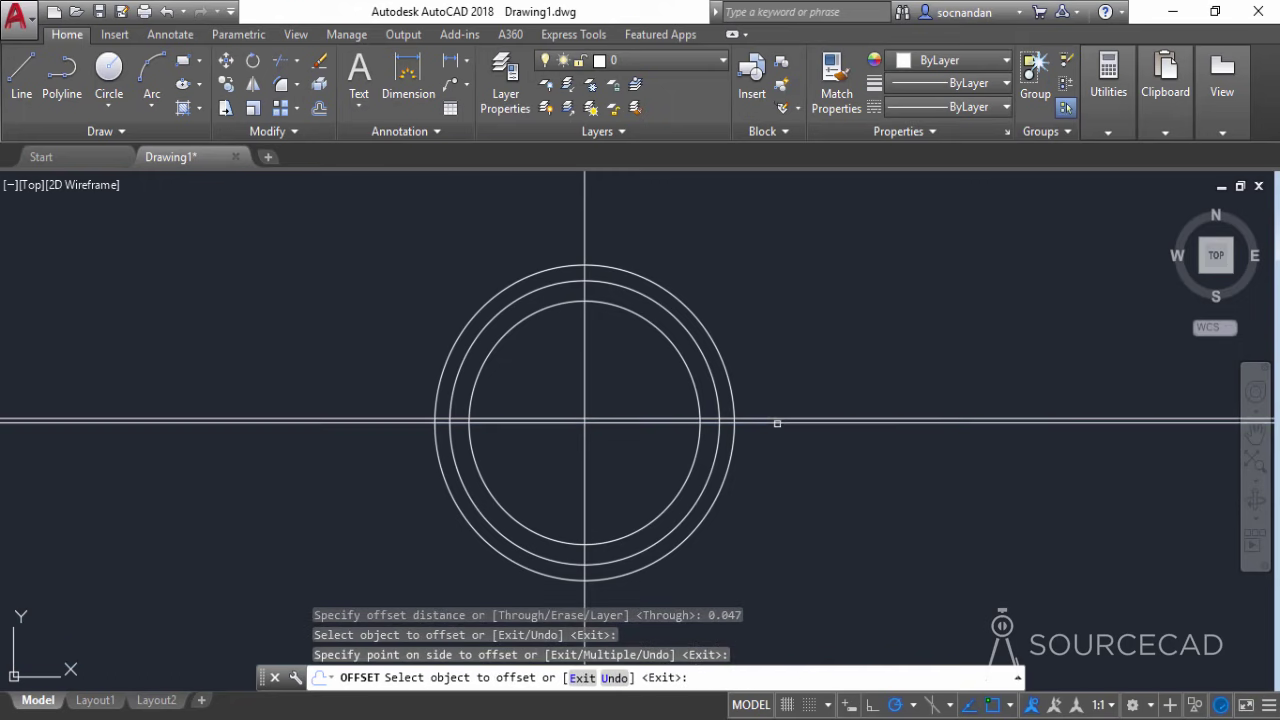
click(776, 424)
click(779, 469)
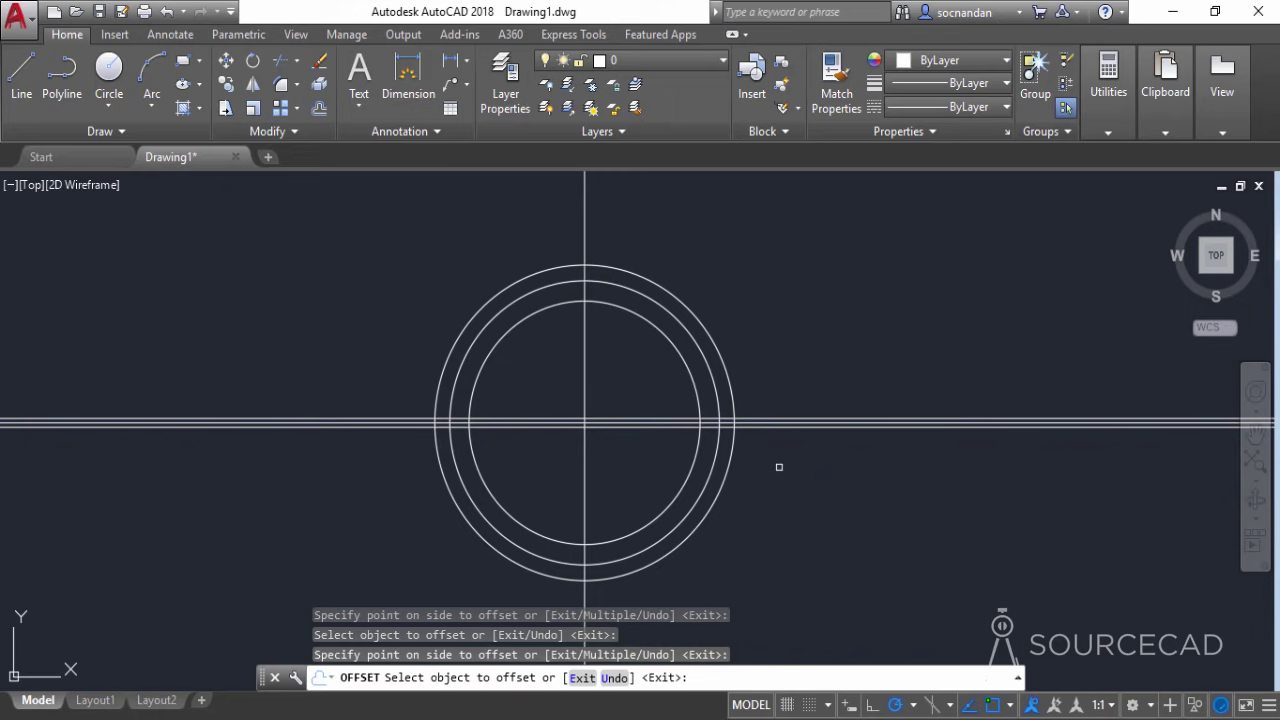
key(Escape)
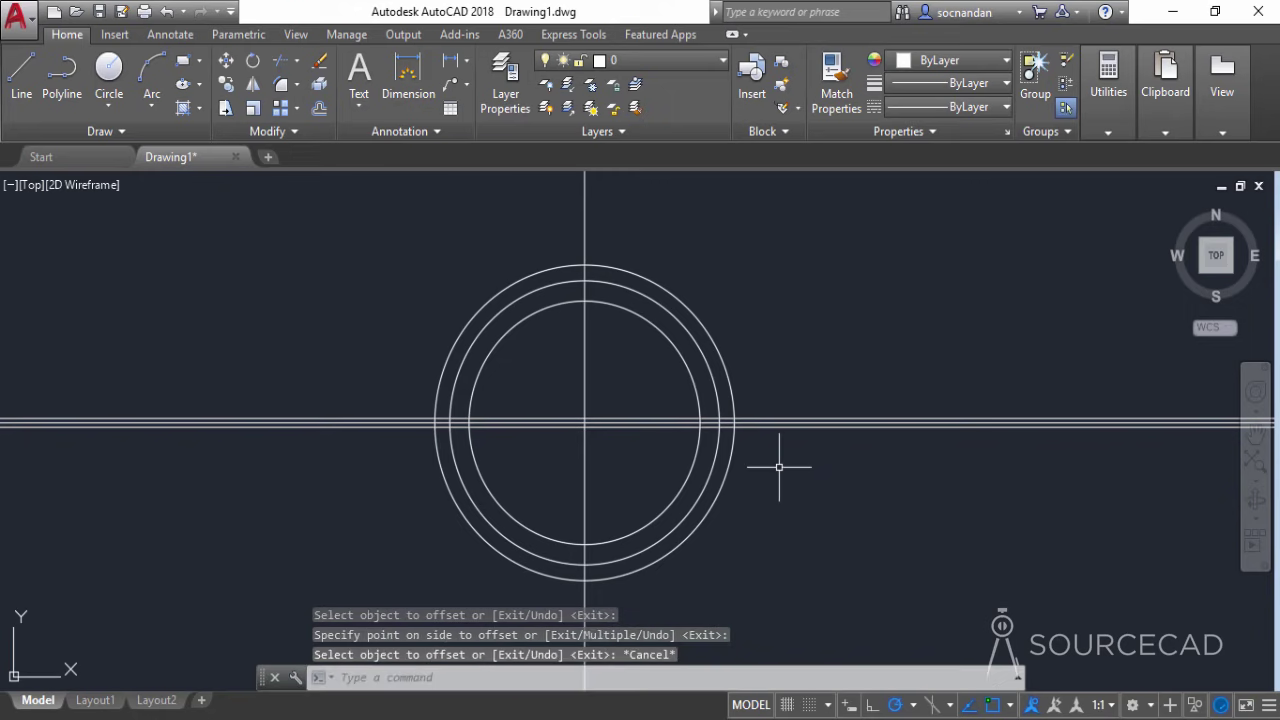
key(Return)
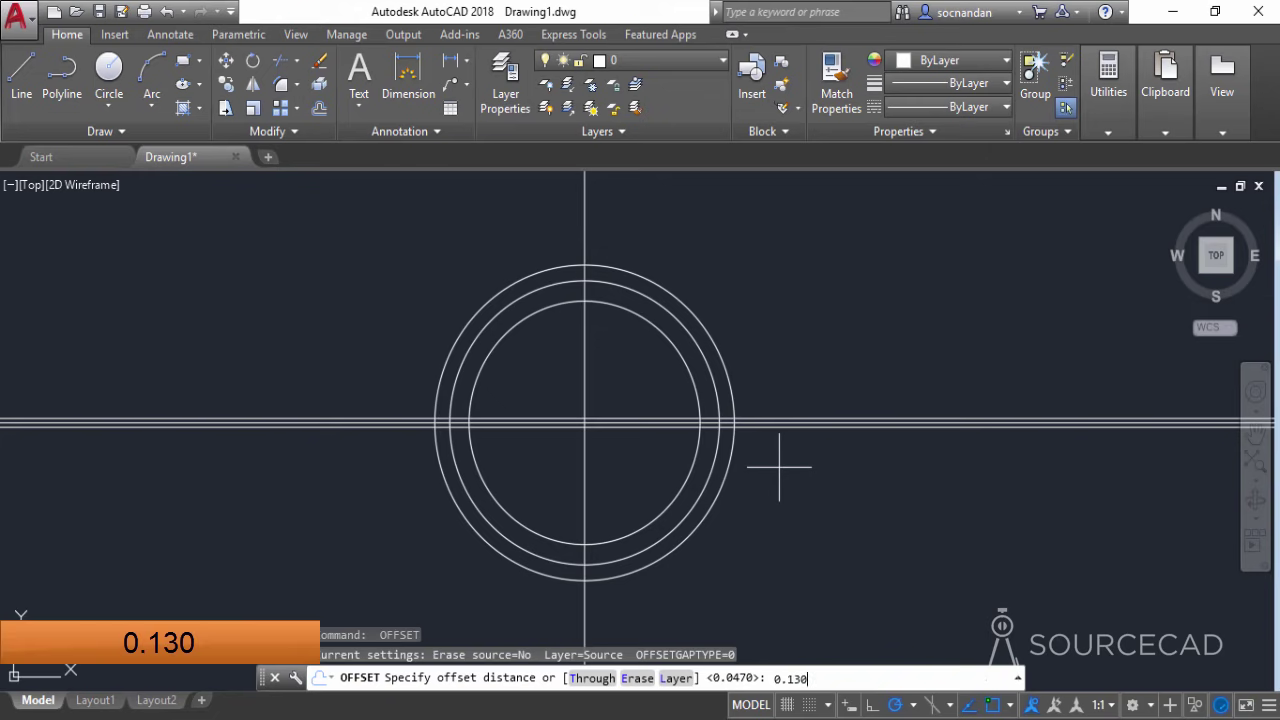
Offset the horizontal lines a further 0.130, one copy above and one below.
key(Return)
scroll(794, 432, up, 4)
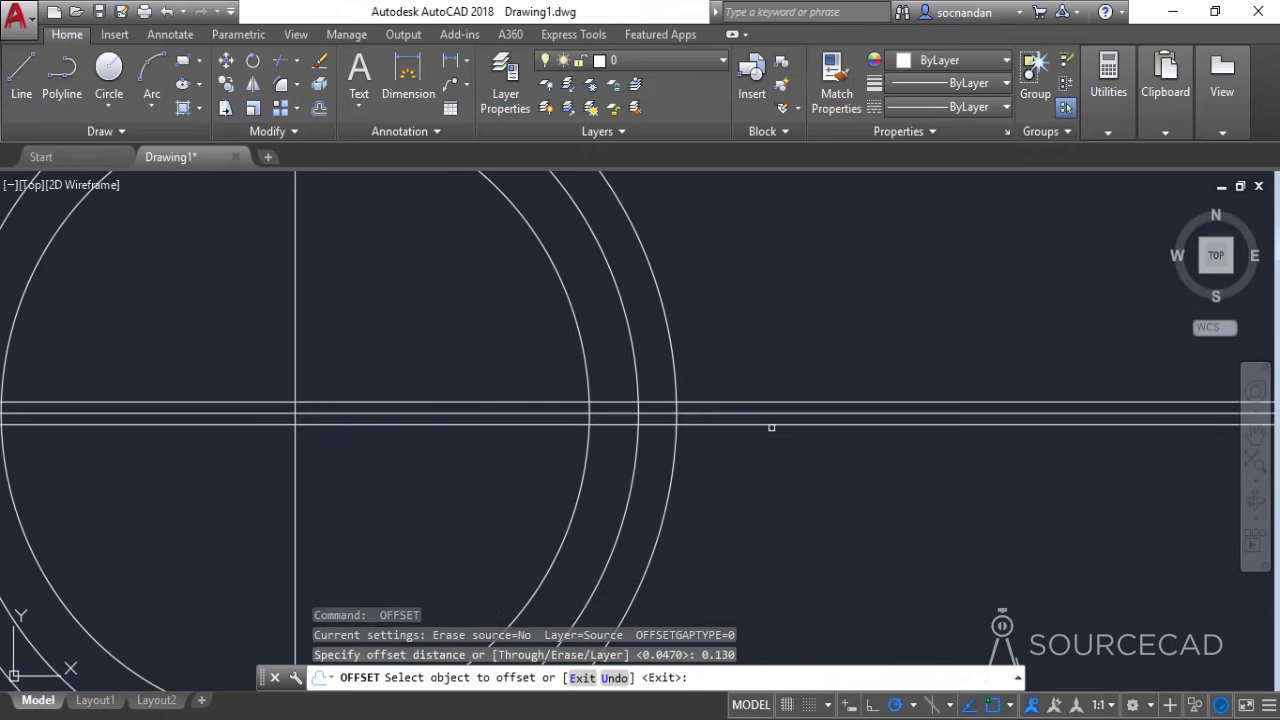
click(757, 414)
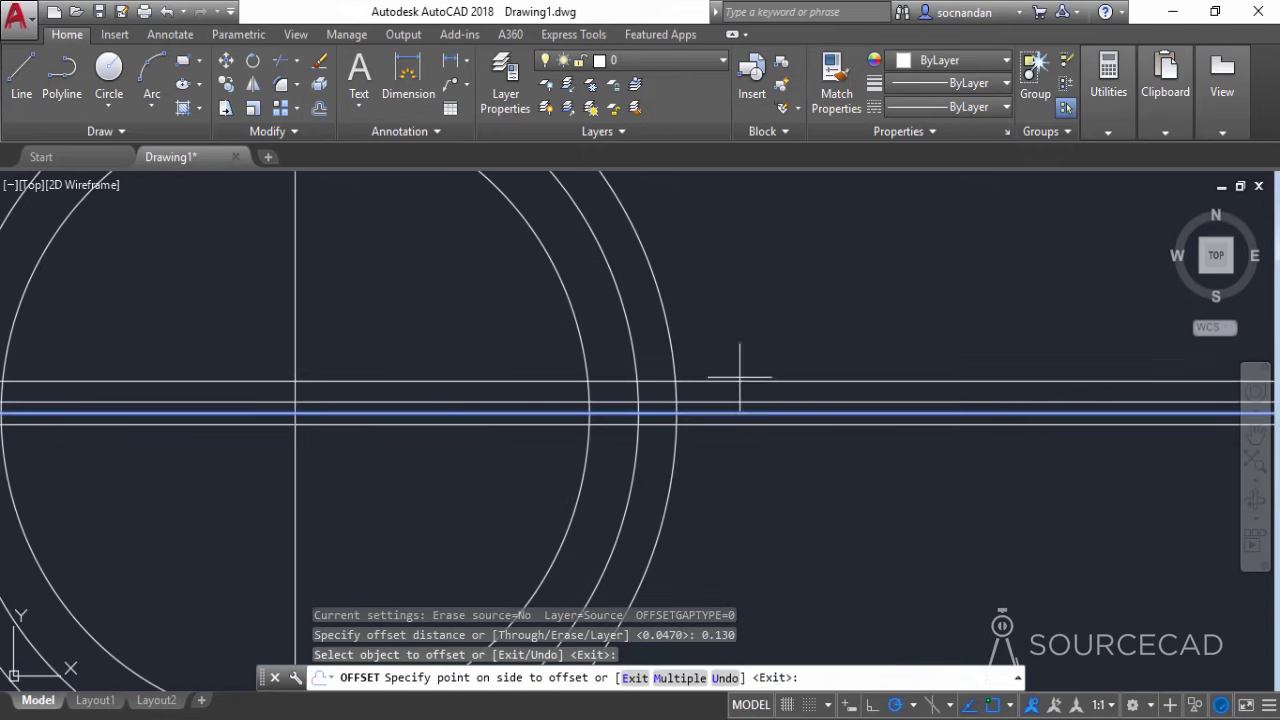
click(731, 336)
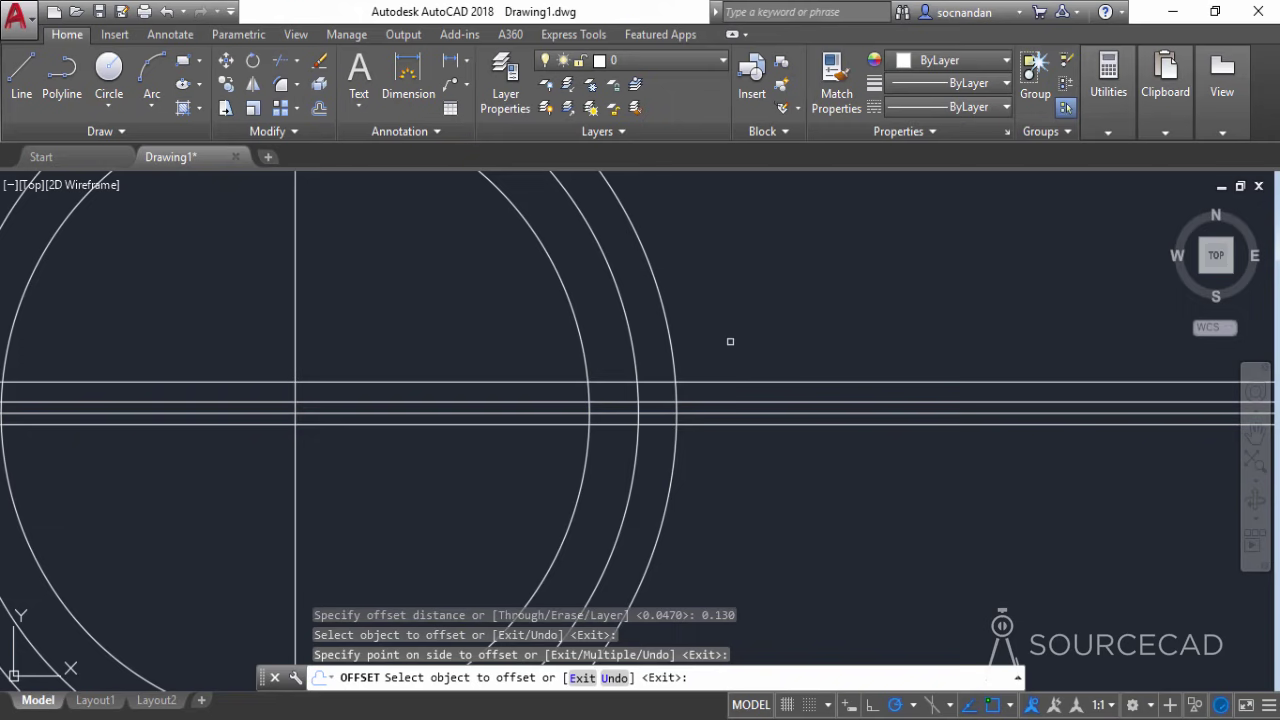
click(737, 413)
click(737, 486)
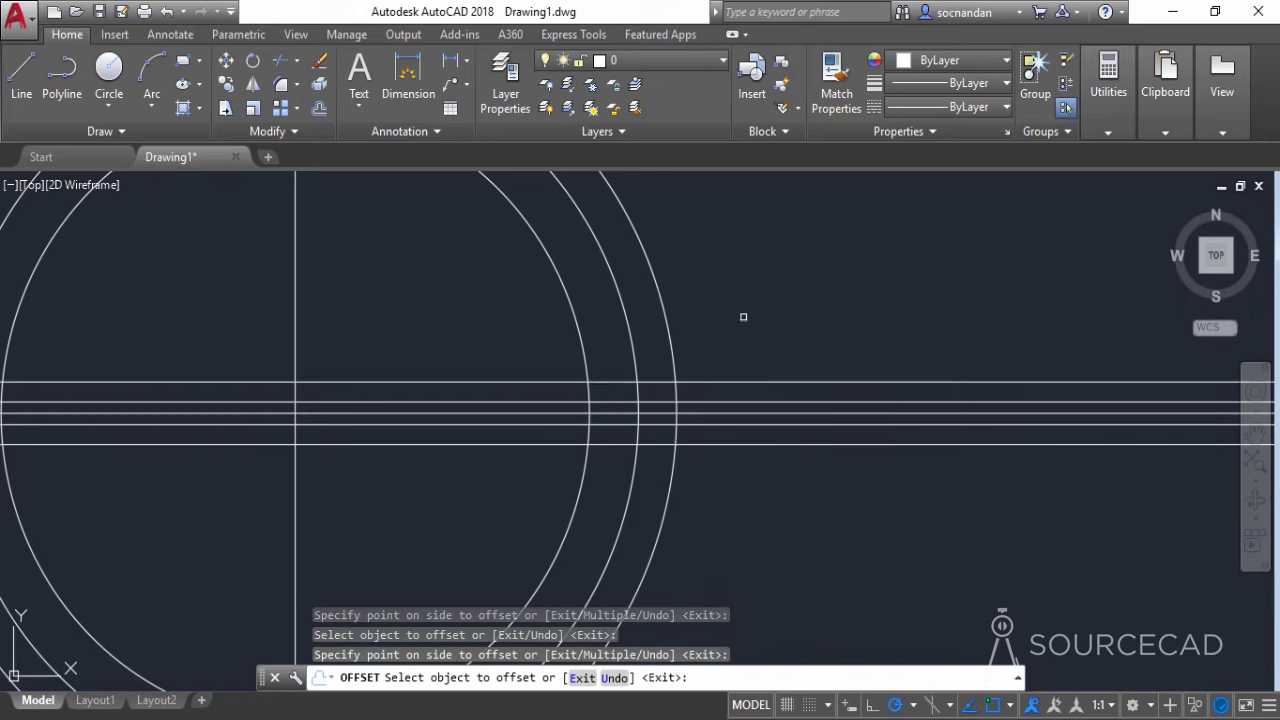
key(Return)
scroll(757, 329, down, 3)
middle_drag(763, 294, 791, 364)
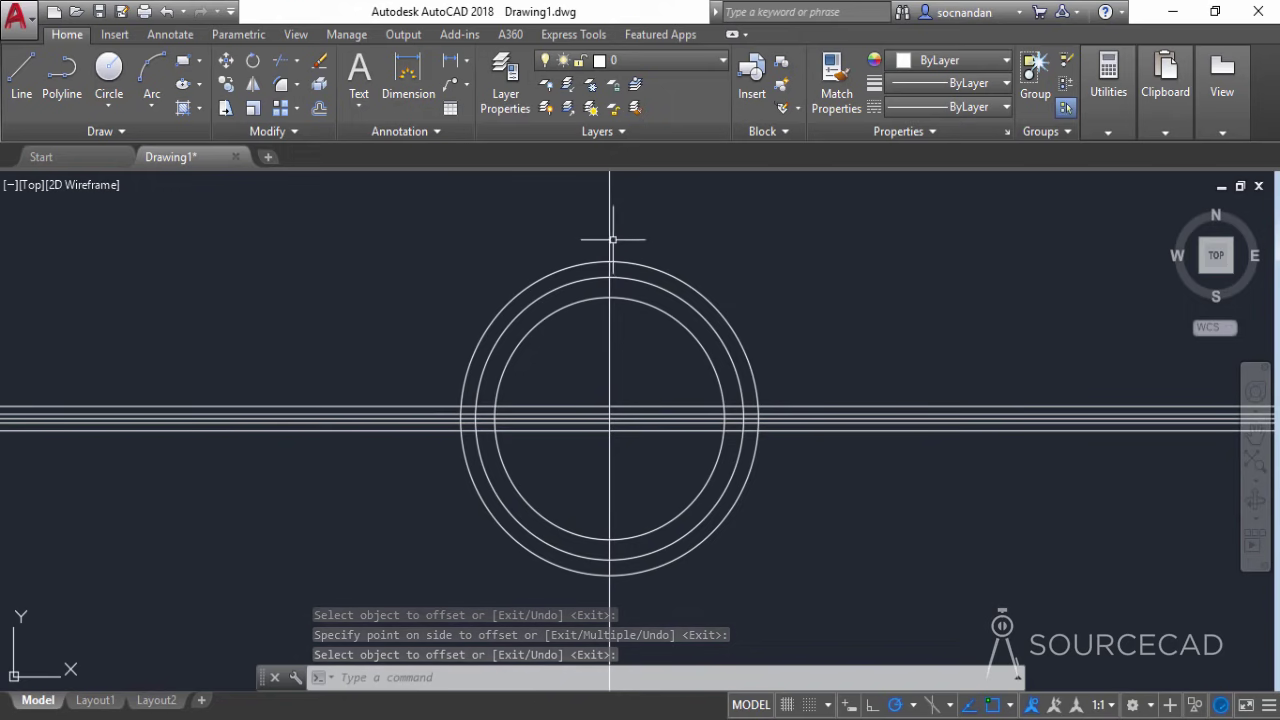
Offset the vertical centreline 0.107 to its right and left.
click(320, 110)
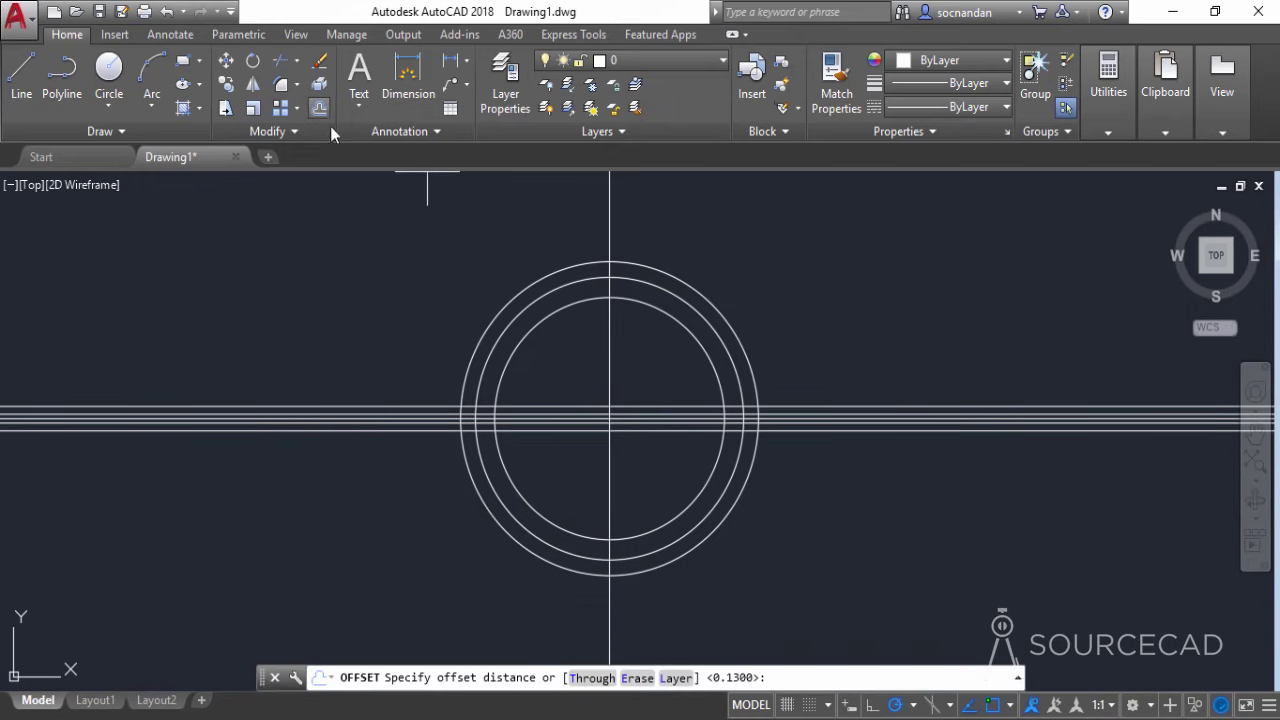
text(0.10)
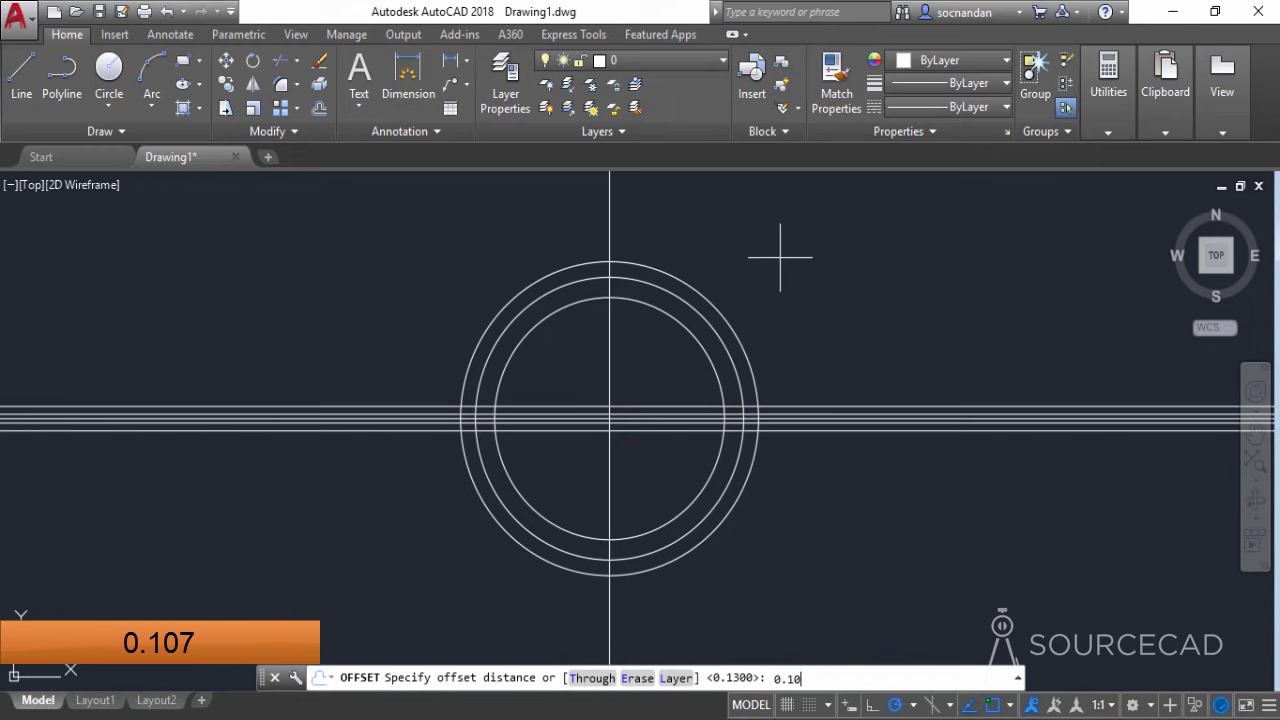
text(7)
key(Return)
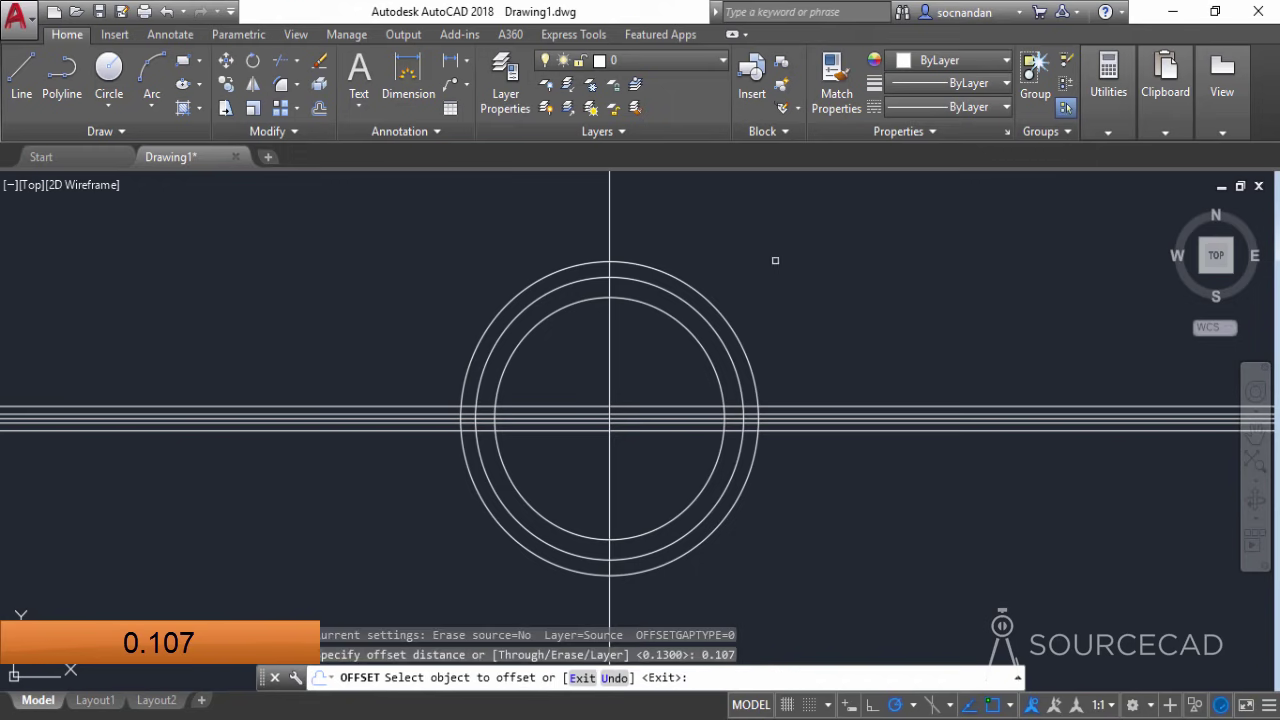
click(609, 195)
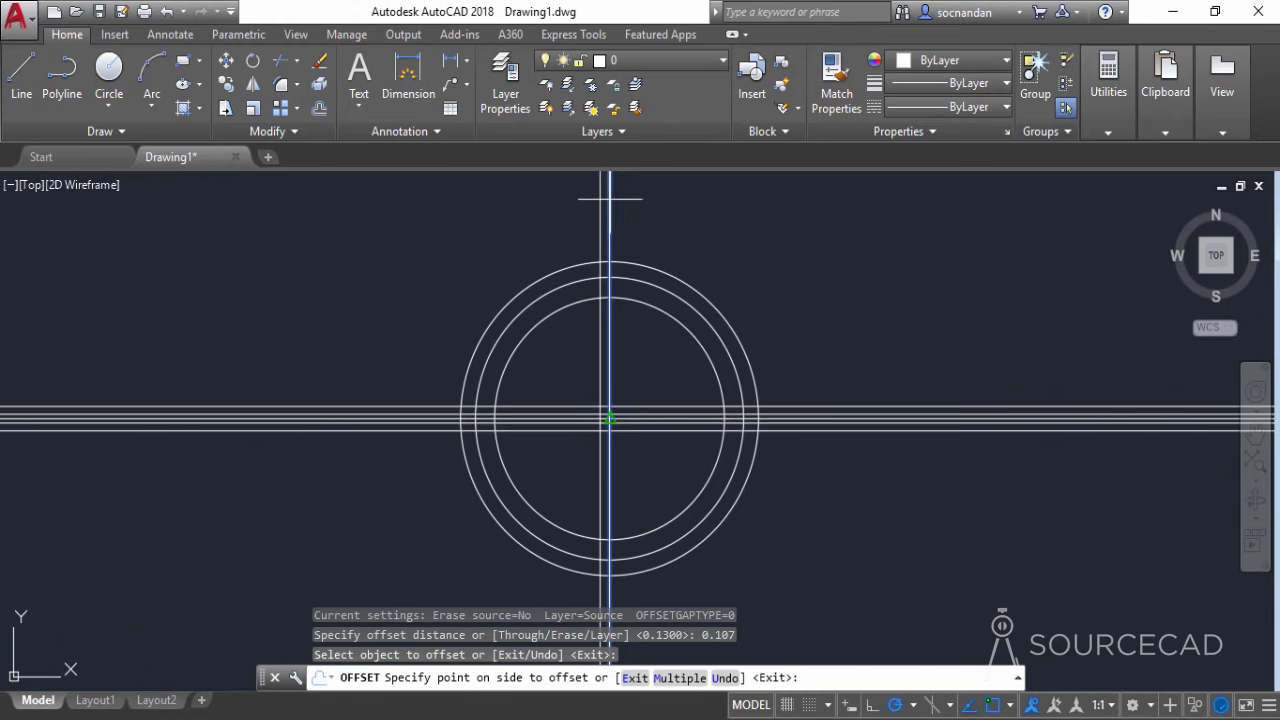
click(708, 212)
click(609, 206)
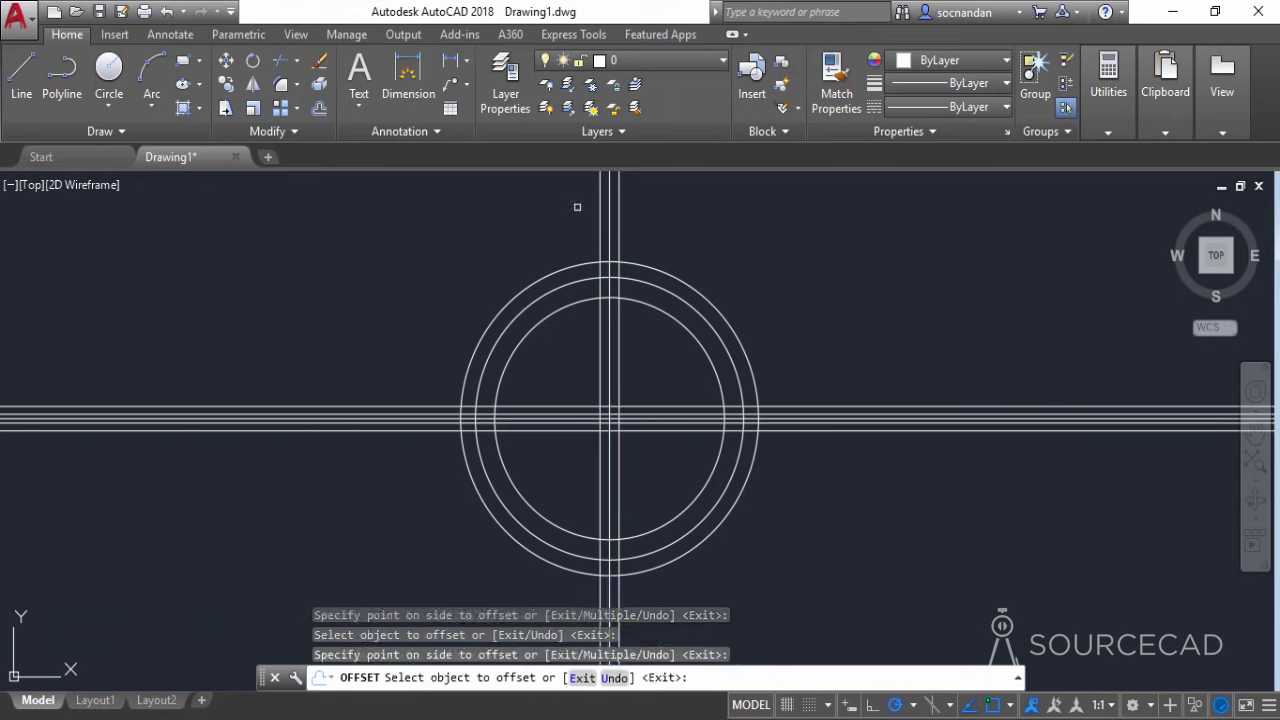
click(577, 208)
key(Return)
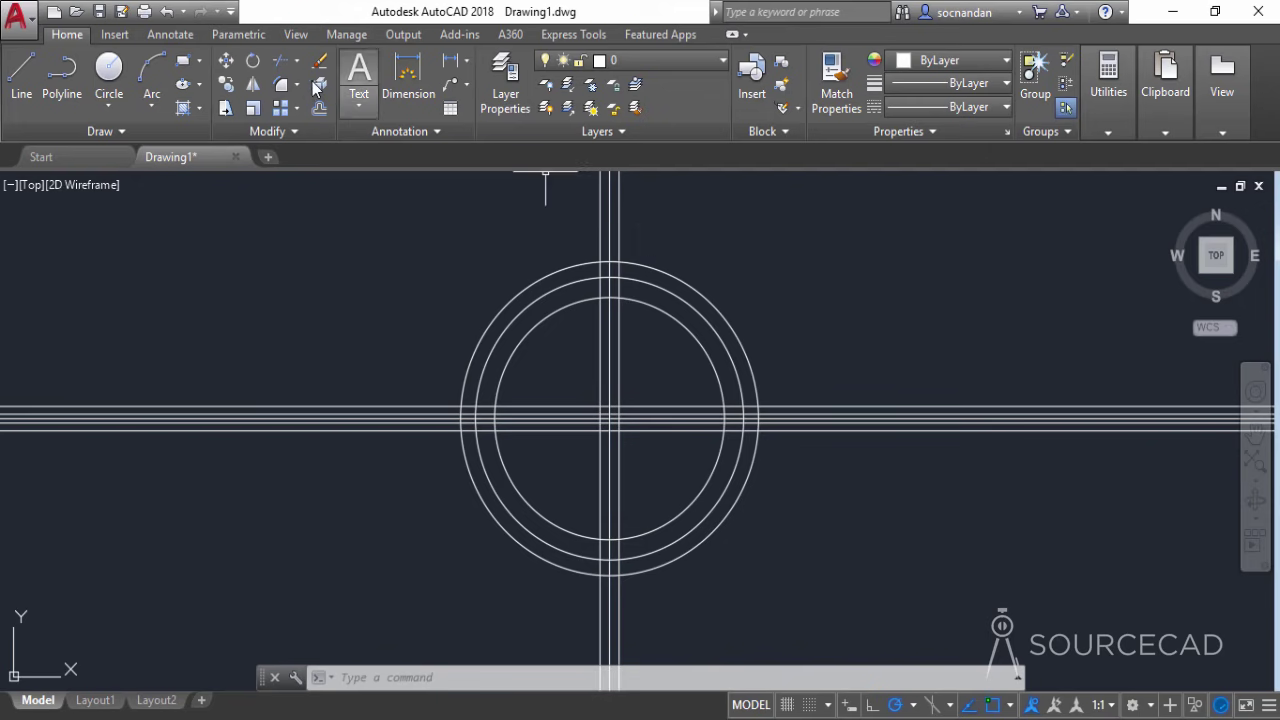
Trim the inner circle and the horizontal line ends to the right of the circles.
click(282, 61)
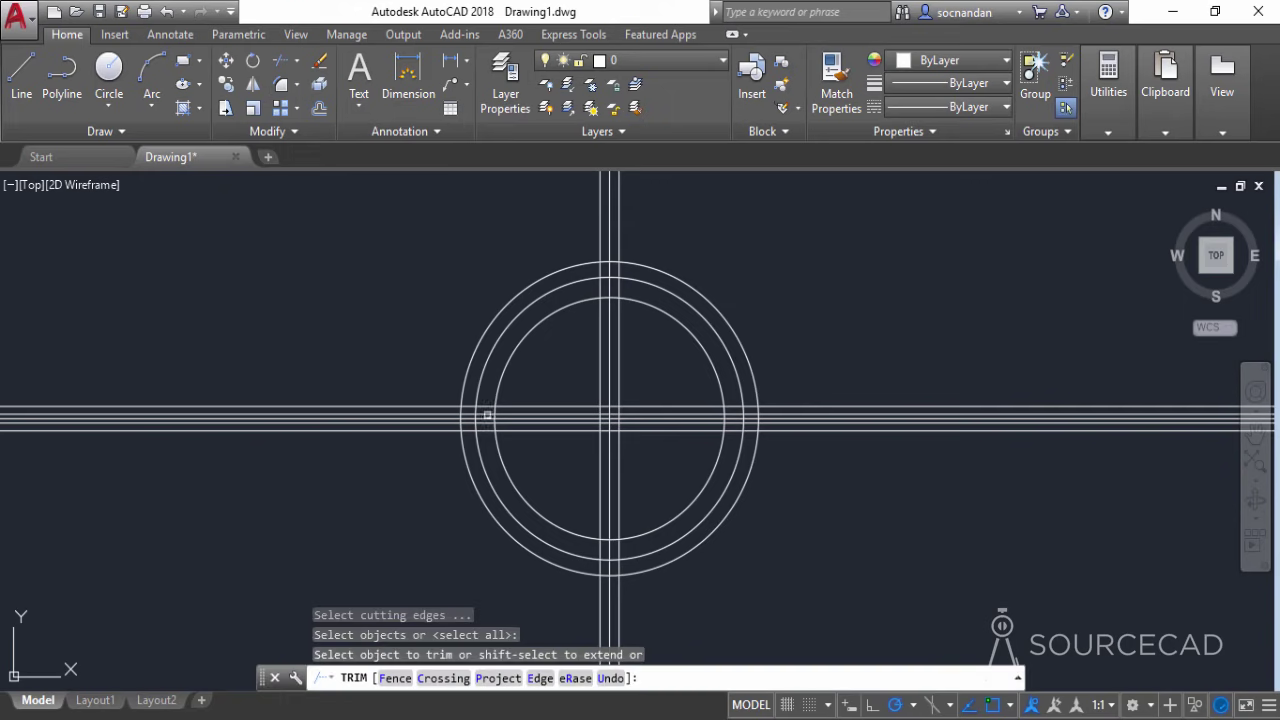
click(561, 311)
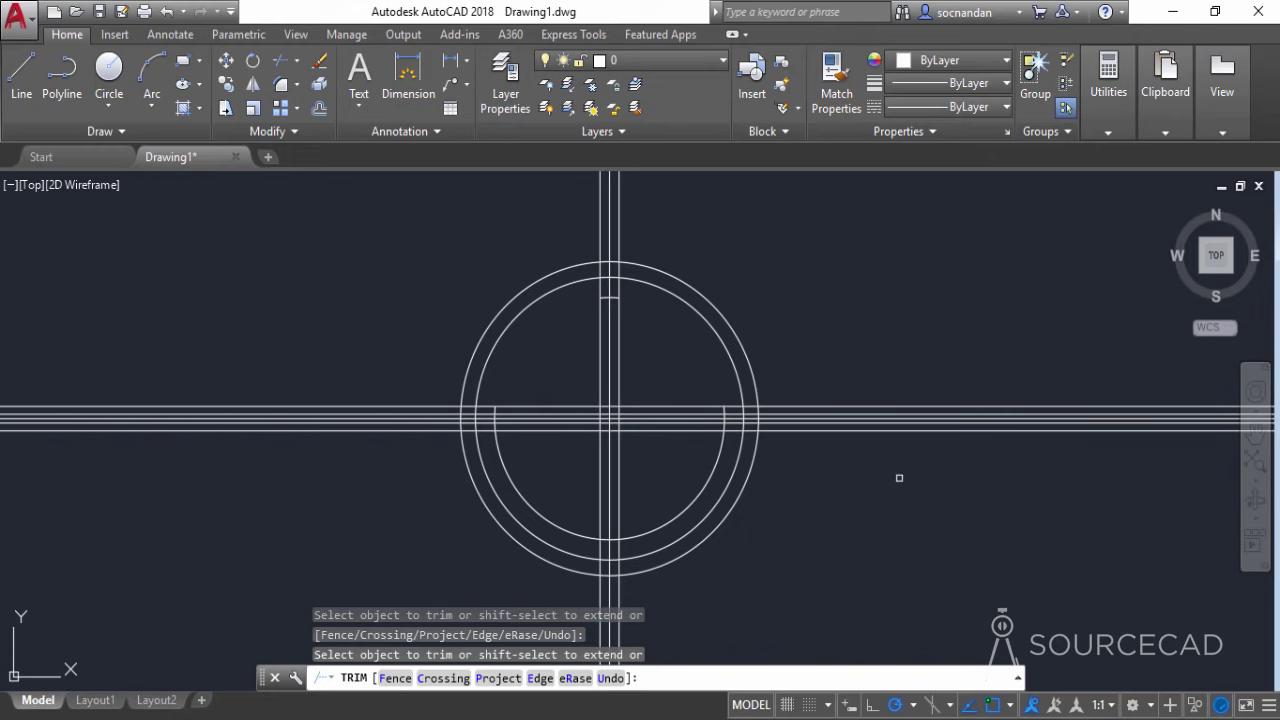
click(900, 462)
click(803, 317)
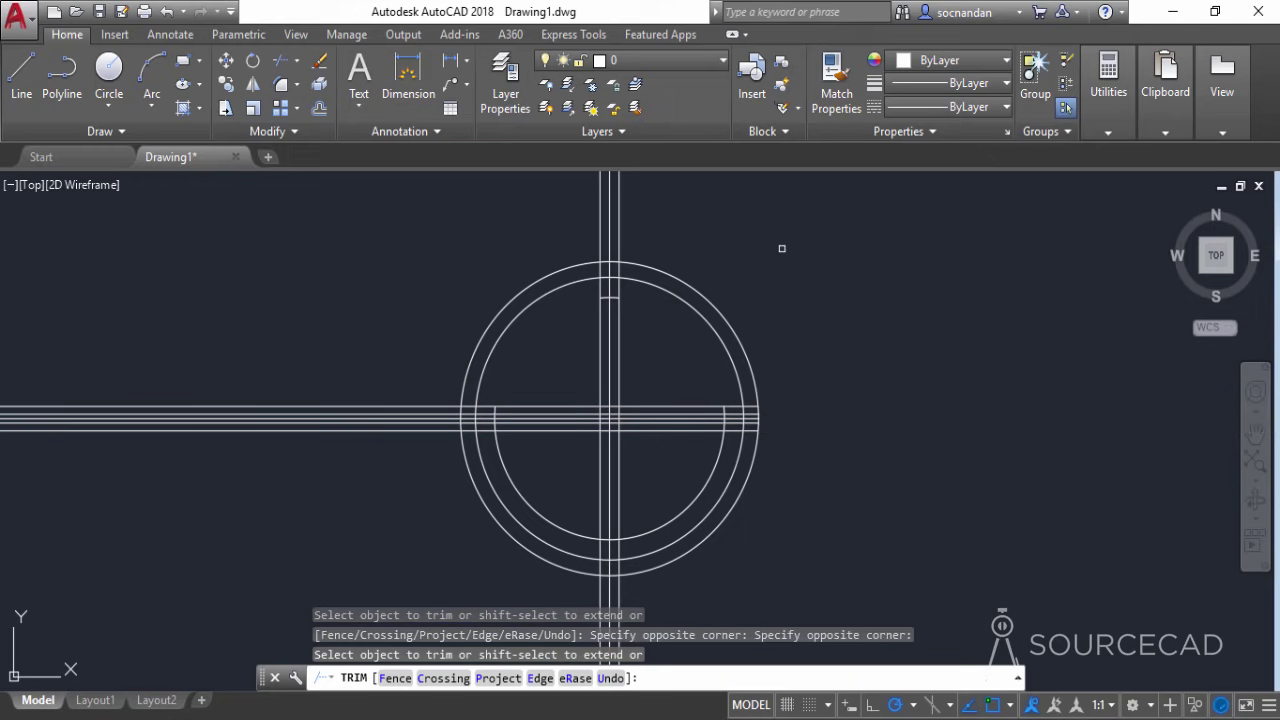
right_click(782, 248)
click(803, 264)
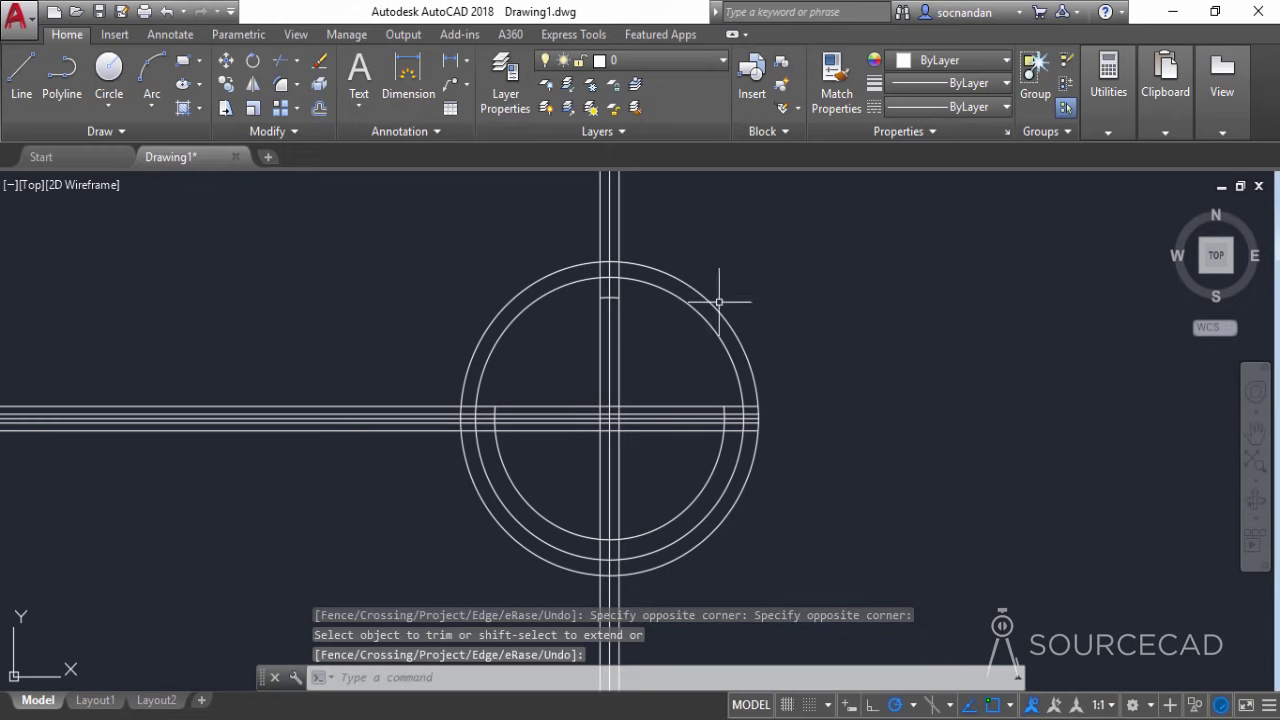
Erase the inner circle's lower arc, leaving the short top root arc.
scroll(615, 300, up, 2)
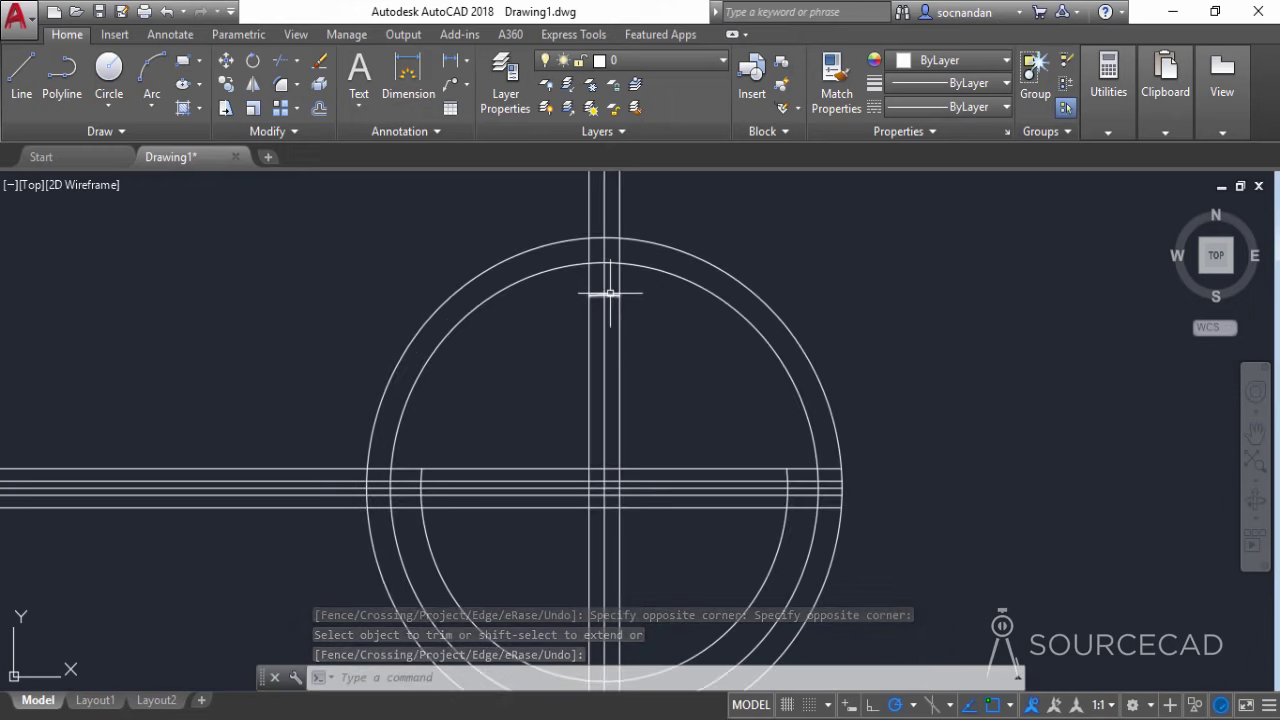
click(772, 550)
click(757, 457)
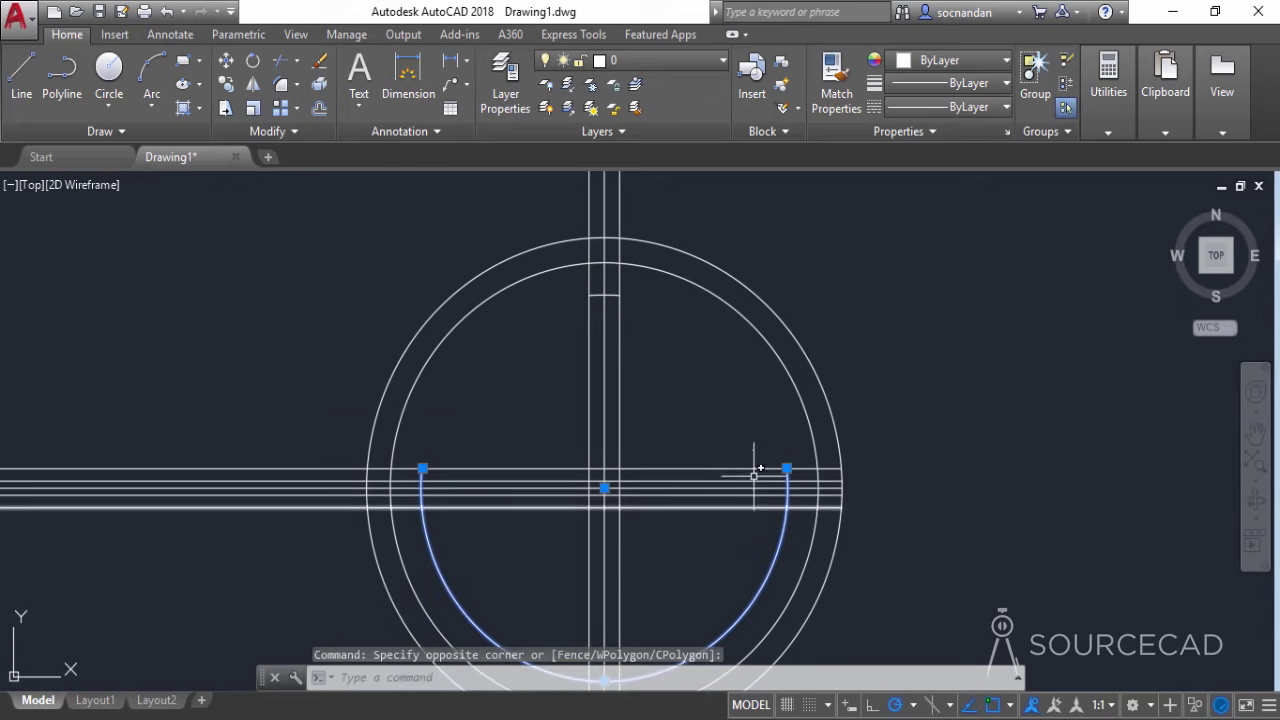
right_click(677, 343)
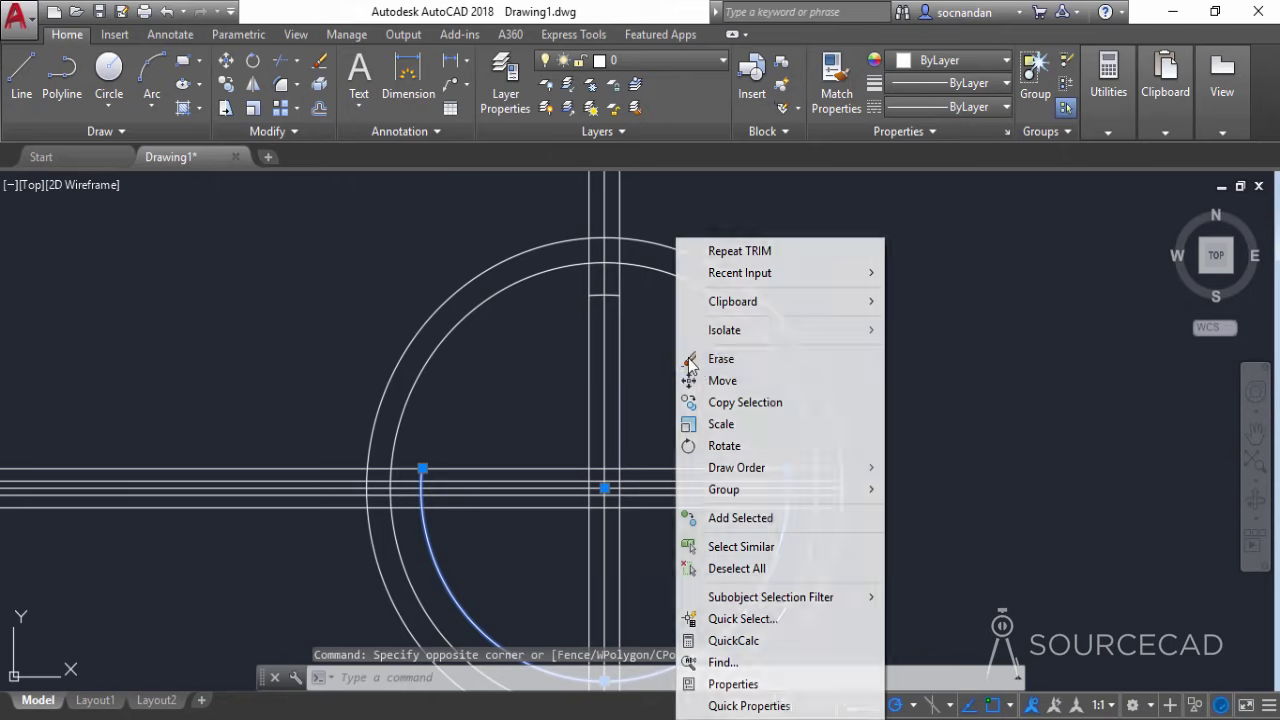
click(690, 357)
scroll(609, 290, up, 2)
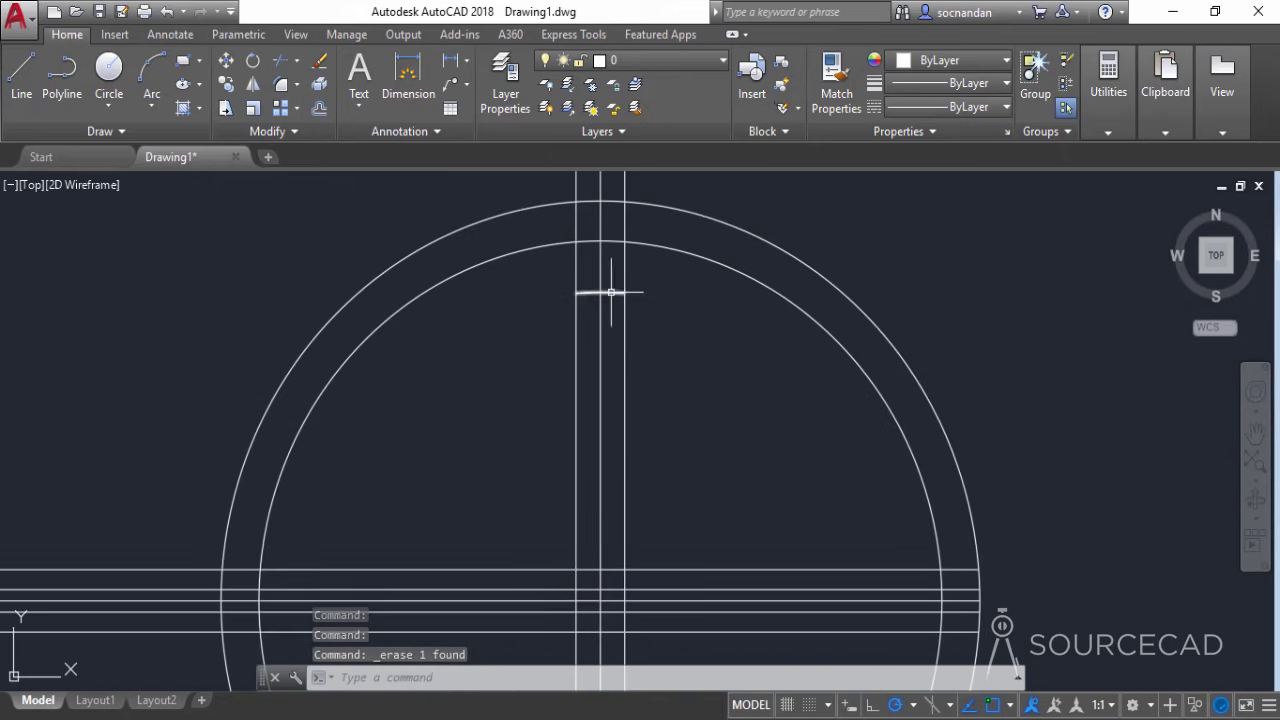
click(296, 110)
click(345, 217)
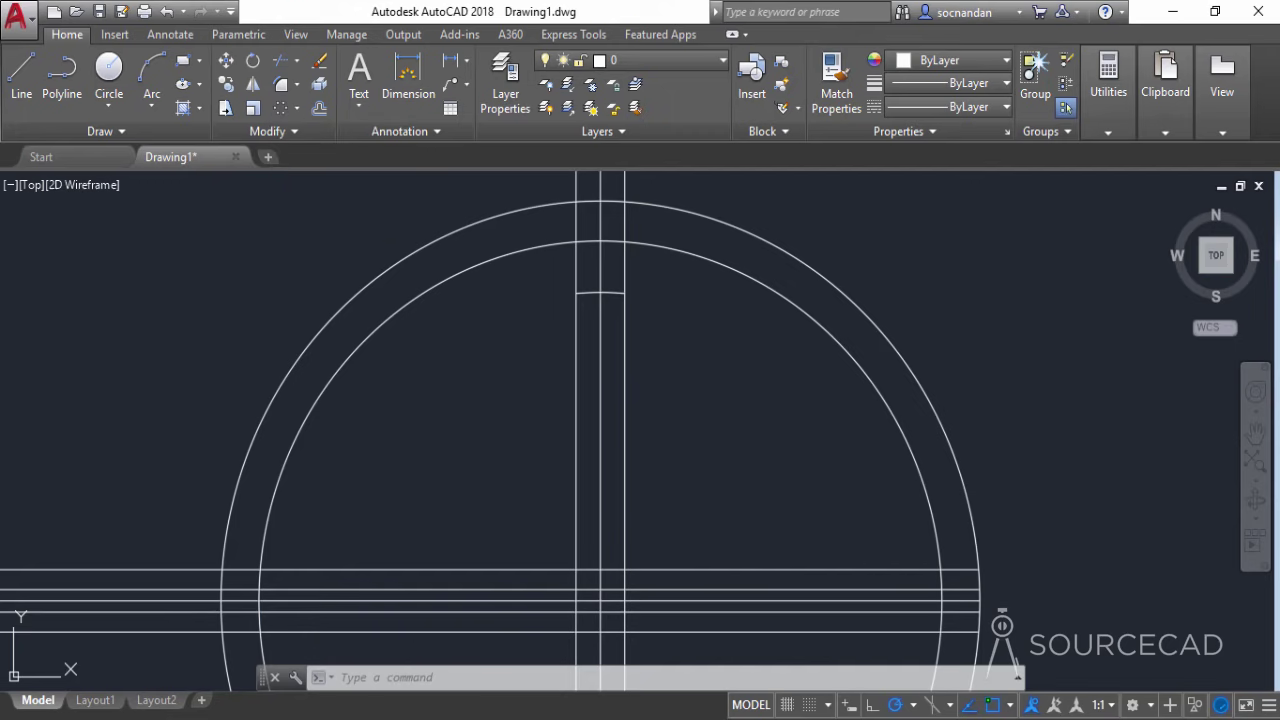
Polar-array the root arc into 18 items, 20° apart, around the gear centre.
click(591, 294)
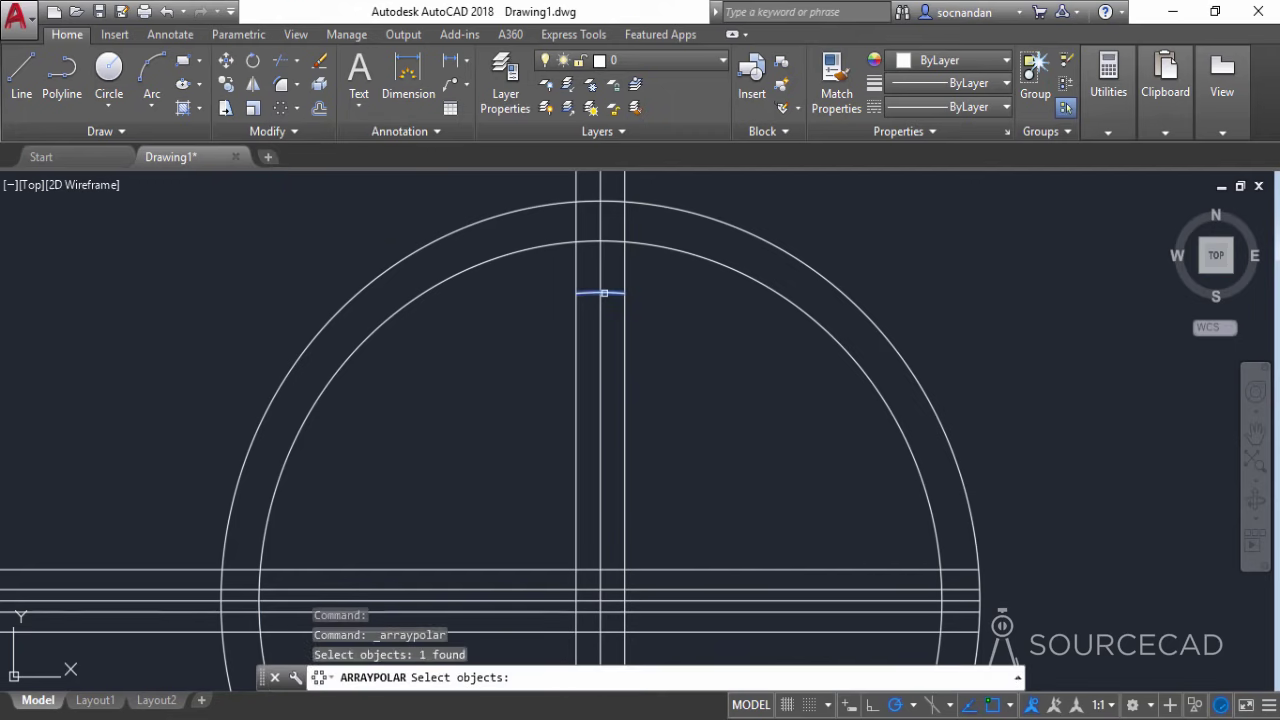
key(Return)
scroll(677, 307, down, 2)
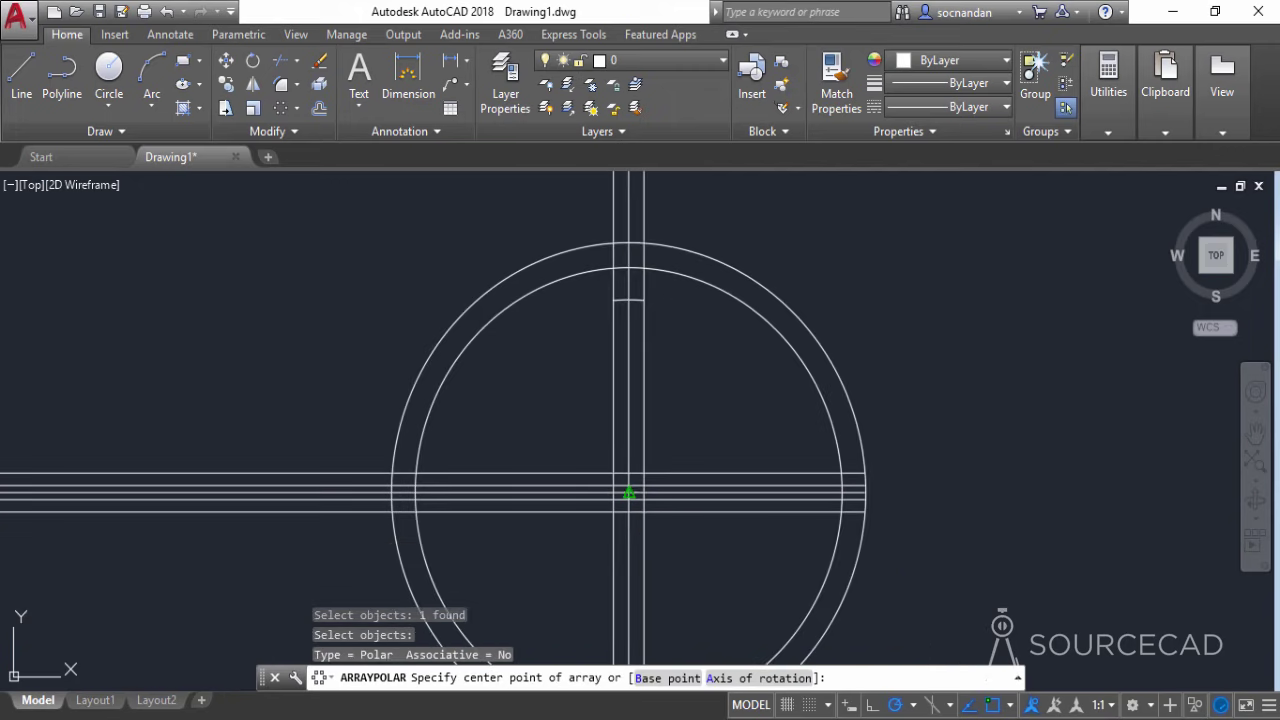
click(628, 493)
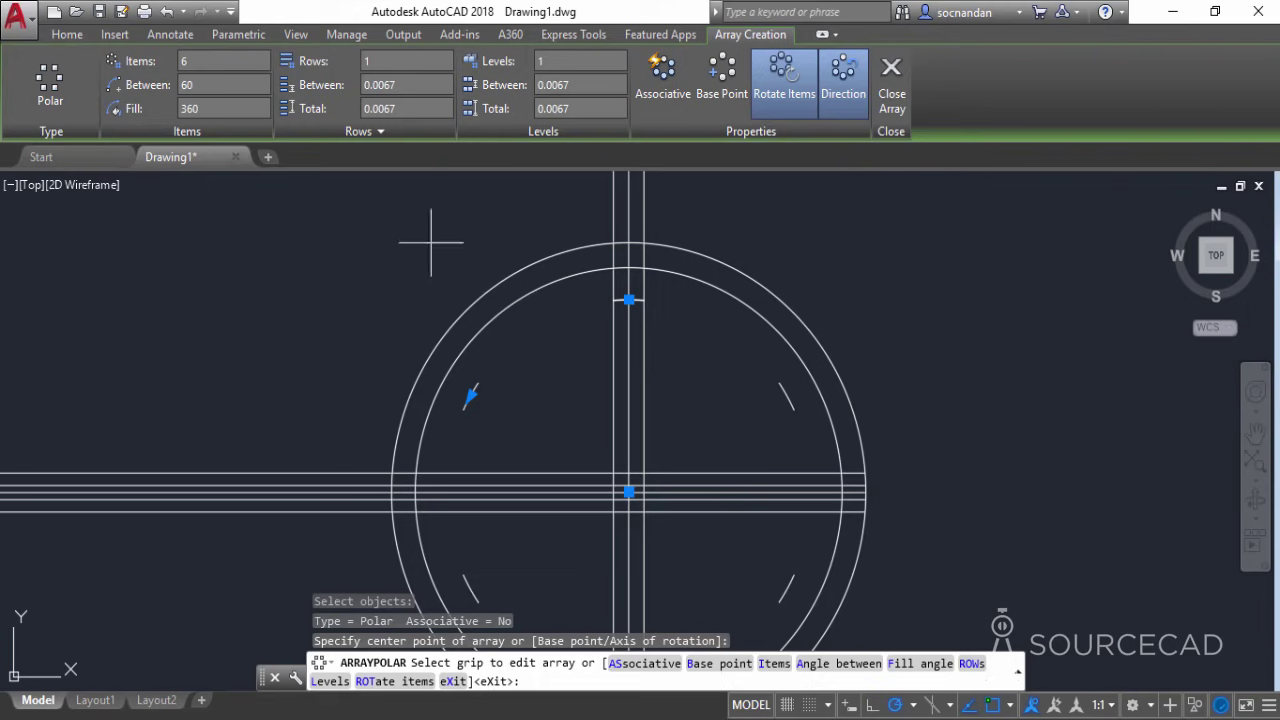
click(210, 62)
text(18)
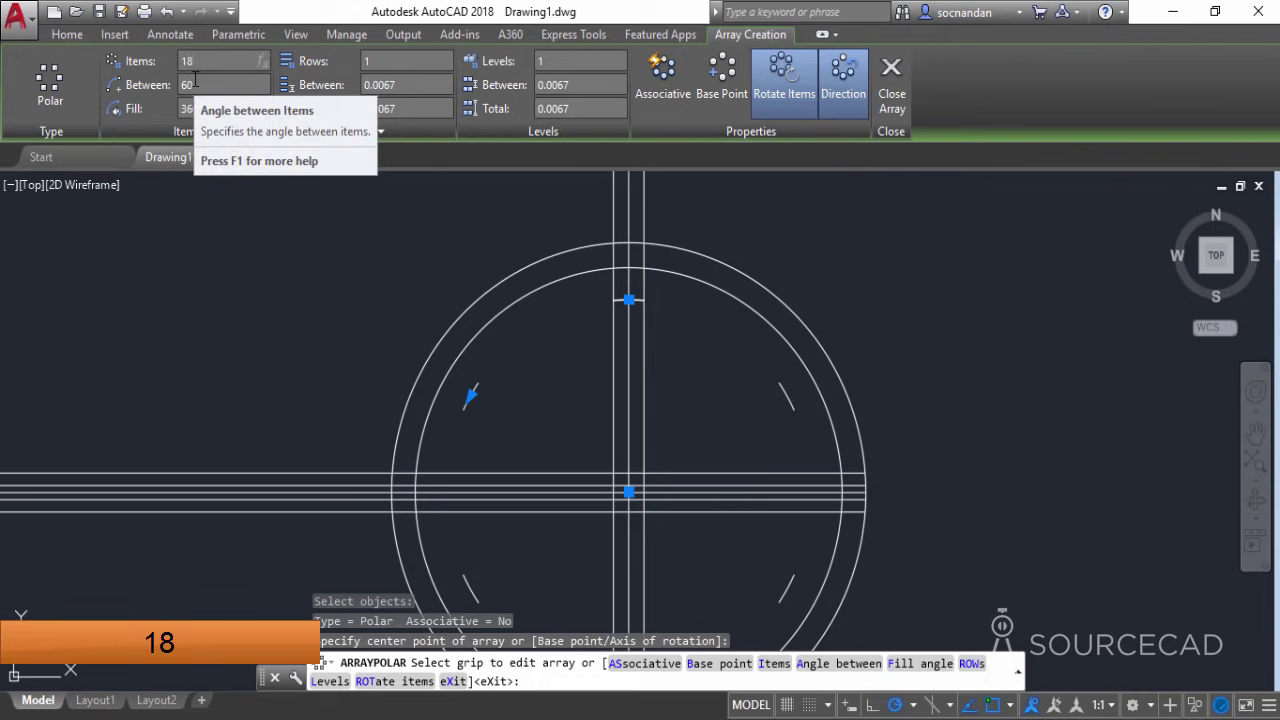
key(Return)
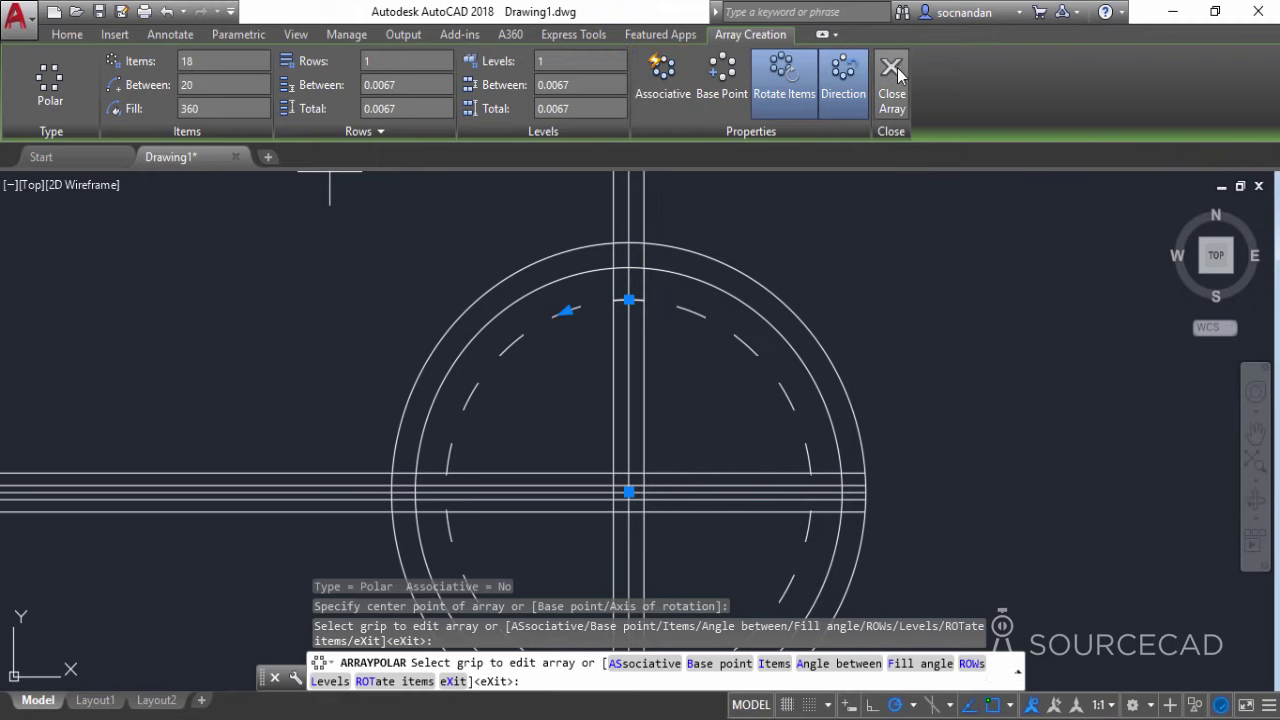
key(Return)
scroll(883, 514, up, 5)
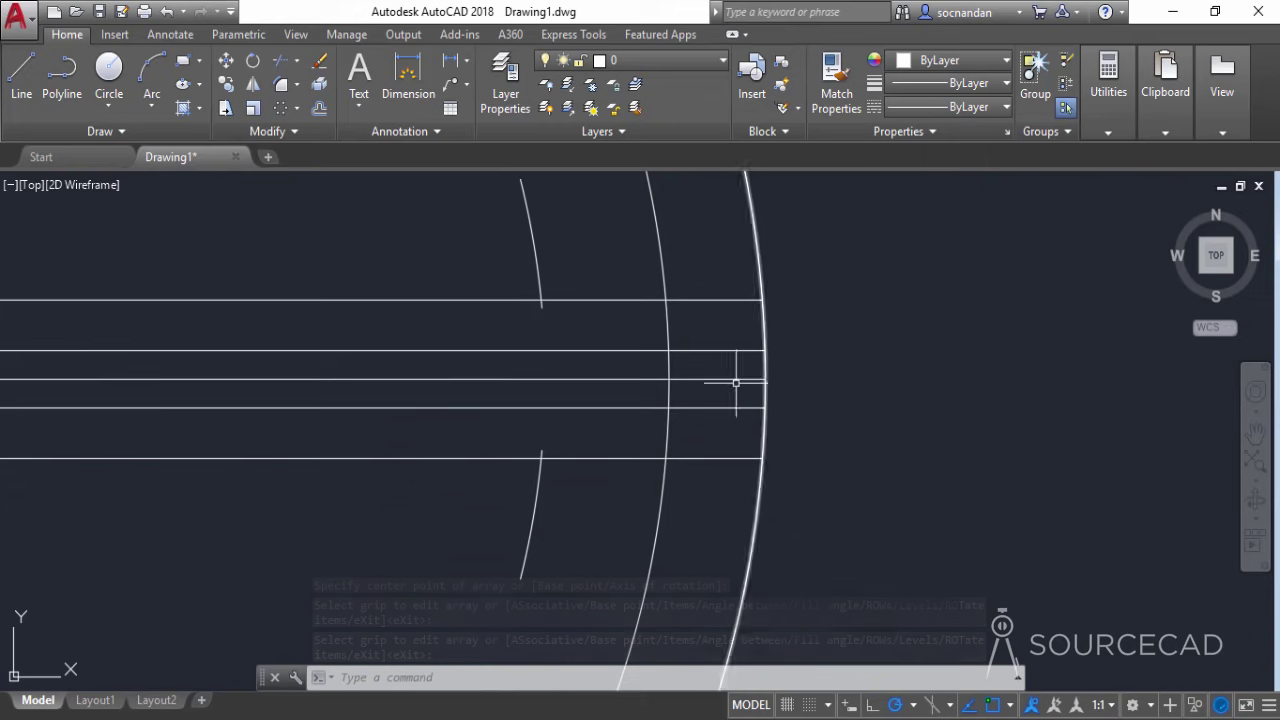
Draw upper and lower tooth flanks as three-point arcs from outer circle to root arcs.
click(151, 75)
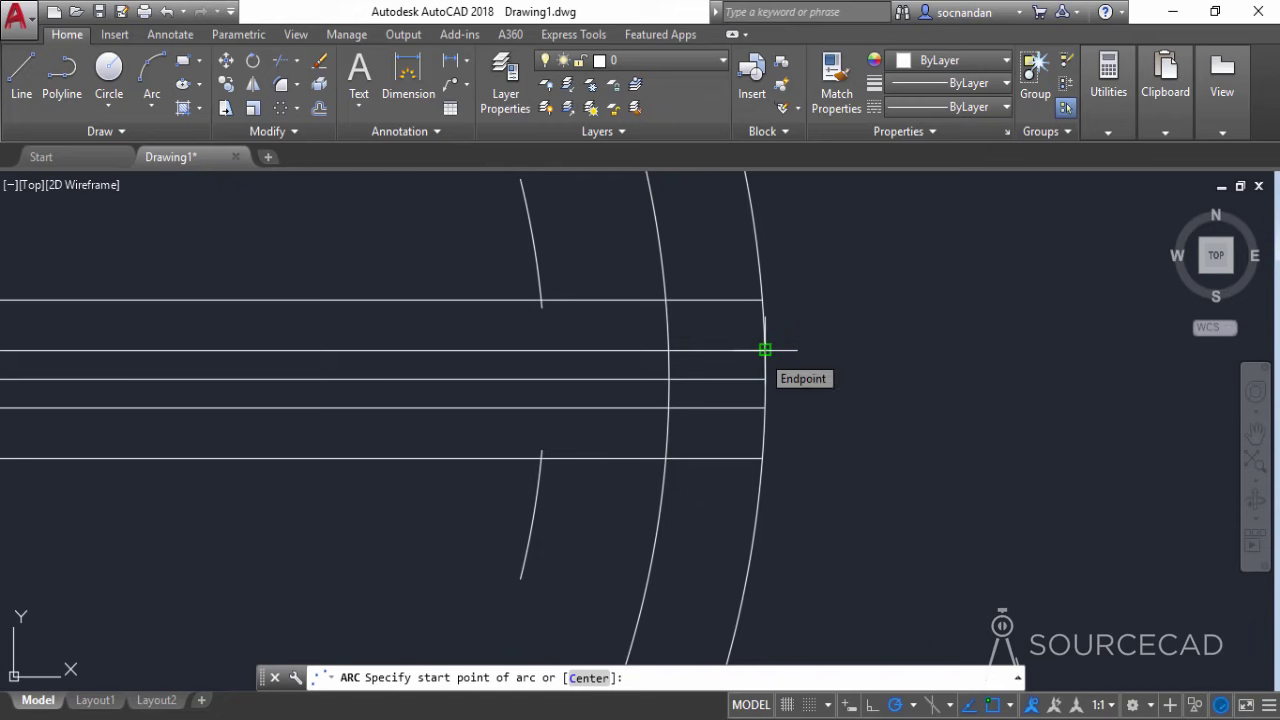
click(764, 349)
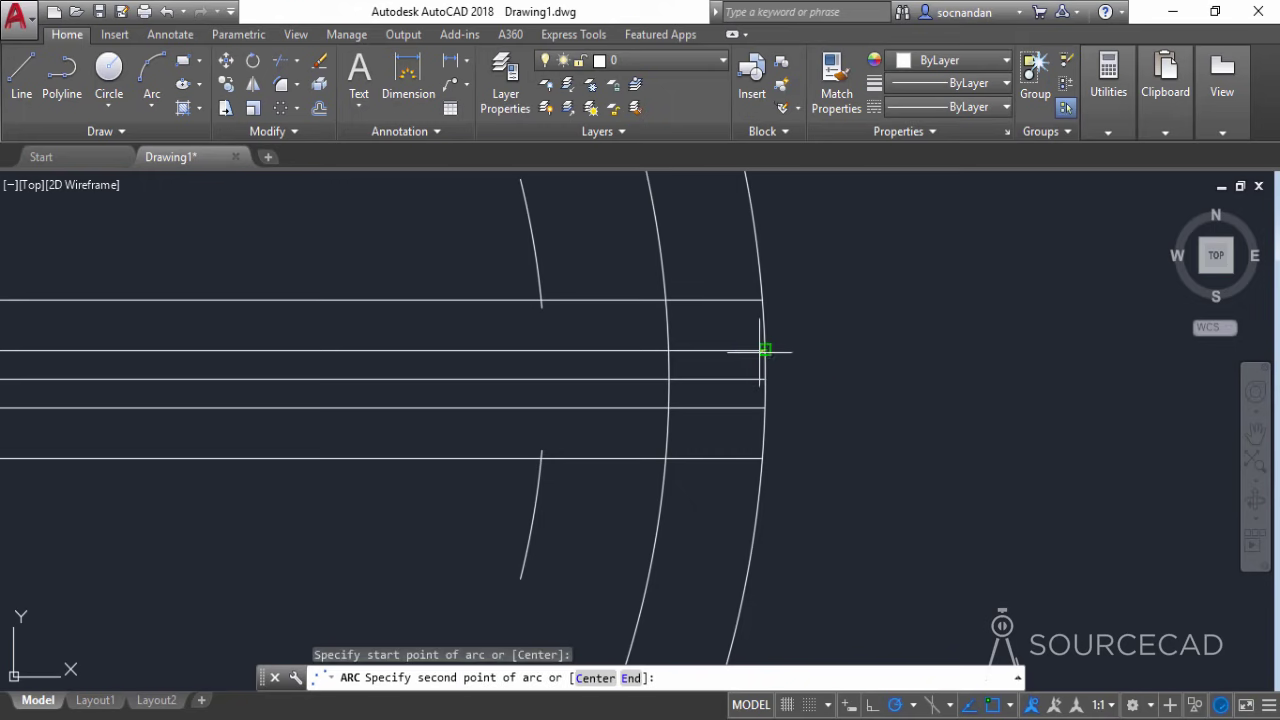
click(665, 298)
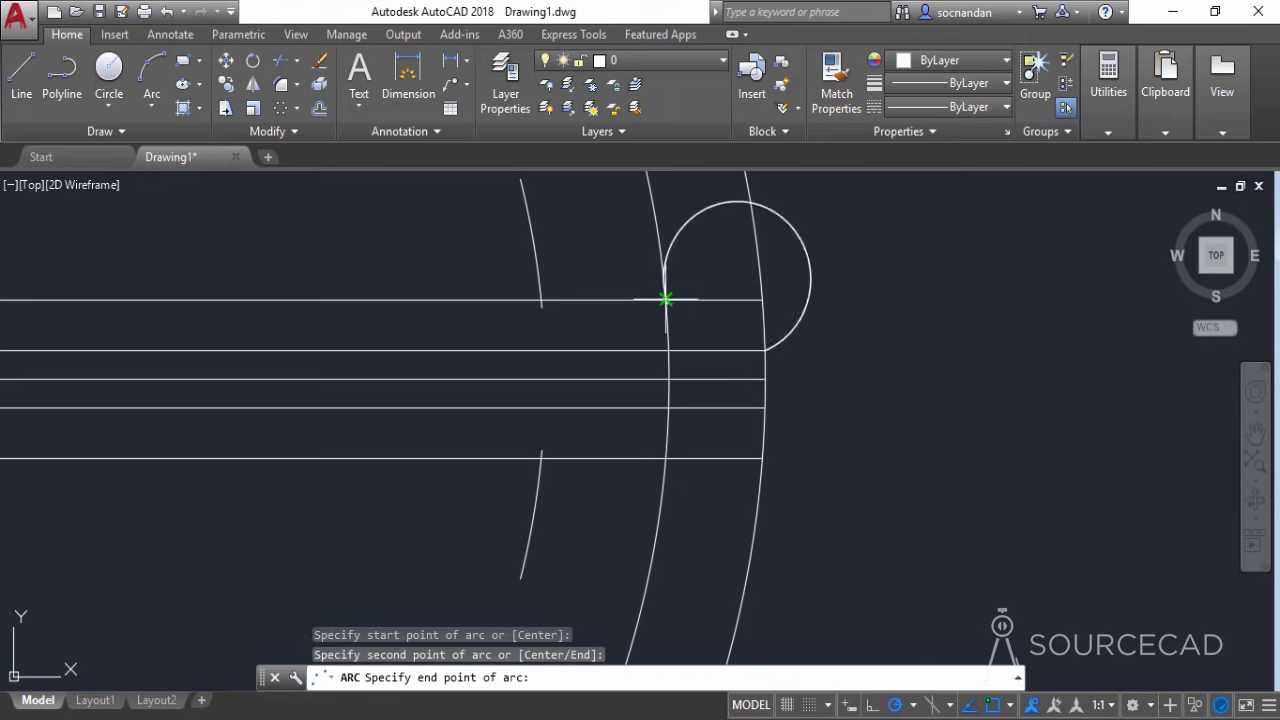
click(542, 305)
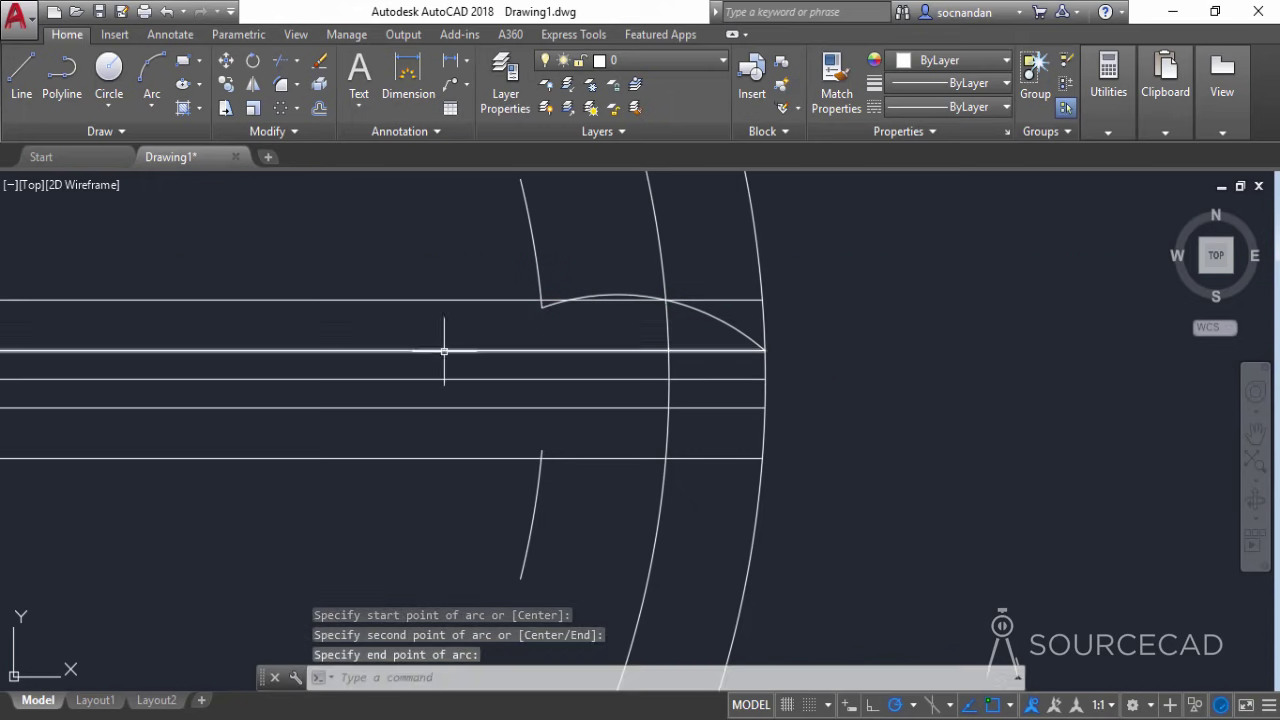
click(152, 75)
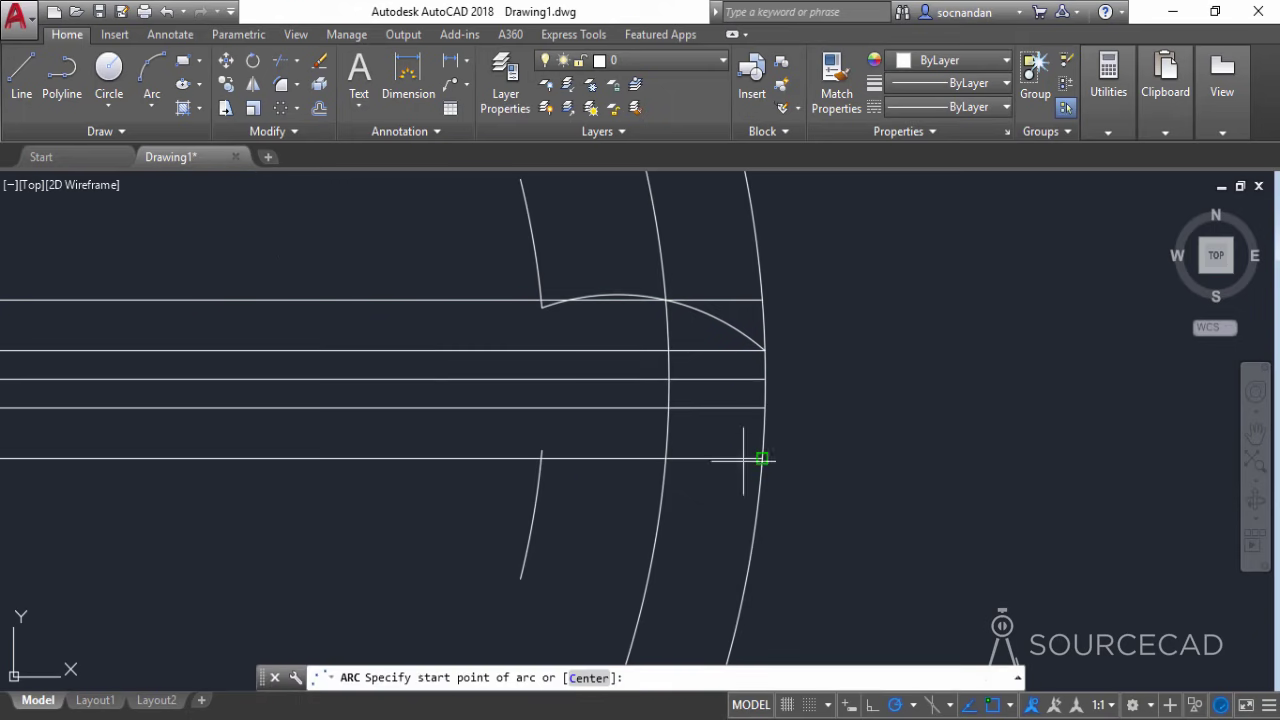
click(765, 407)
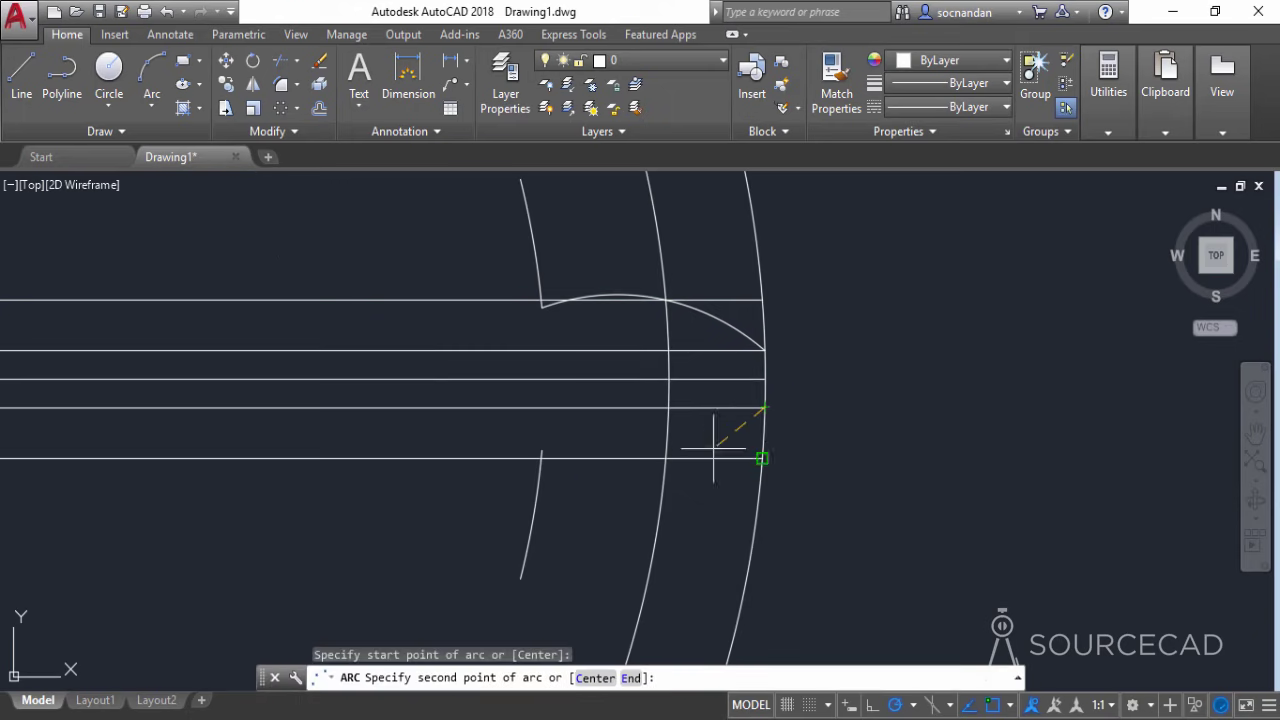
click(666, 458)
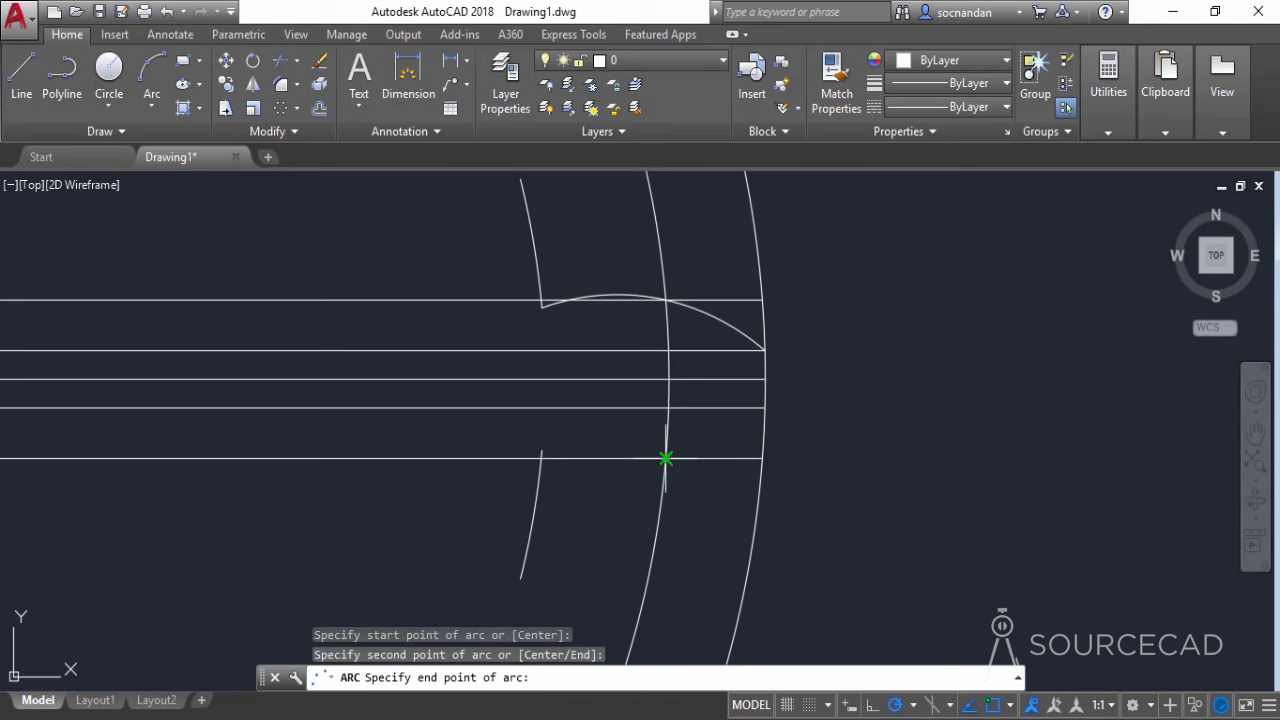
click(541, 452)
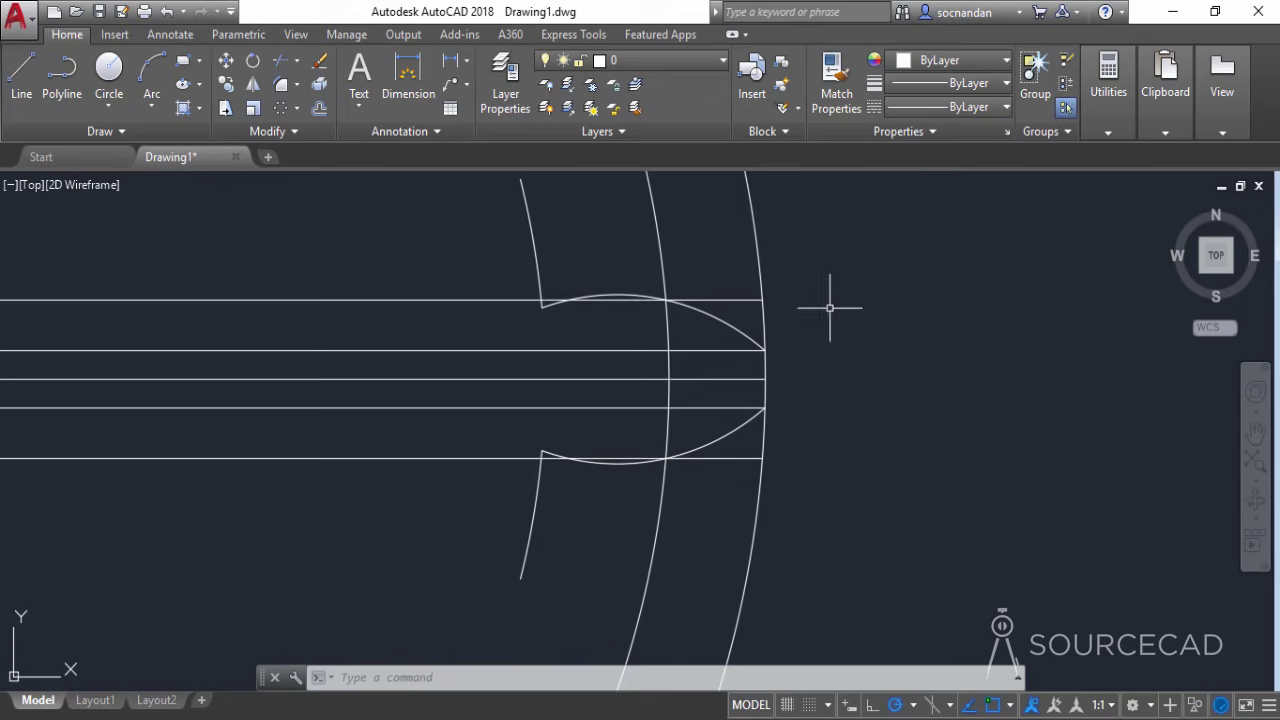
Erase the five horizontal guide lines.
click(455, 493)
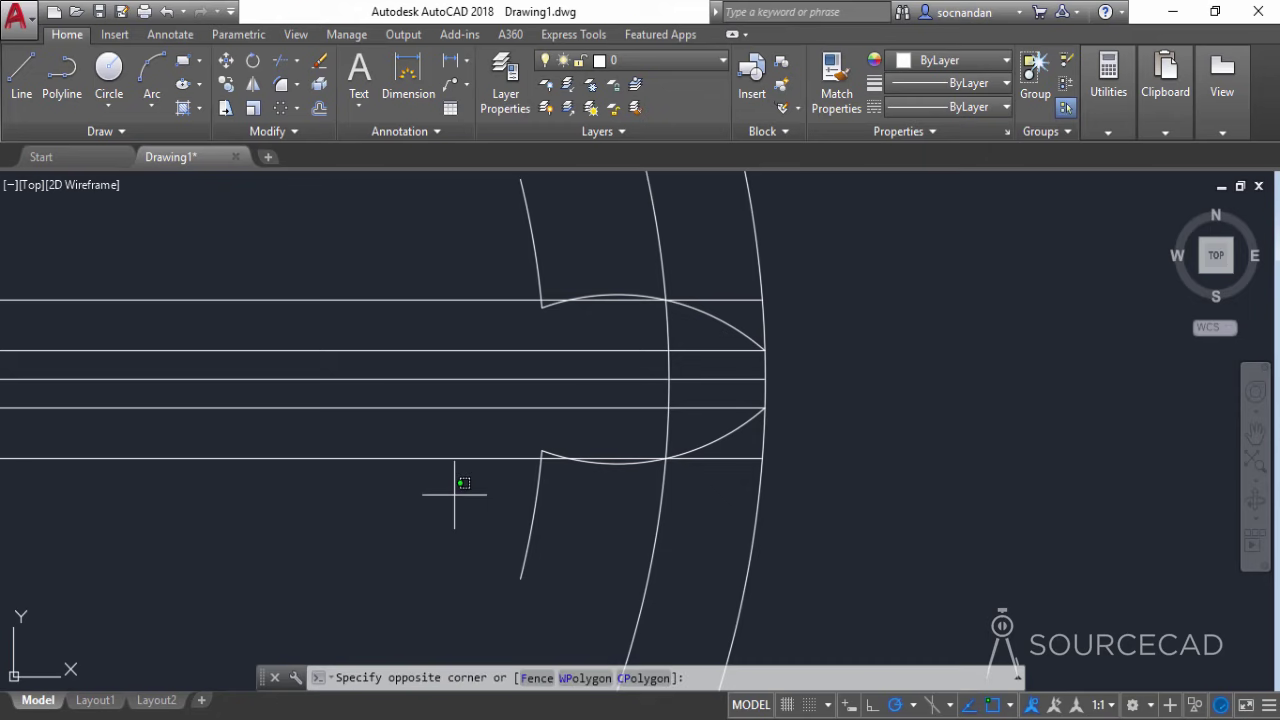
click(335, 251)
right_click(335, 251)
click(397, 374)
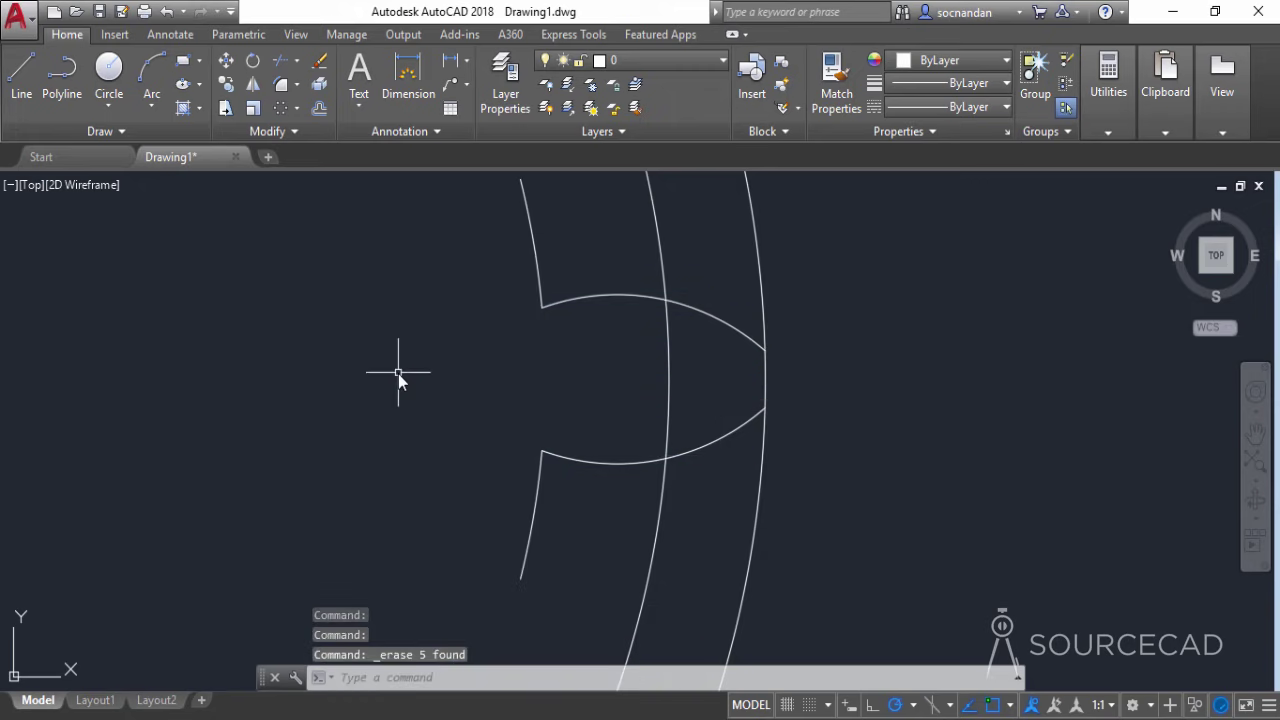
Trim the leftover outer arc beyond the tooth tip, using all objects as cutting edges.
click(280, 61)
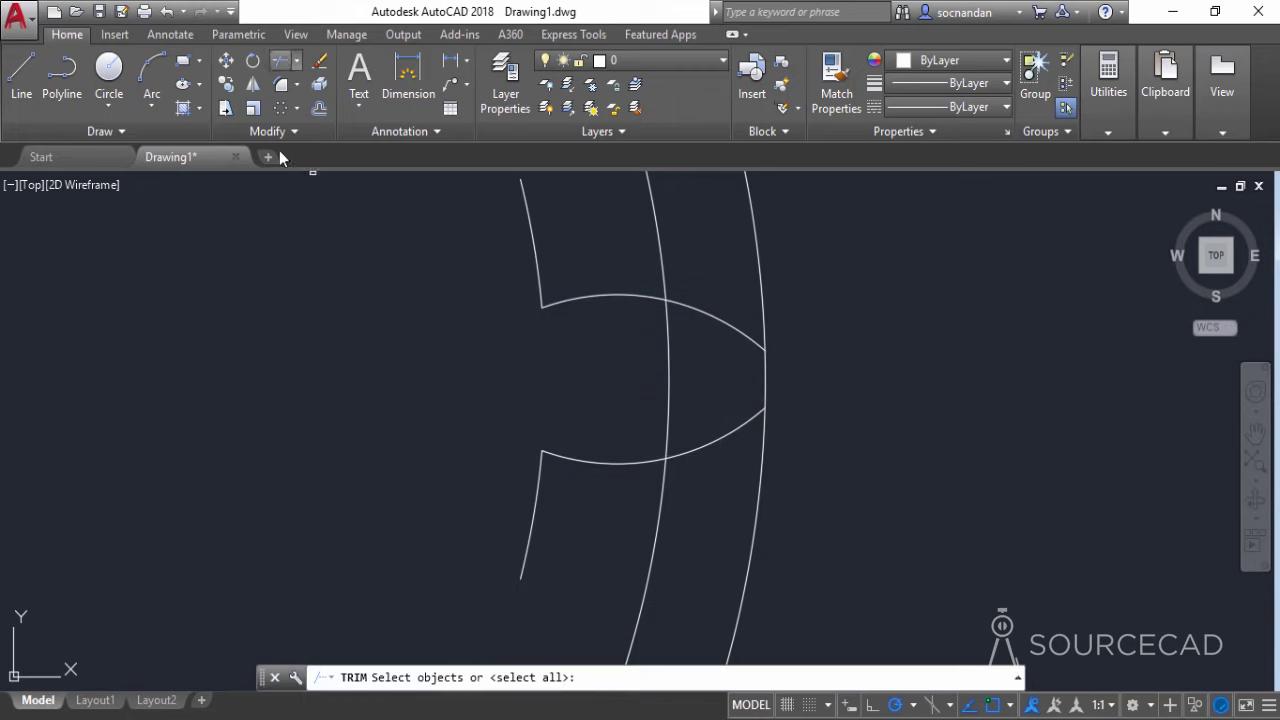
key(Return)
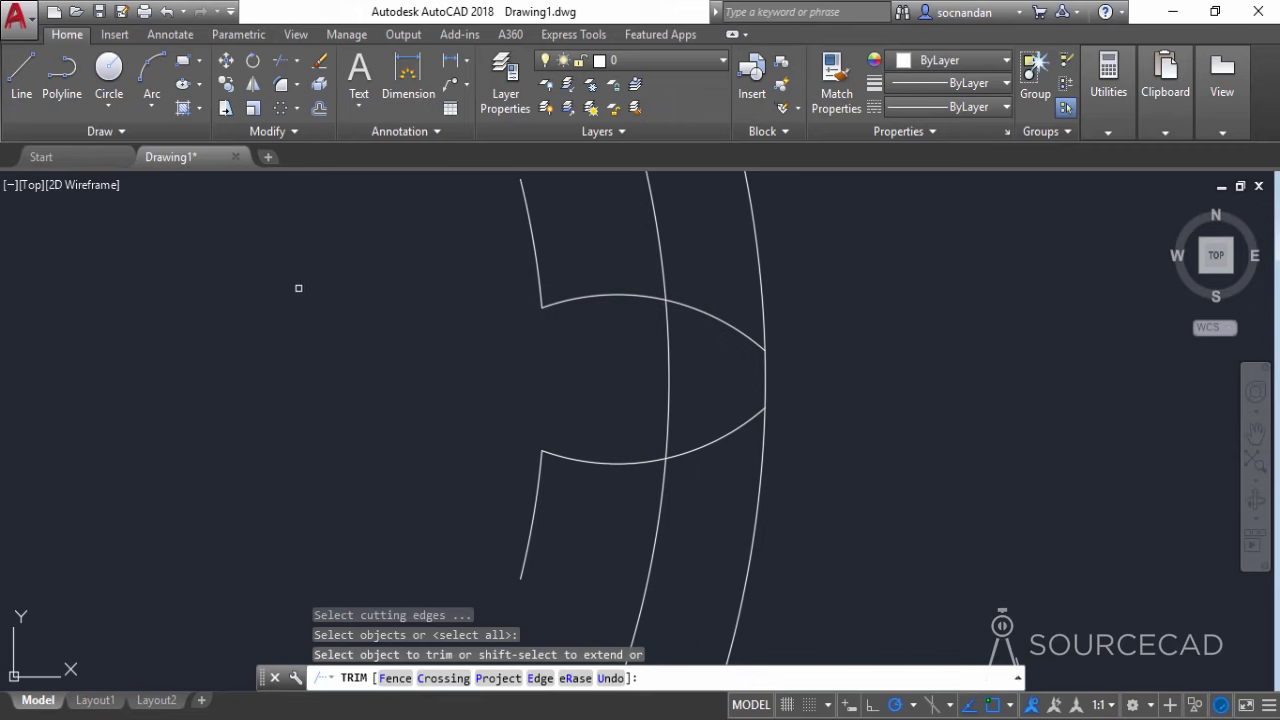
click(756, 230)
scroll(784, 229, down, 3)
middle_drag(784, 229, 824, 344)
right_click(826, 297)
click(834, 297)
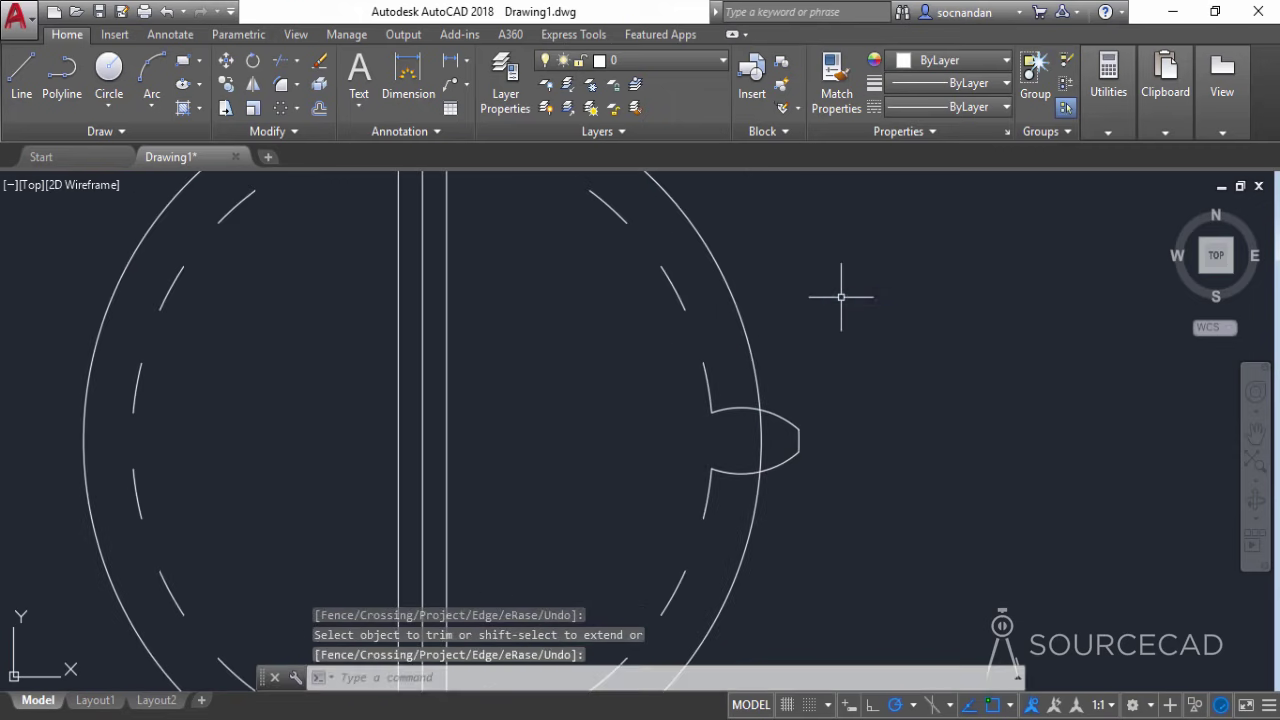
Start a Fillet with a 0.062 radius in Multiple mode.
click(281, 84)
click(652, 678)
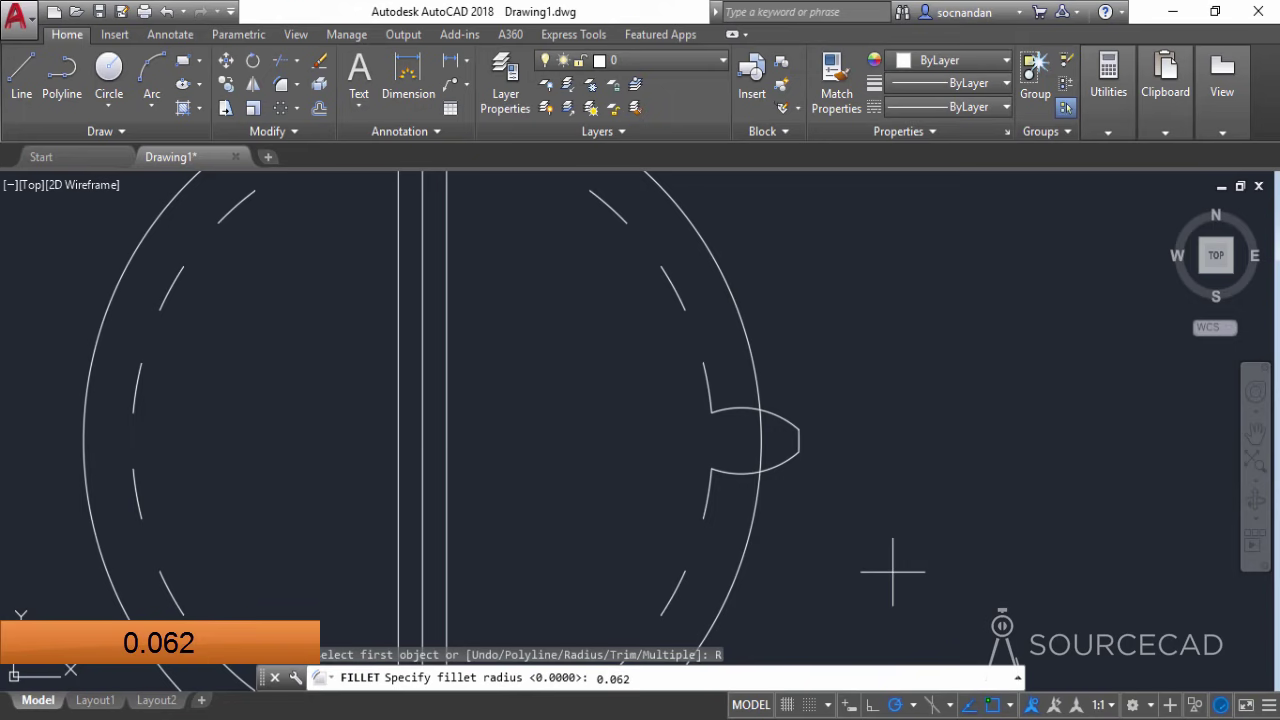
key(Return)
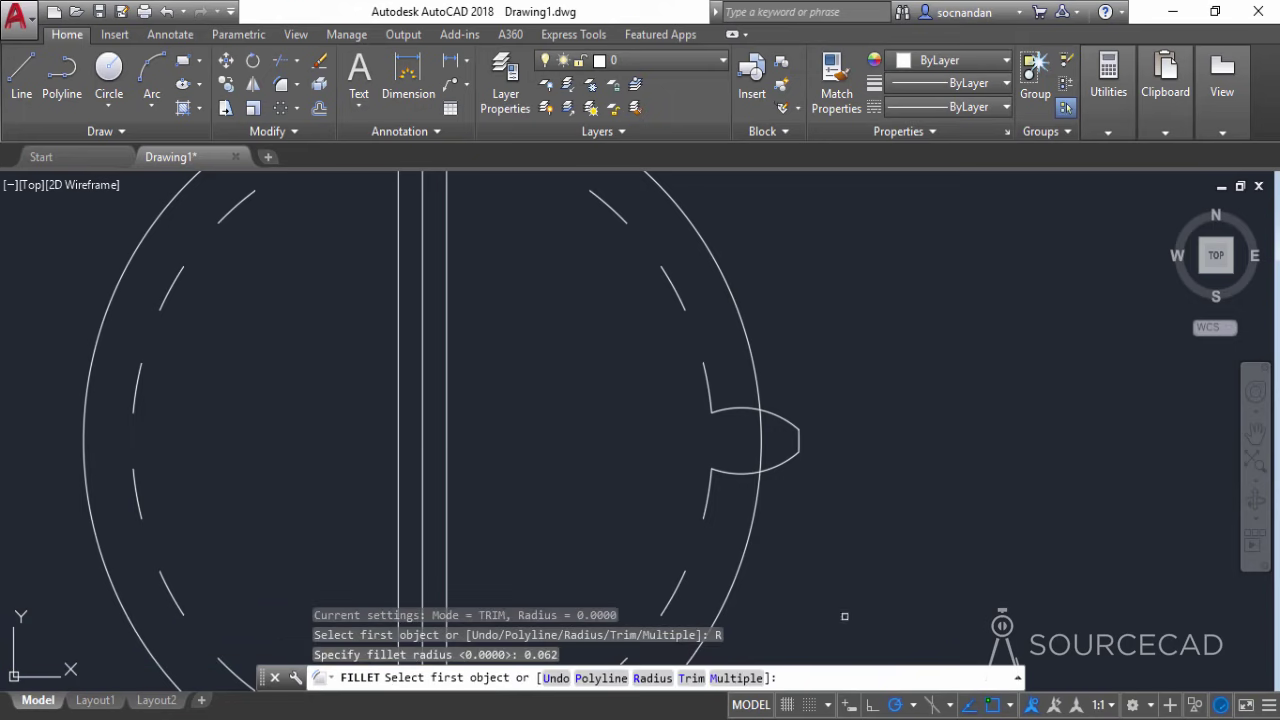
click(740, 679)
scroll(694, 436, up, 1)
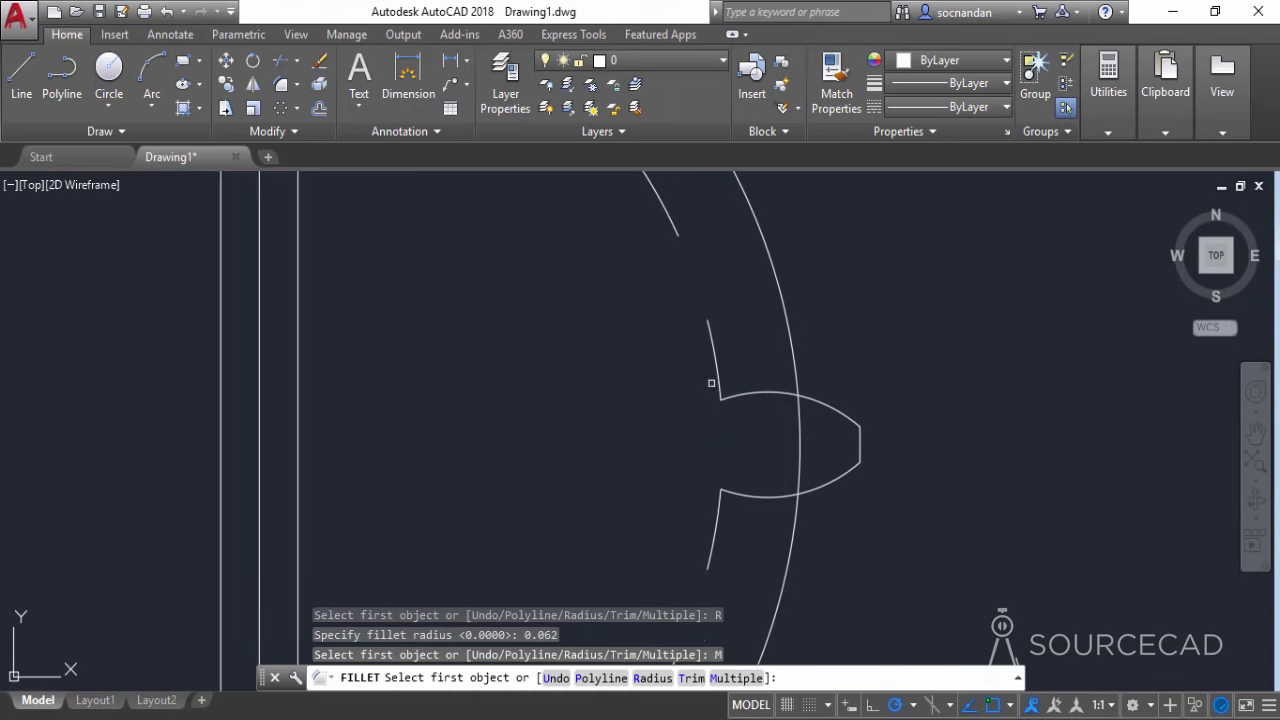
Fillet the upper and lower tooth flanks to the root arc, then end the command.
click(716, 371)
click(736, 395)
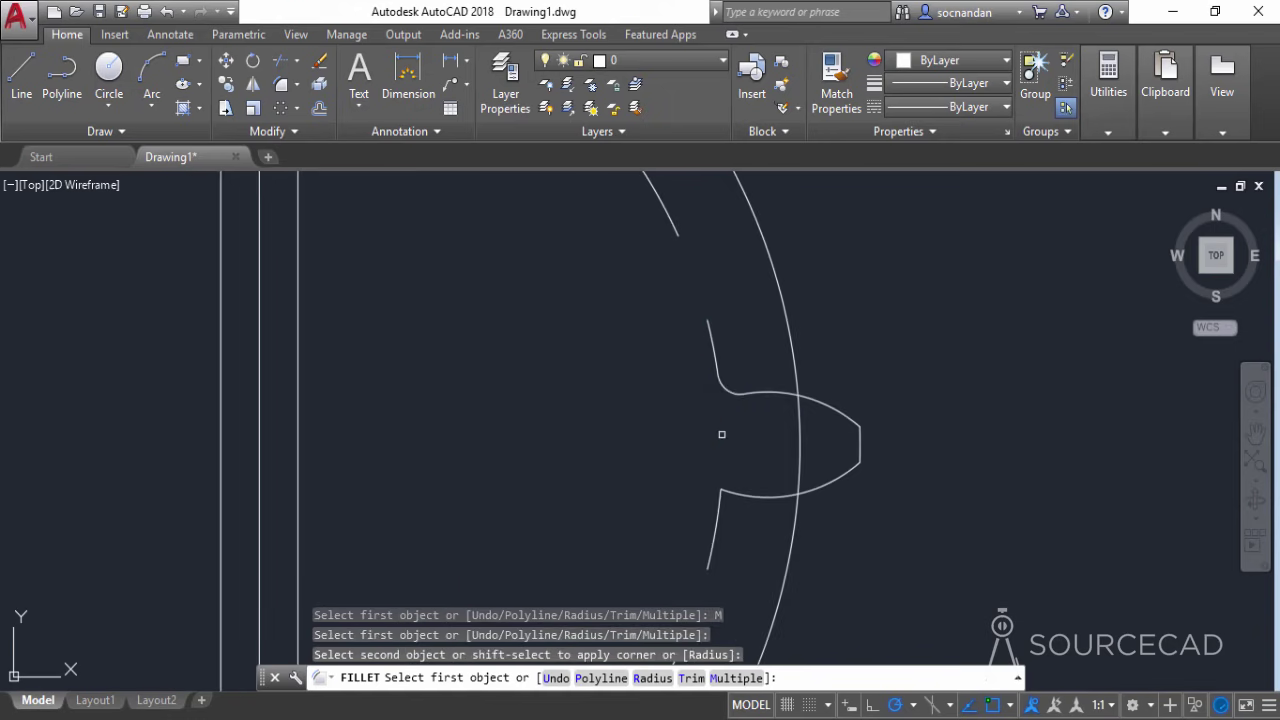
click(718, 518)
click(736, 496)
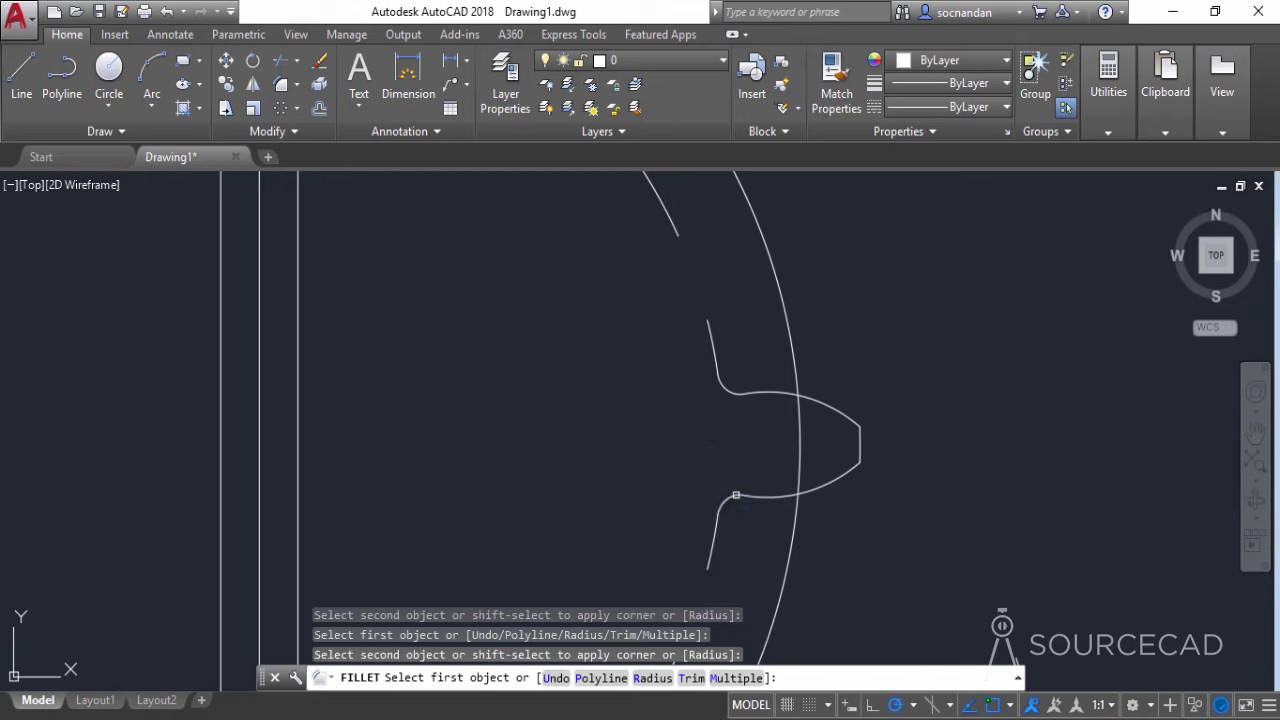
right_click(658, 358)
click(674, 372)
scroll(679, 373, down, 5)
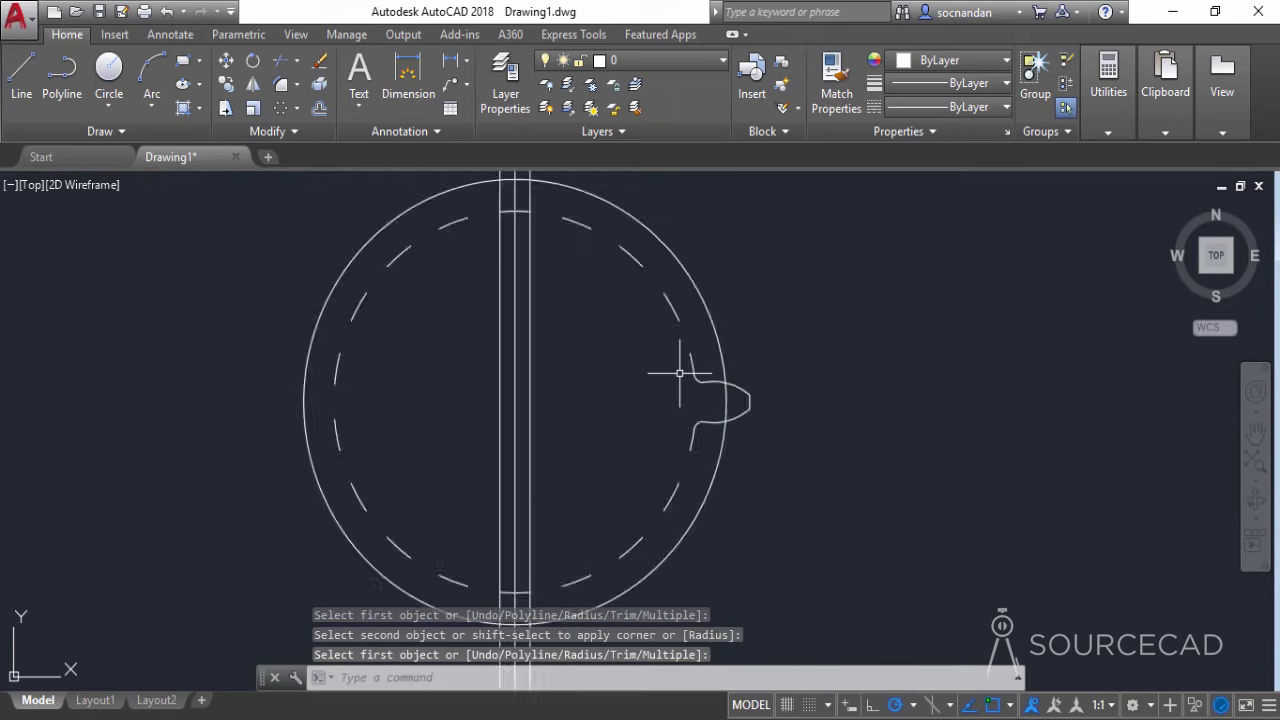
middle_drag(679, 373, 634, 421)
Erase the three vertical construction lines.
click(604, 421)
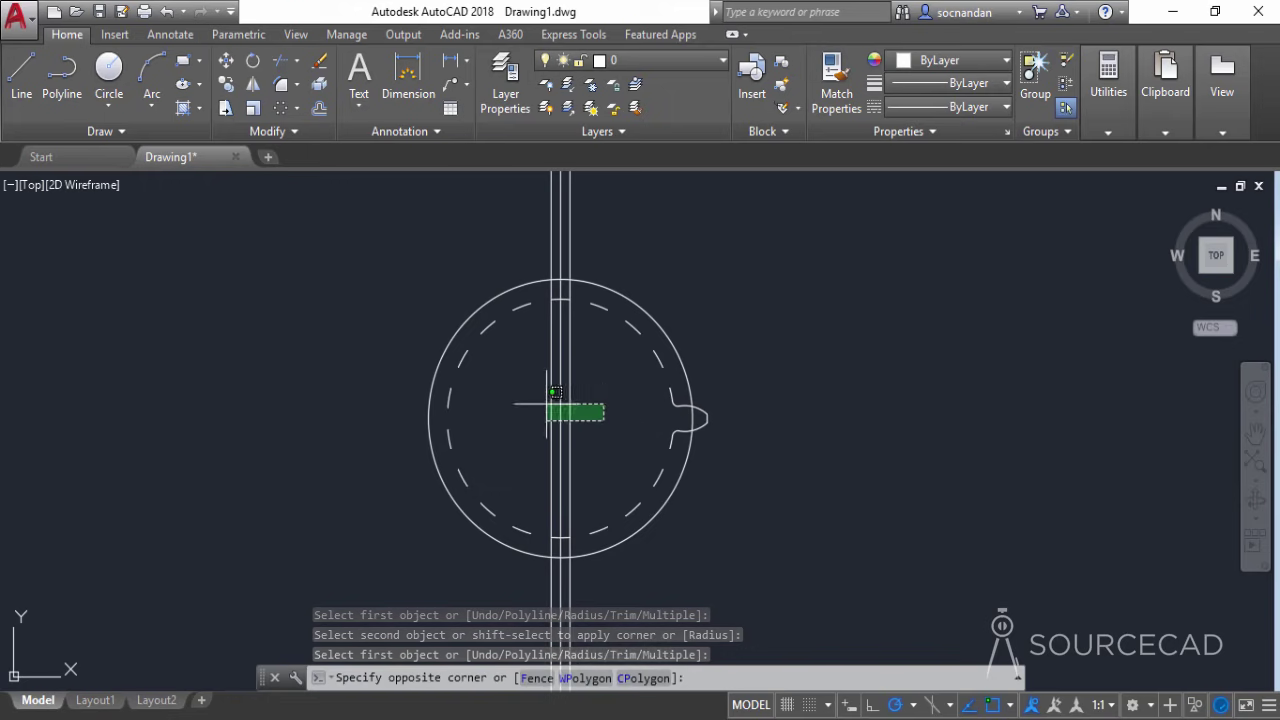
click(490, 388)
right_click(662, 253)
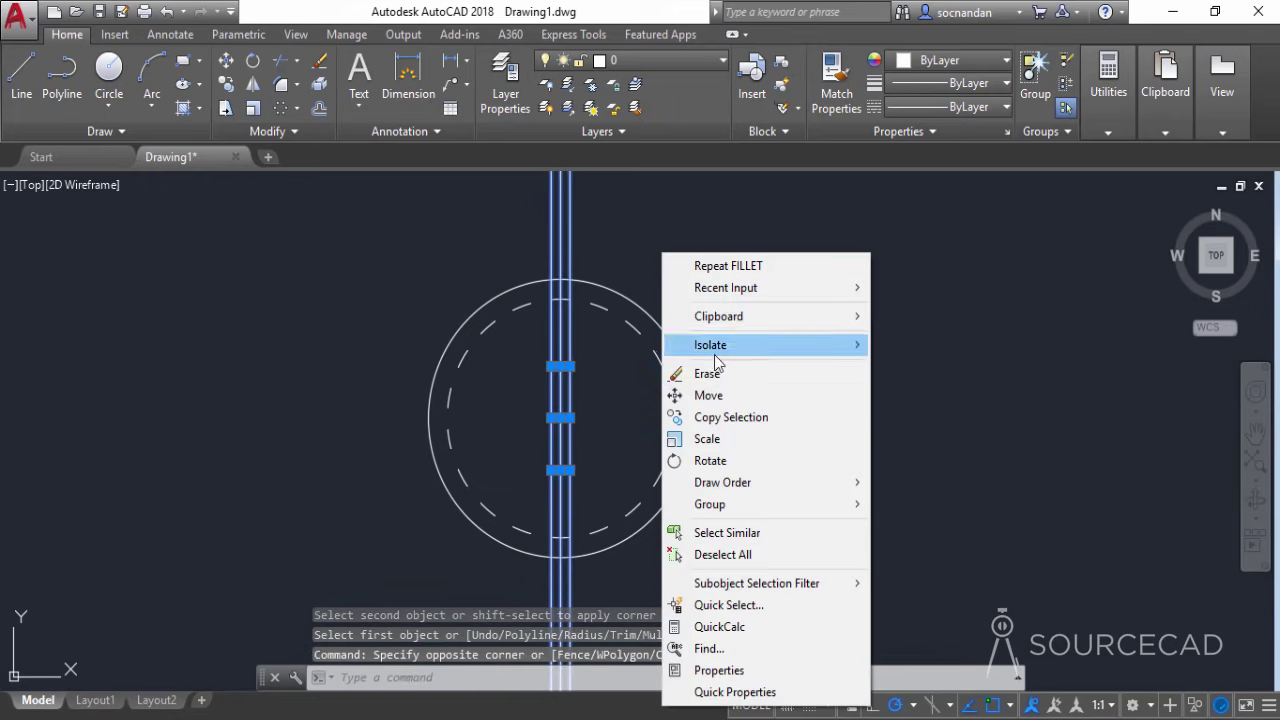
click(706, 373)
Erase the dashed circle.
click(424, 256)
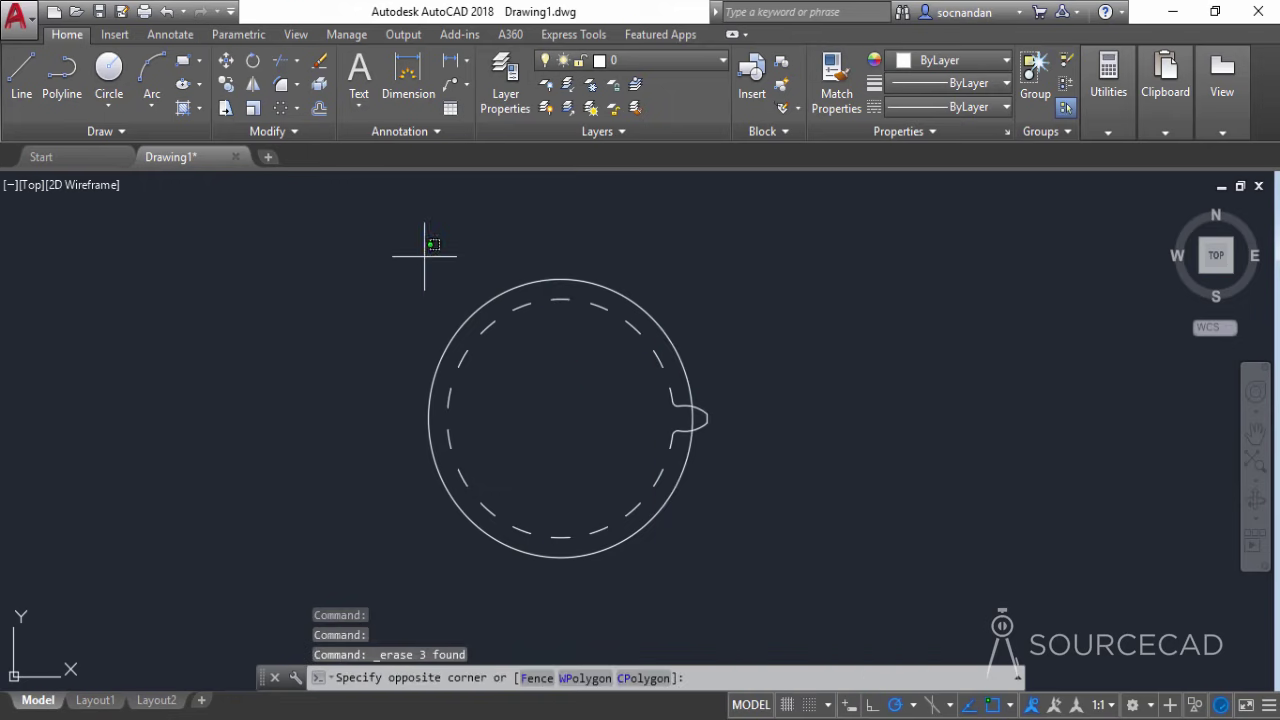
click(668, 589)
right_click(712, 268)
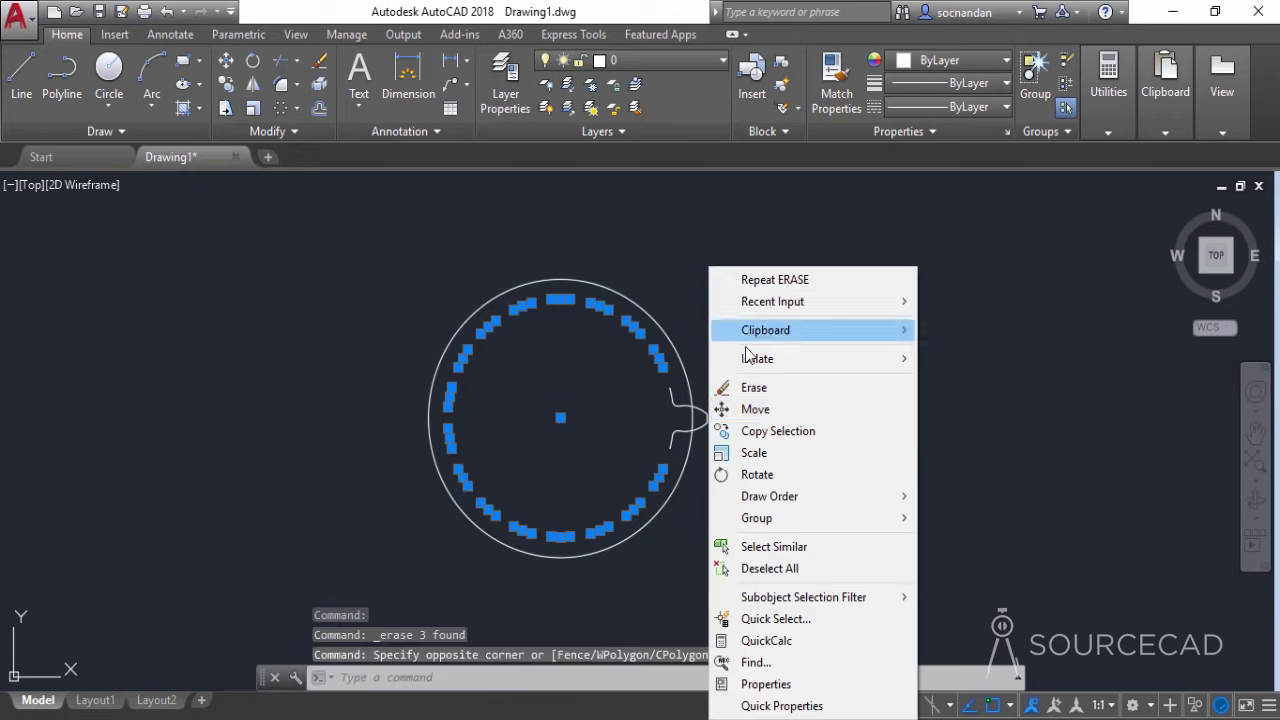
click(756, 387)
Erase the two leftover short segments and select the whole tooth profile.
scroll(666, 386, up, 7)
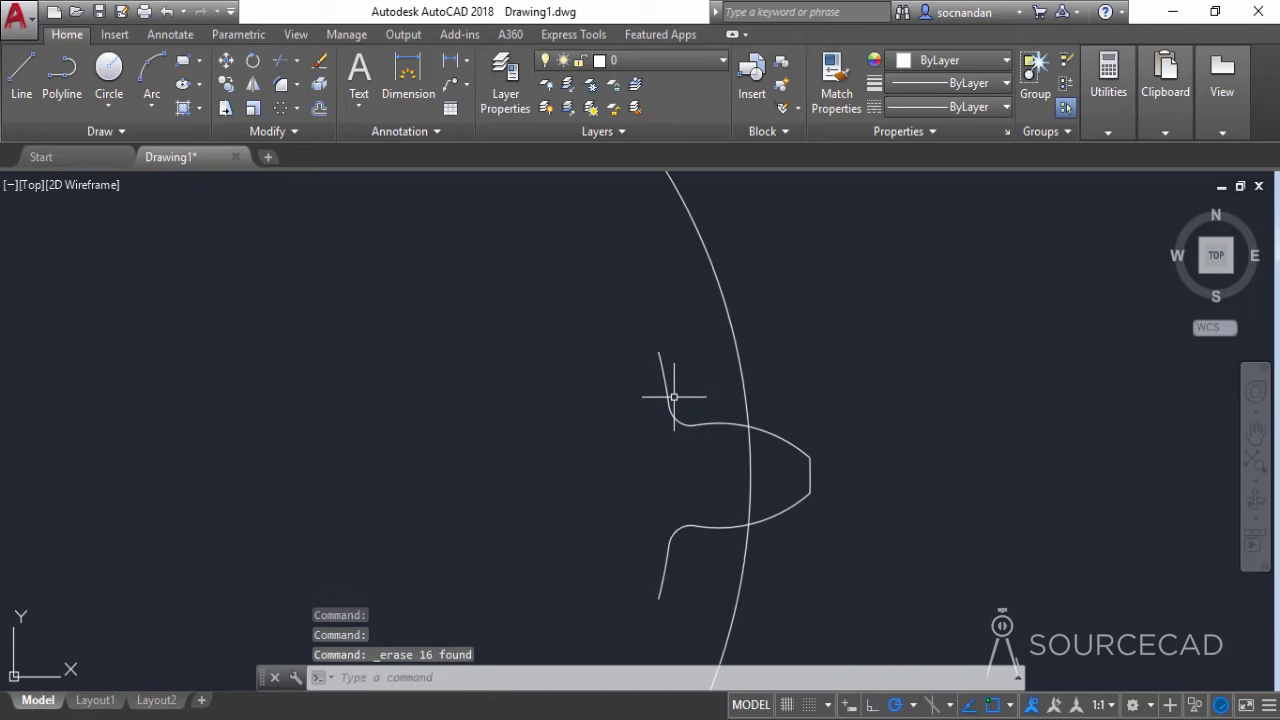
click(660, 364)
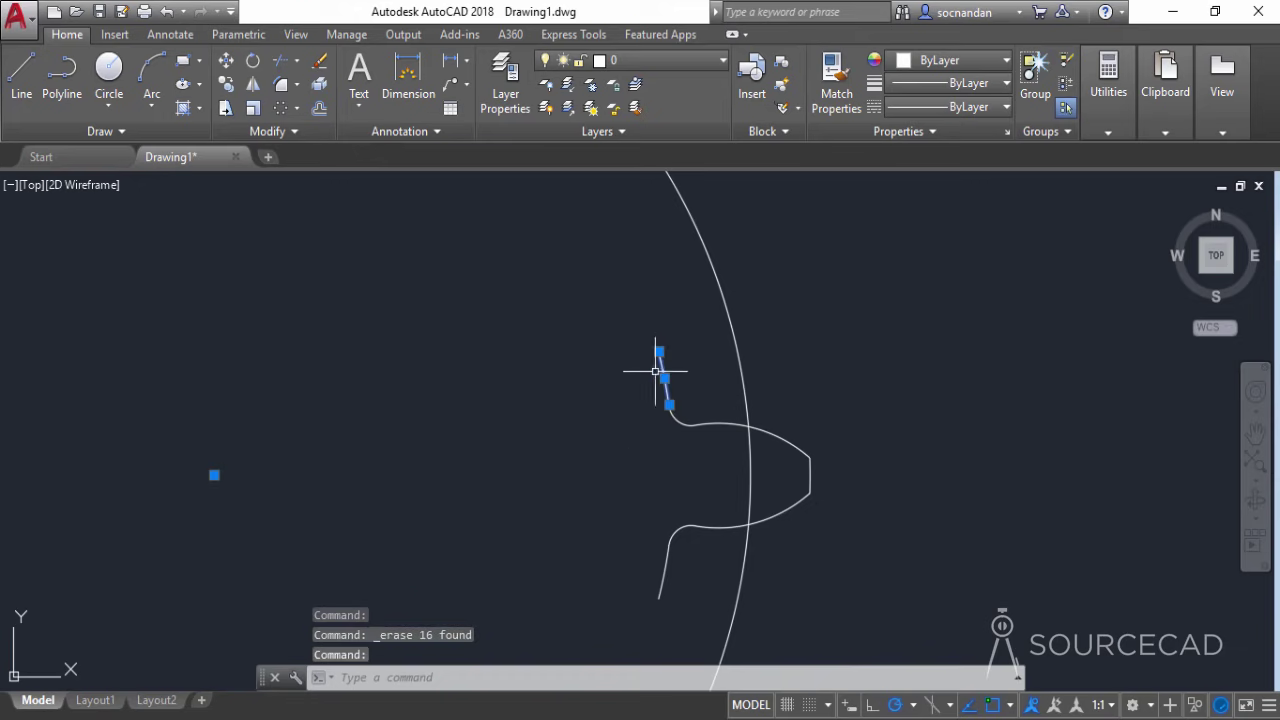
click(665, 578)
right_click(777, 286)
click(823, 387)
scroll(820, 366, down, 5)
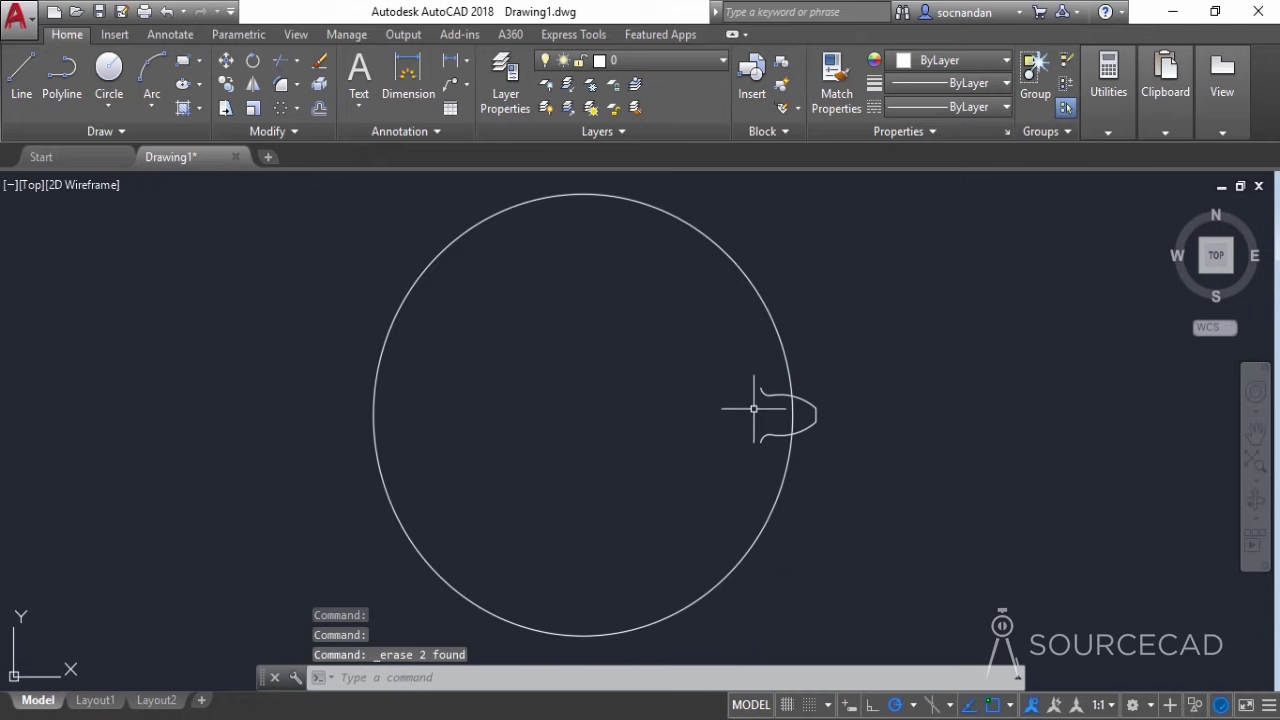
click(732, 362)
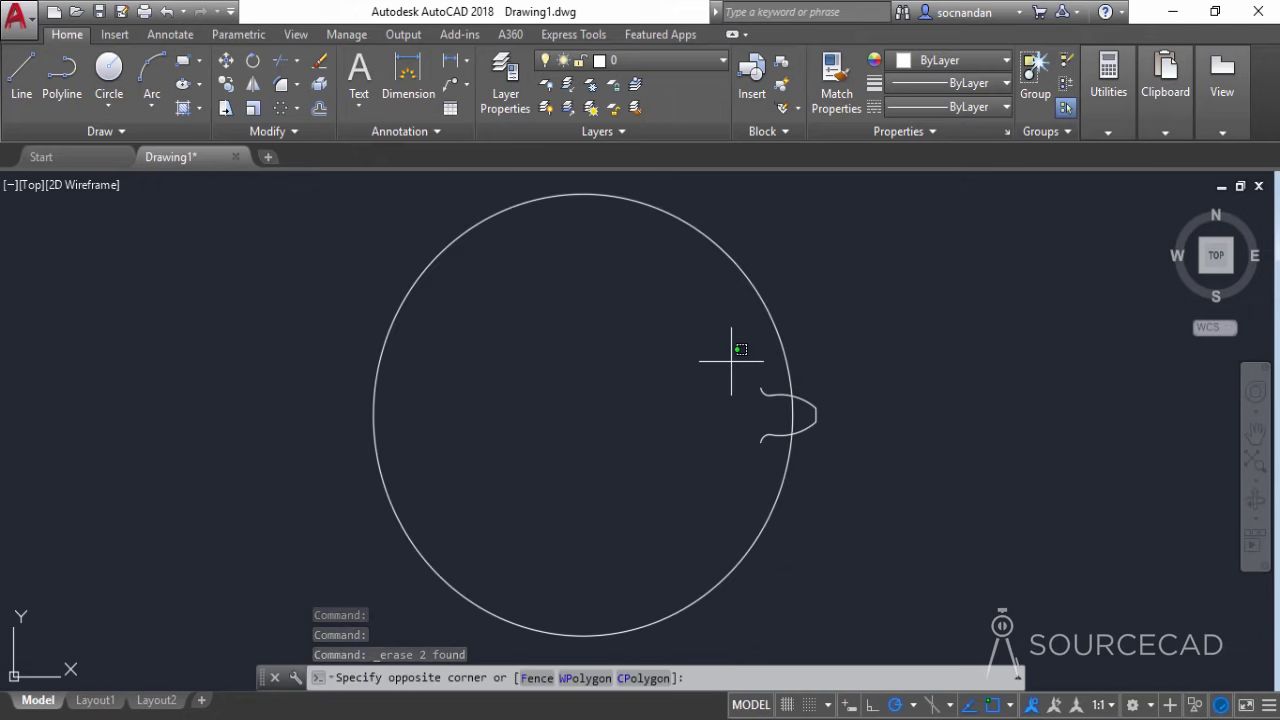
click(850, 468)
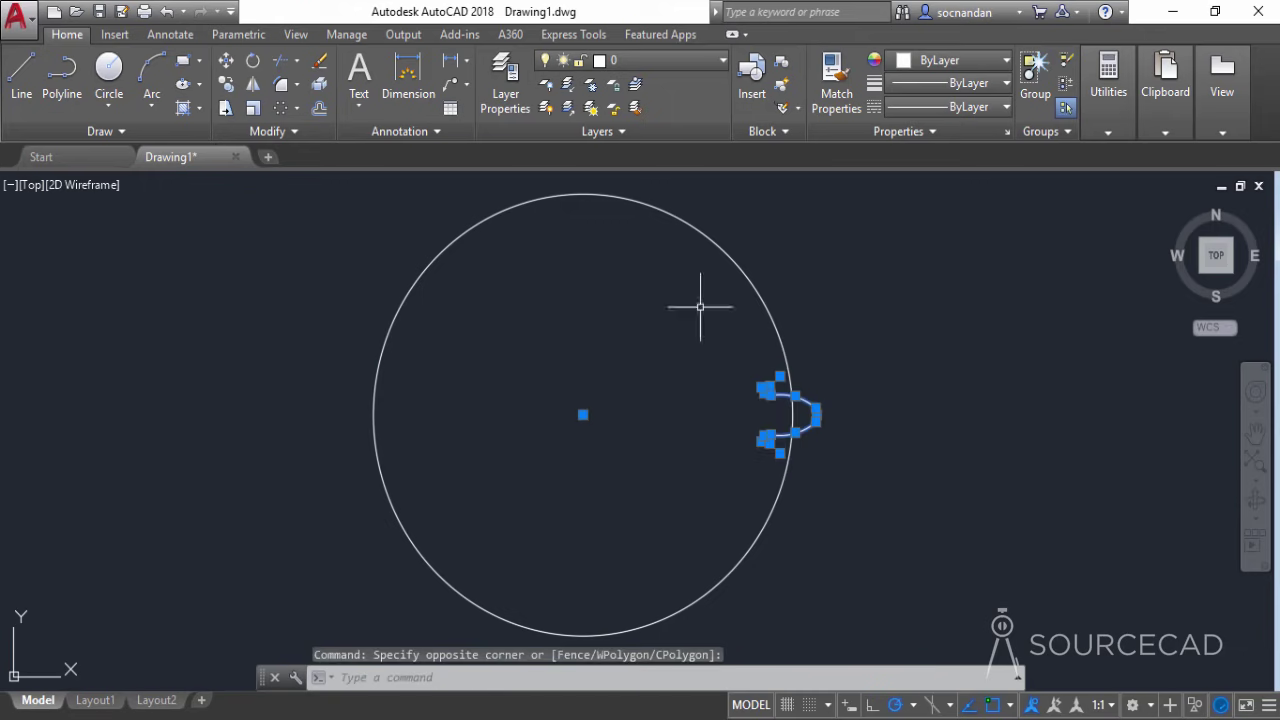
Polar-array the filleted tooth 18 times around the circle's centre.
click(281, 109)
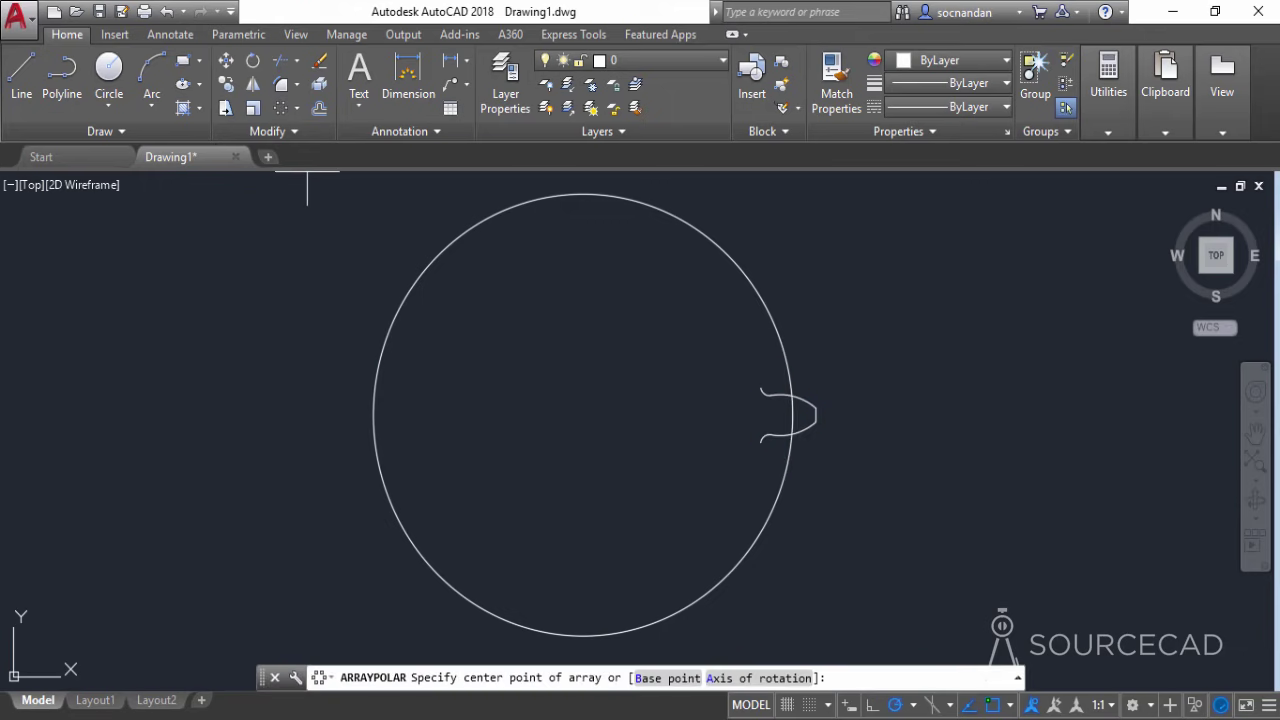
click(577, 418)
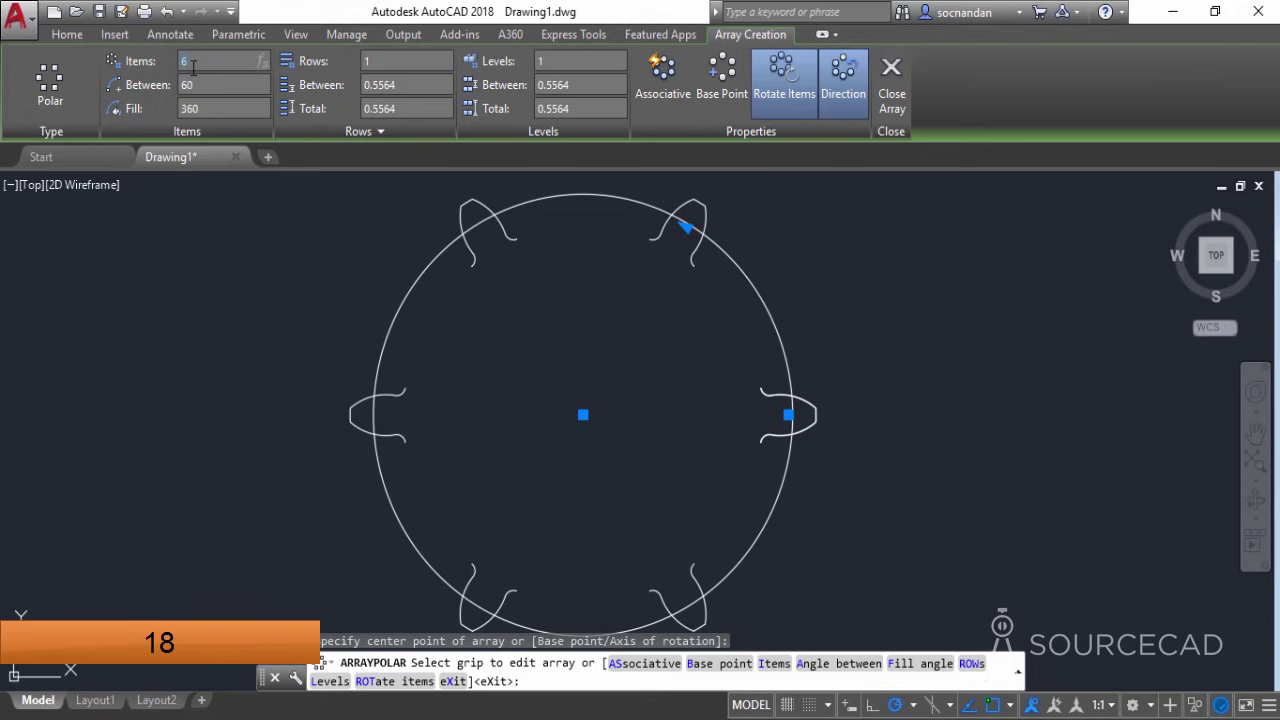
key(Return)
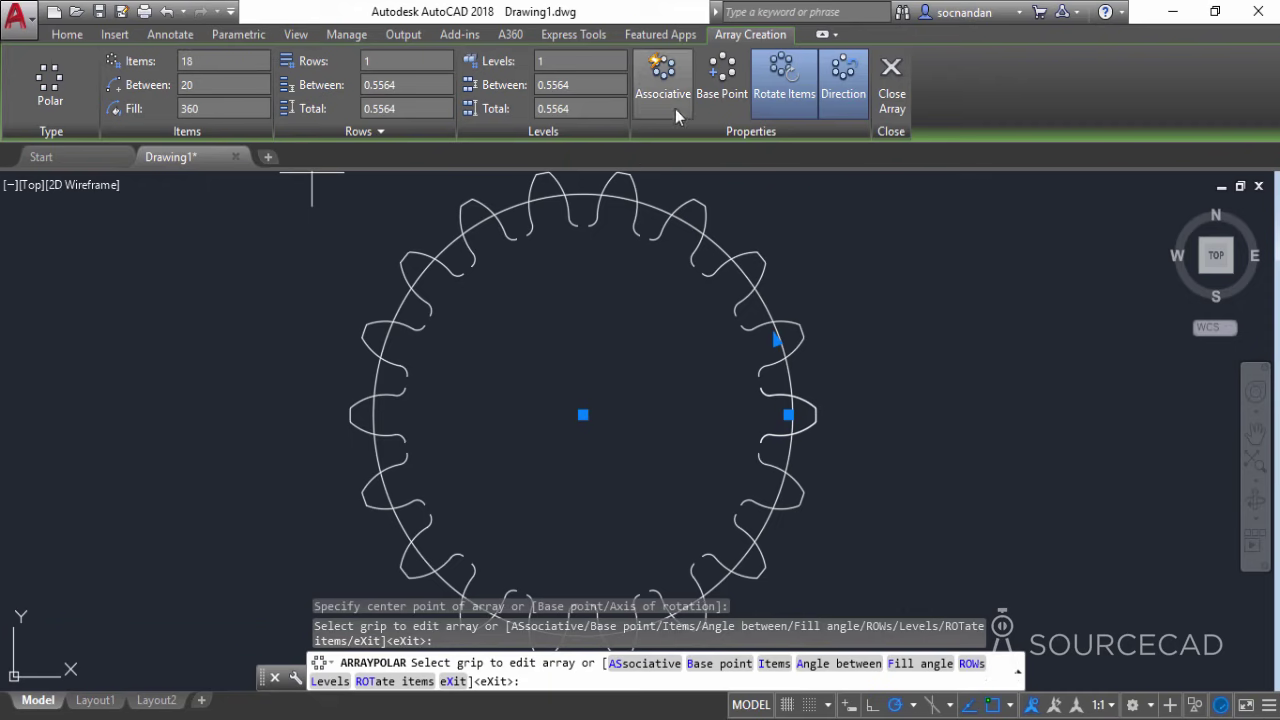
click(892, 100)
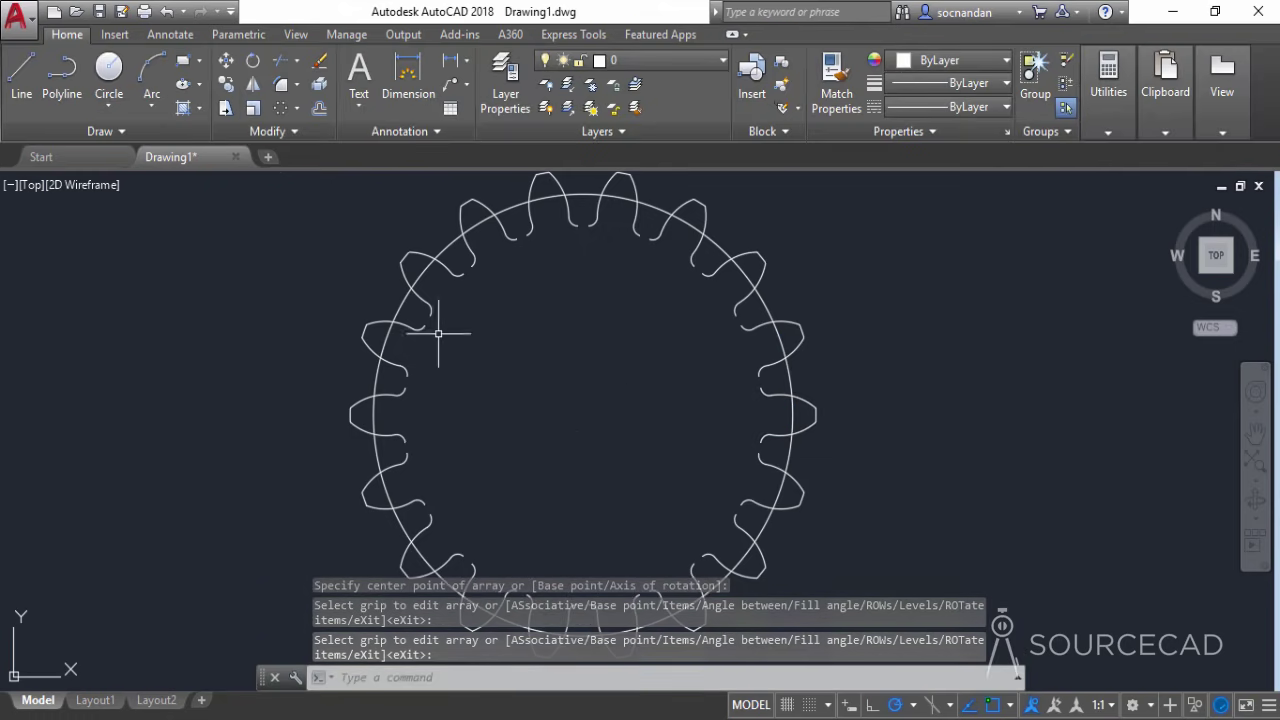
scroll(650, 238, up, 5)
Join the two adjacent root fillets with a tangent Blend Curves connection.
scroll(609, 280, down, 3)
scroll(600, 310, up, 3)
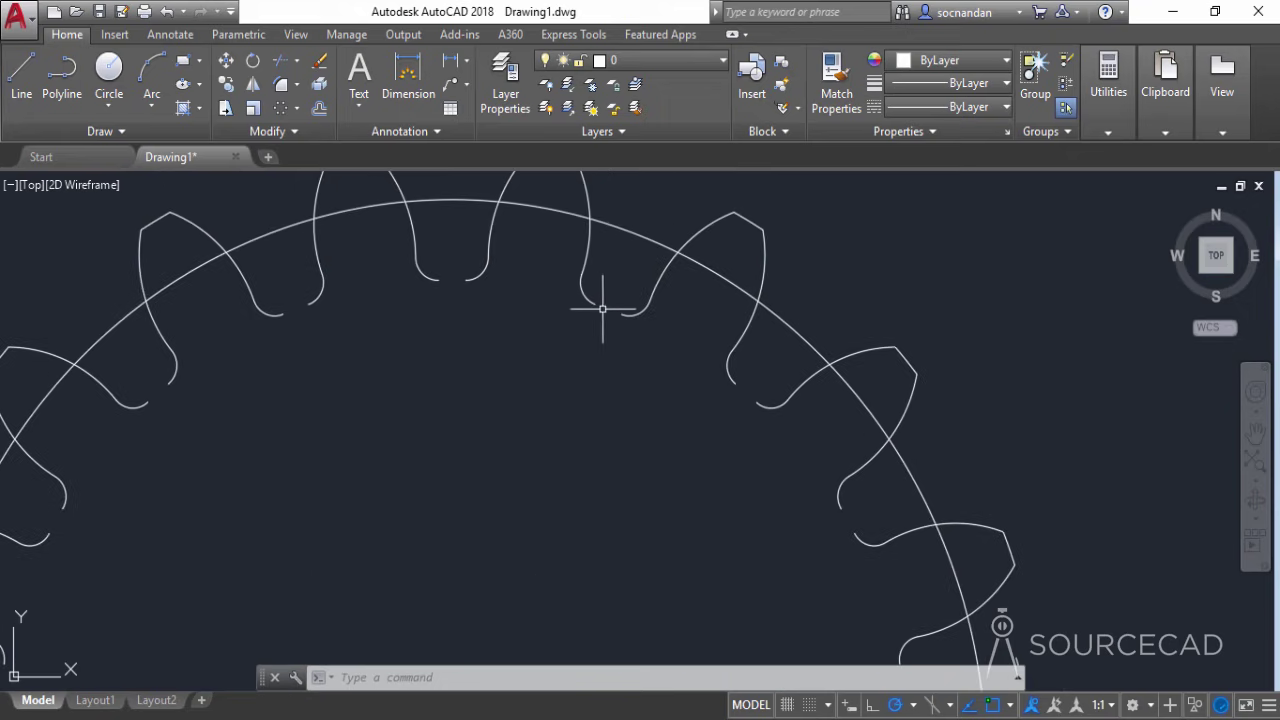
click(297, 84)
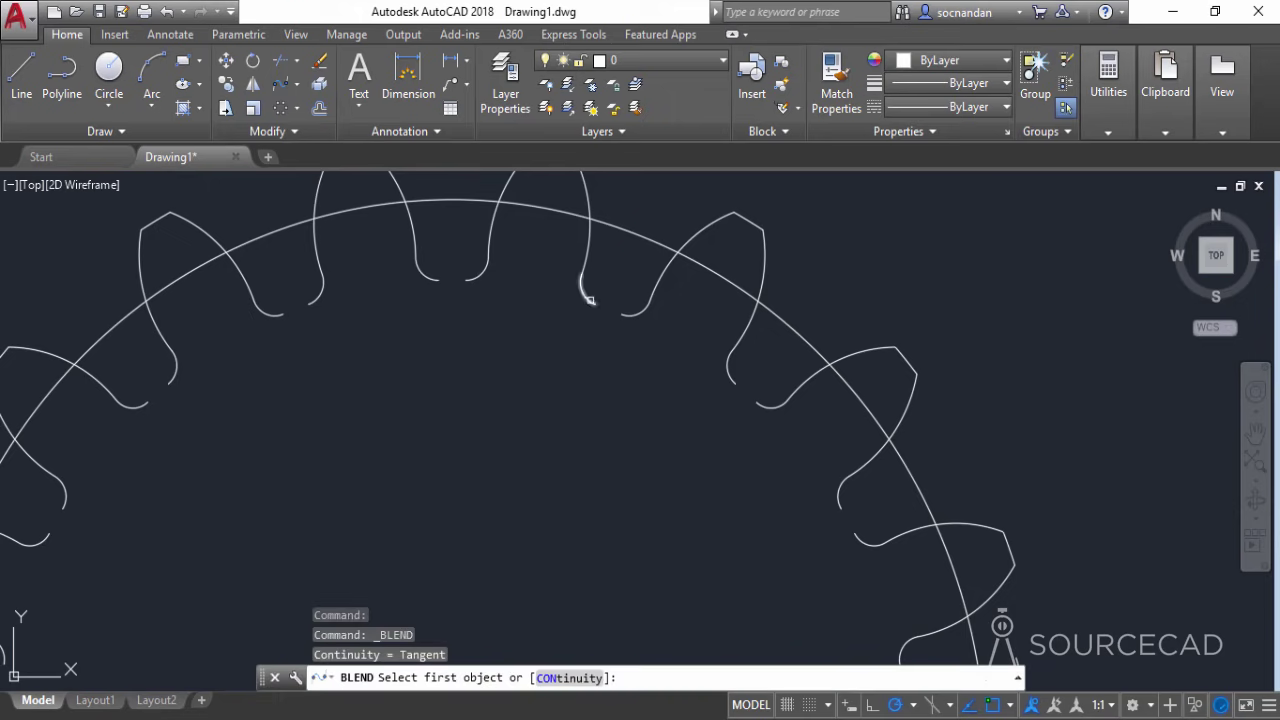
scroll(600, 325, up, 4)
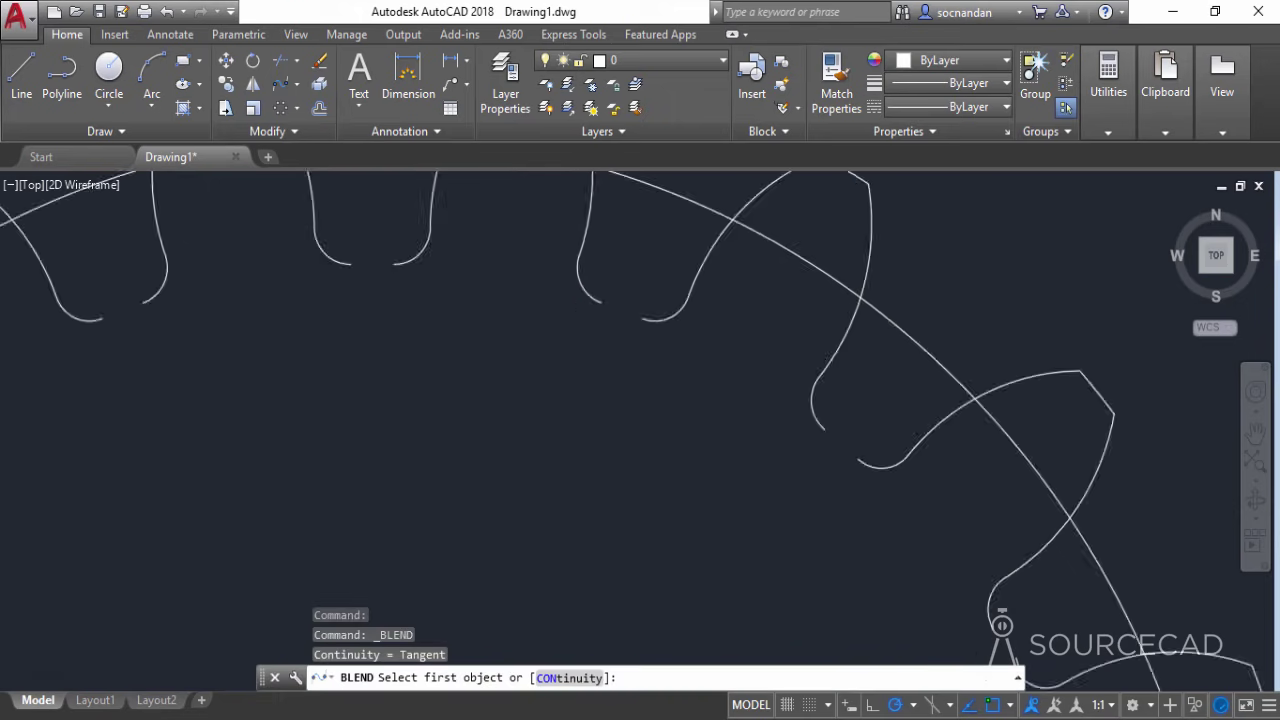
click(605, 298)
click(677, 328)
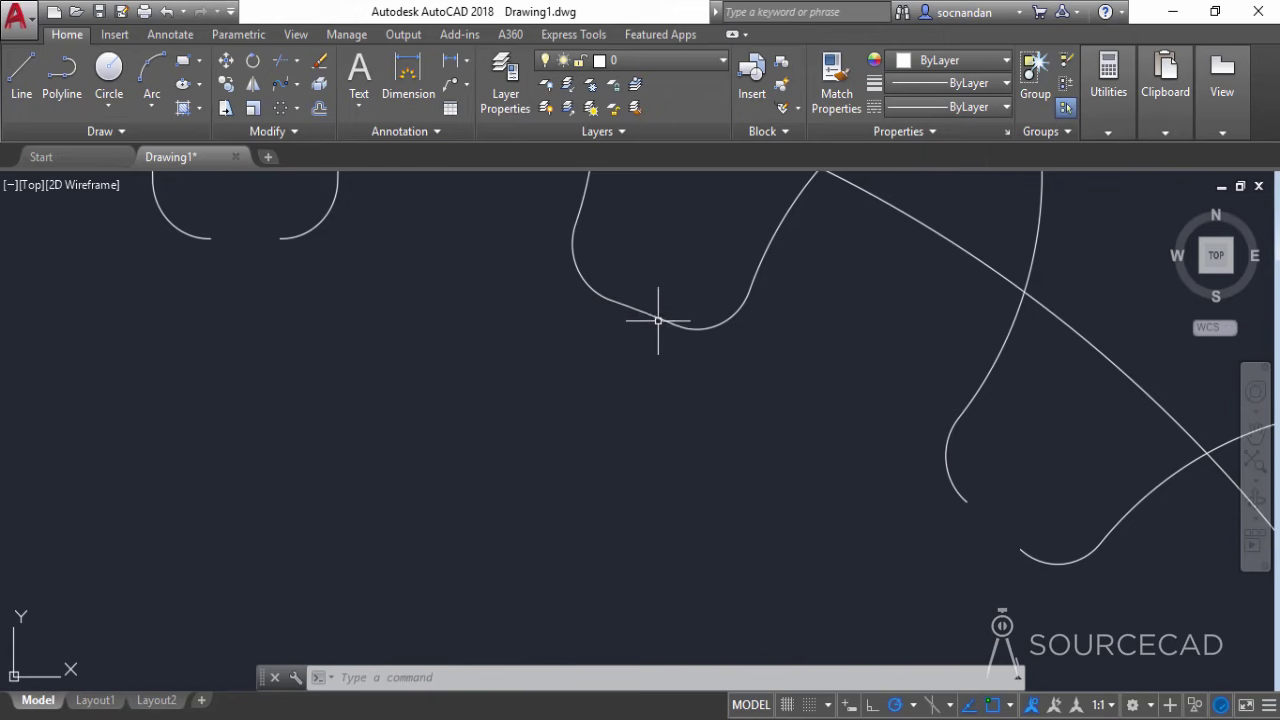
Convert the blend spline to a polyline at the default precision of 10.
double_click(656, 320)
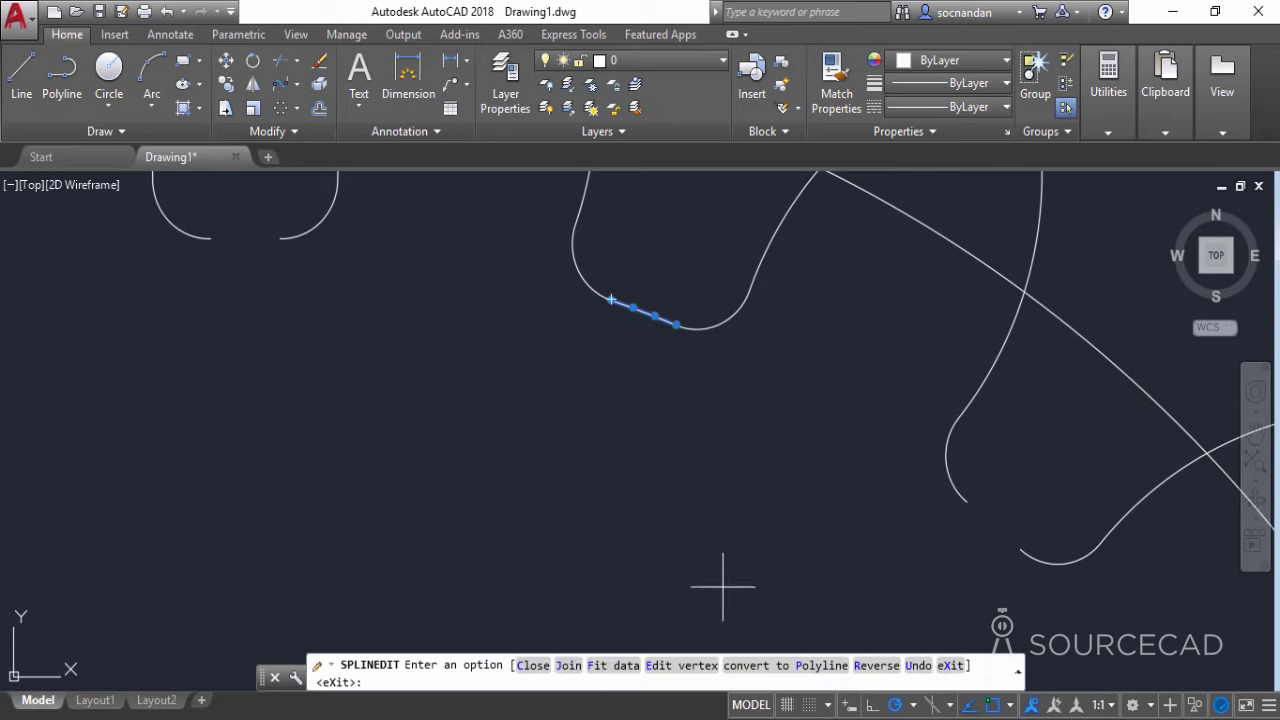
click(760, 666)
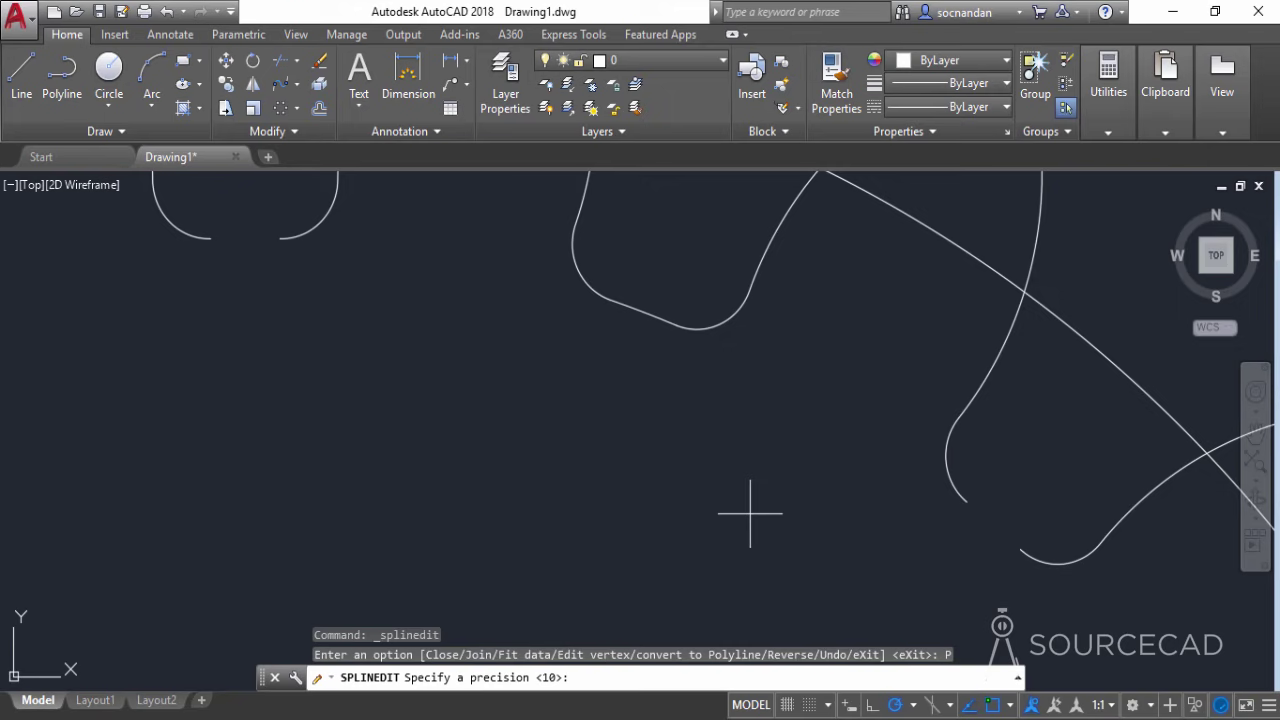
key(Return)
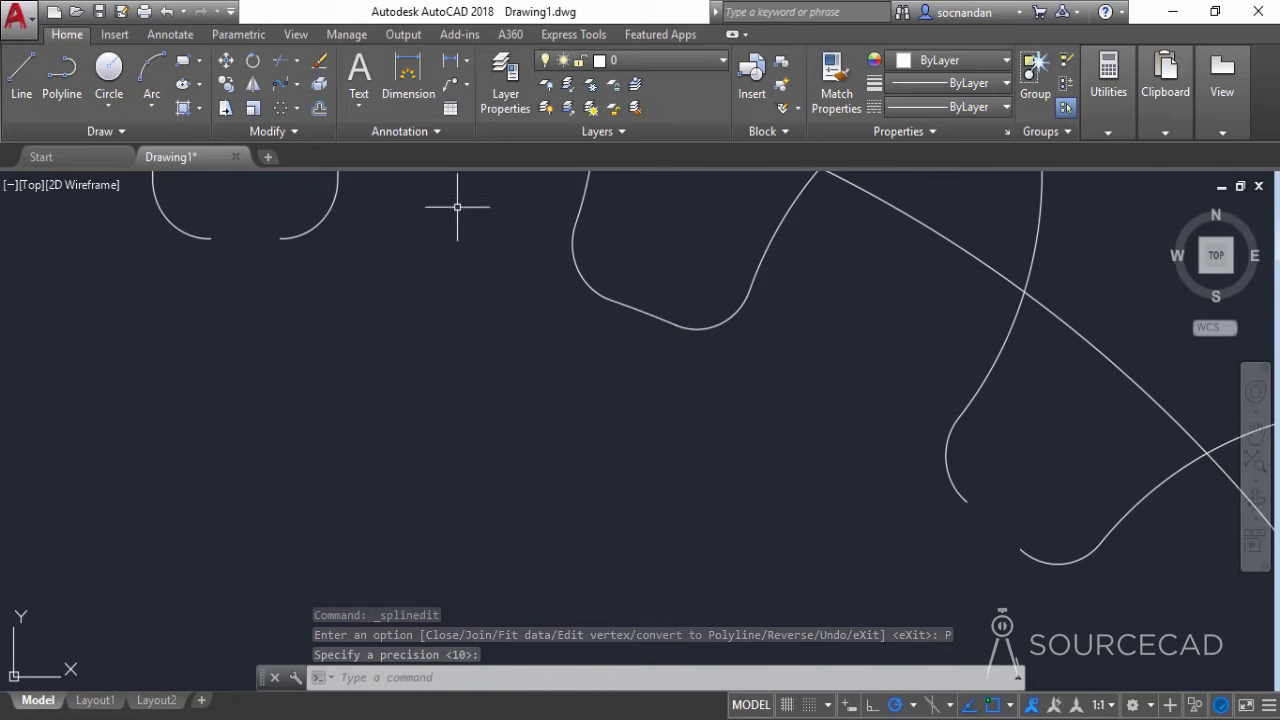
Polar-array the root-gap blend polyline 18 times around the gear centre.
click(283, 107)
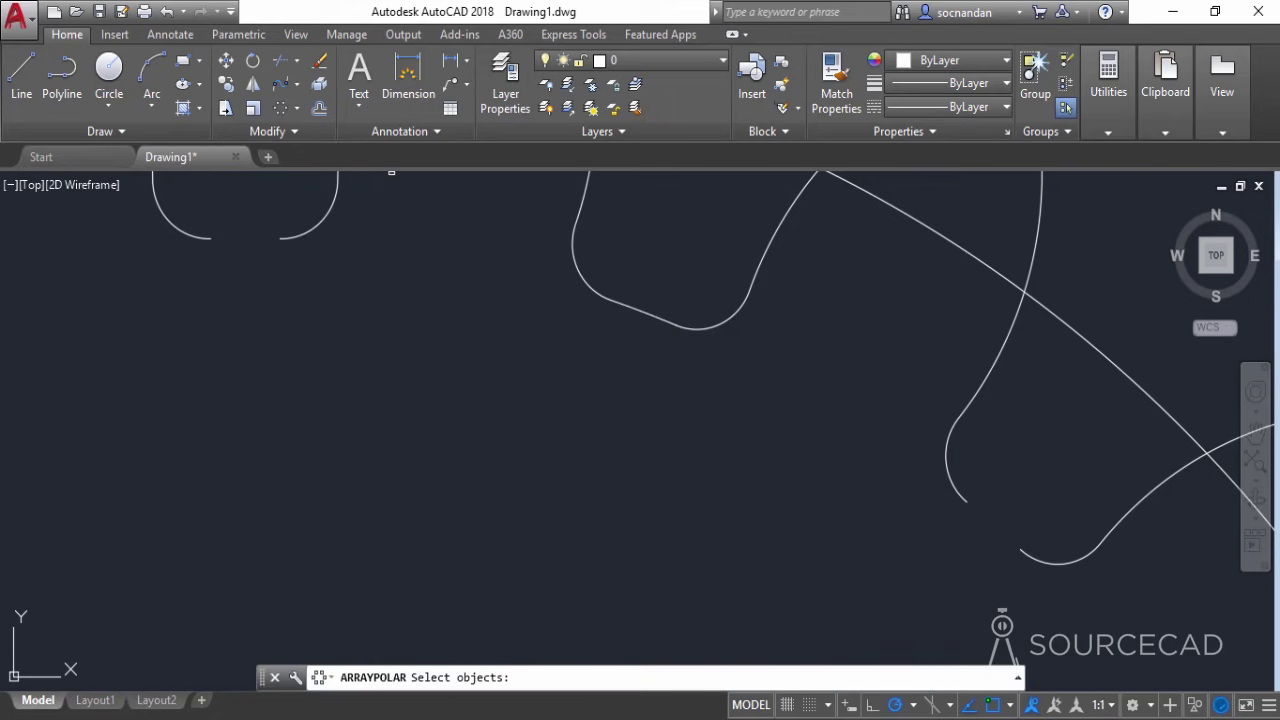
click(642, 309)
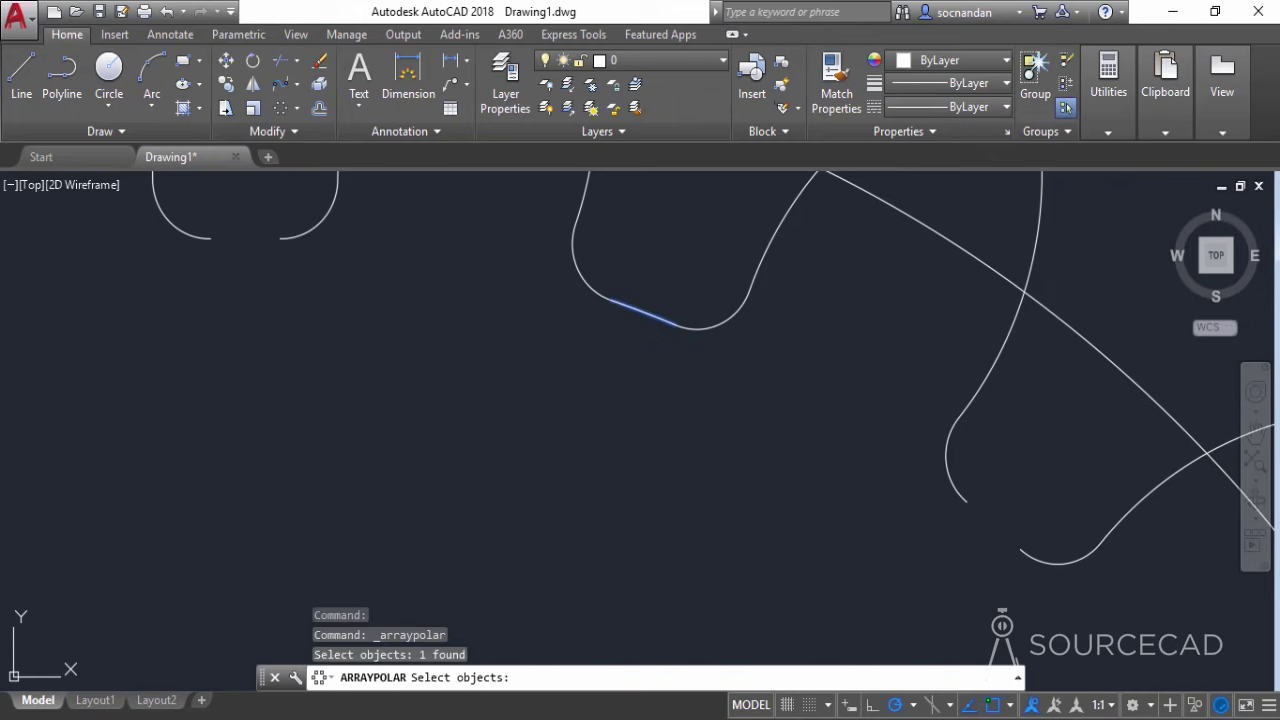
key(Return)
scroll(656, 300, down, 3)
middle_drag(617, 560, 563, 409)
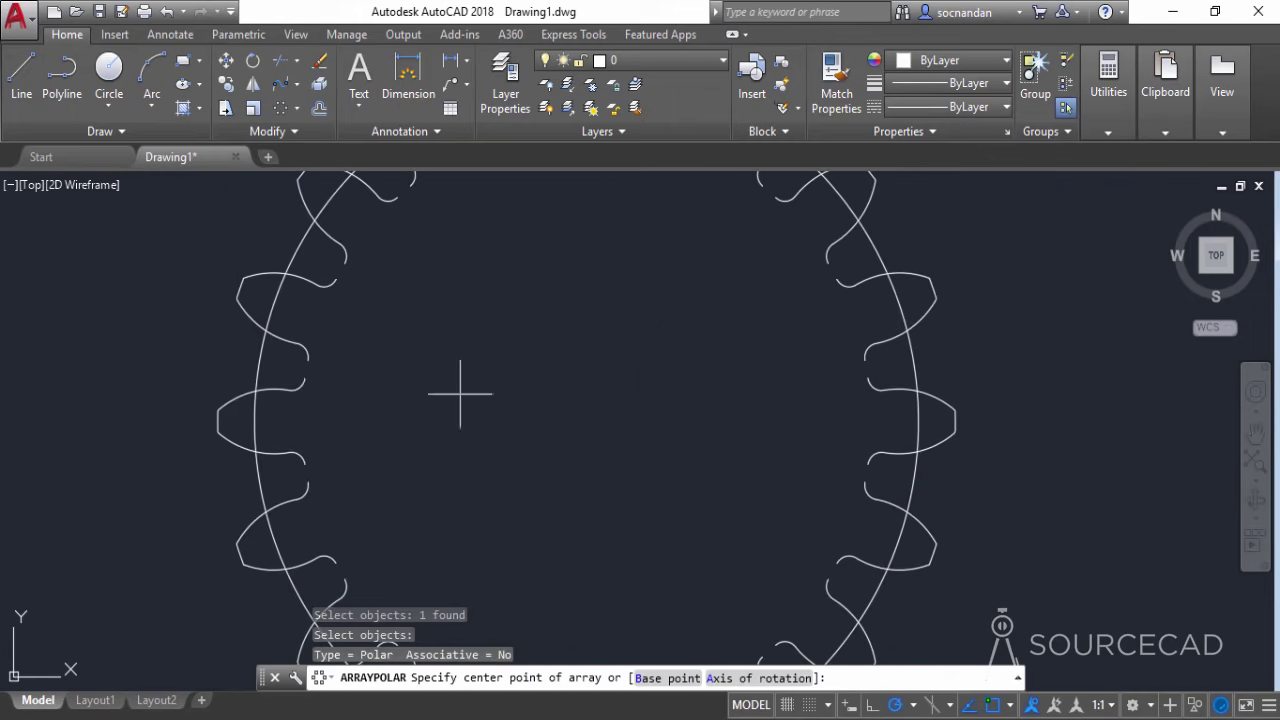
click(587, 420)
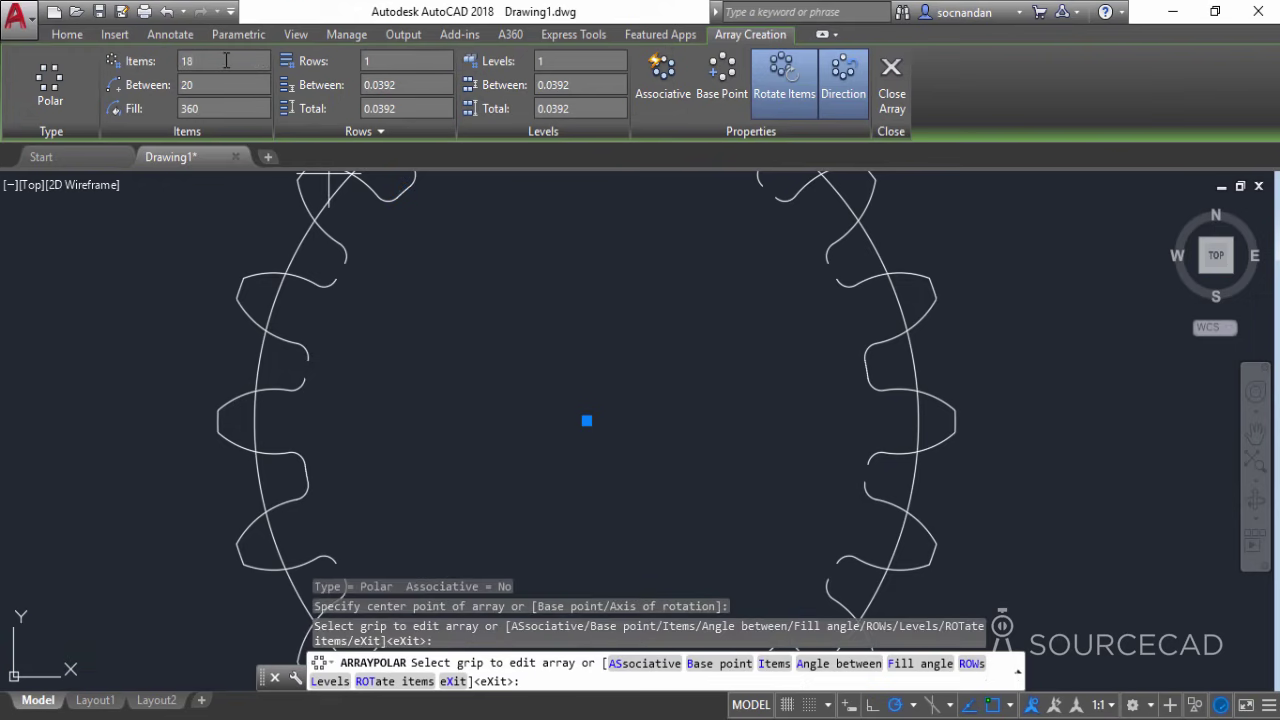
scroll(514, 339, down, 2)
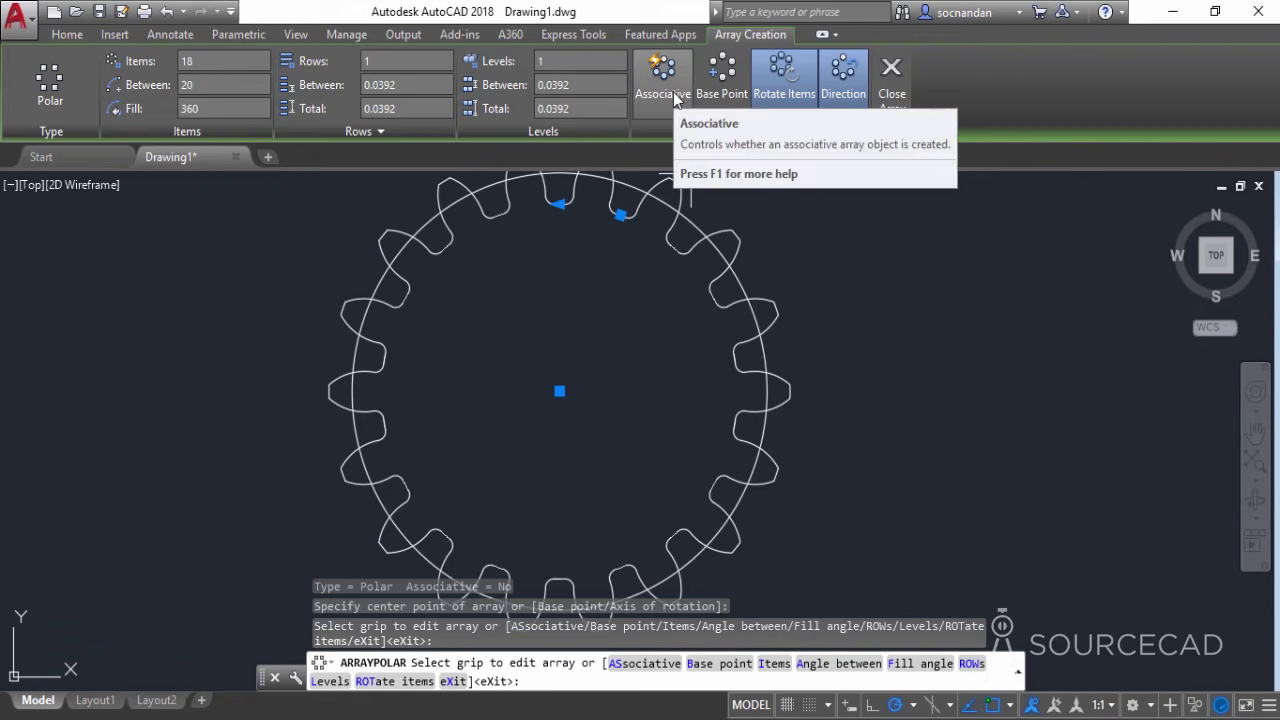
click(891, 88)
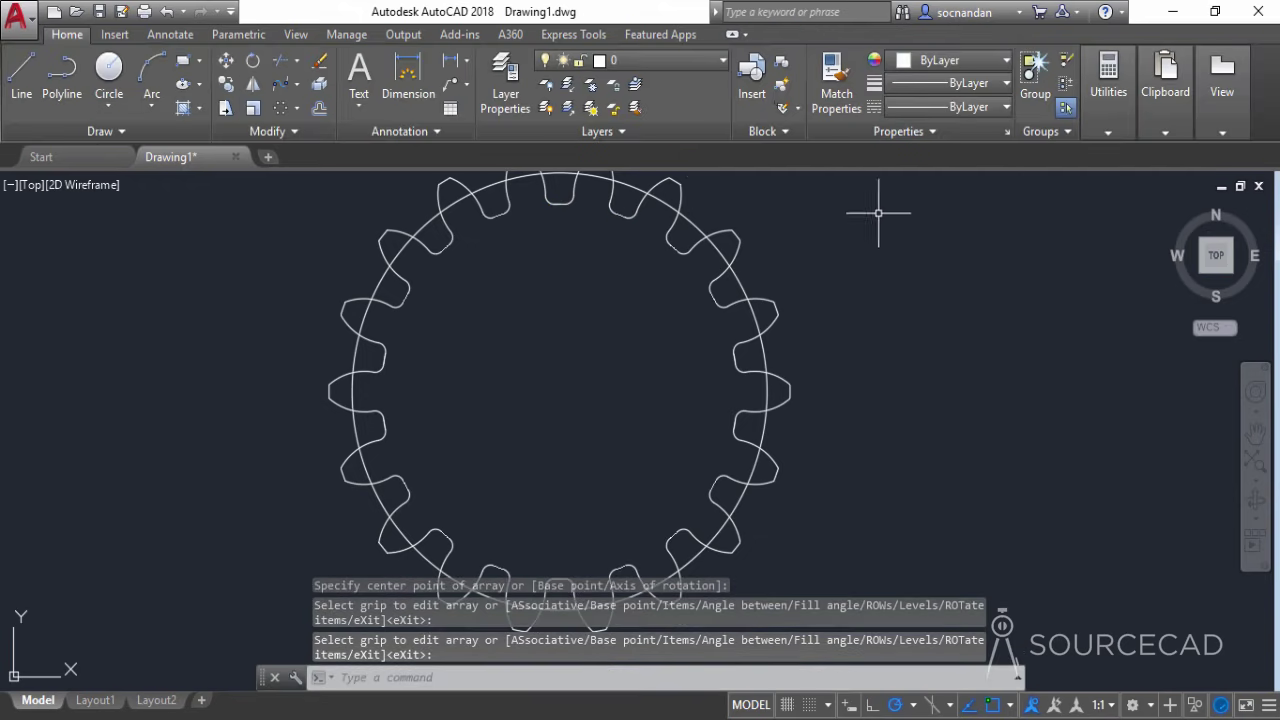
Draw a 0.5-diameter circle at the gear centre.
scroll(870, 241, down, 2)
middle_drag(870, 241, 806, 277)
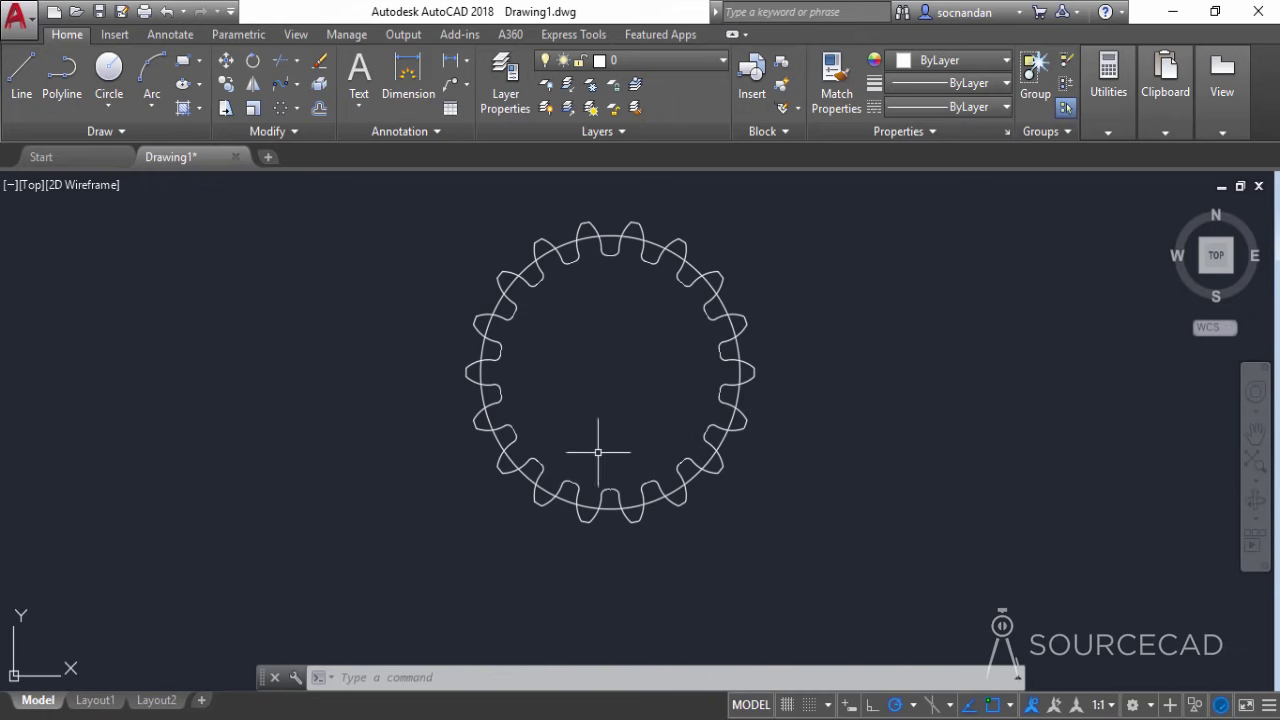
click(109, 74)
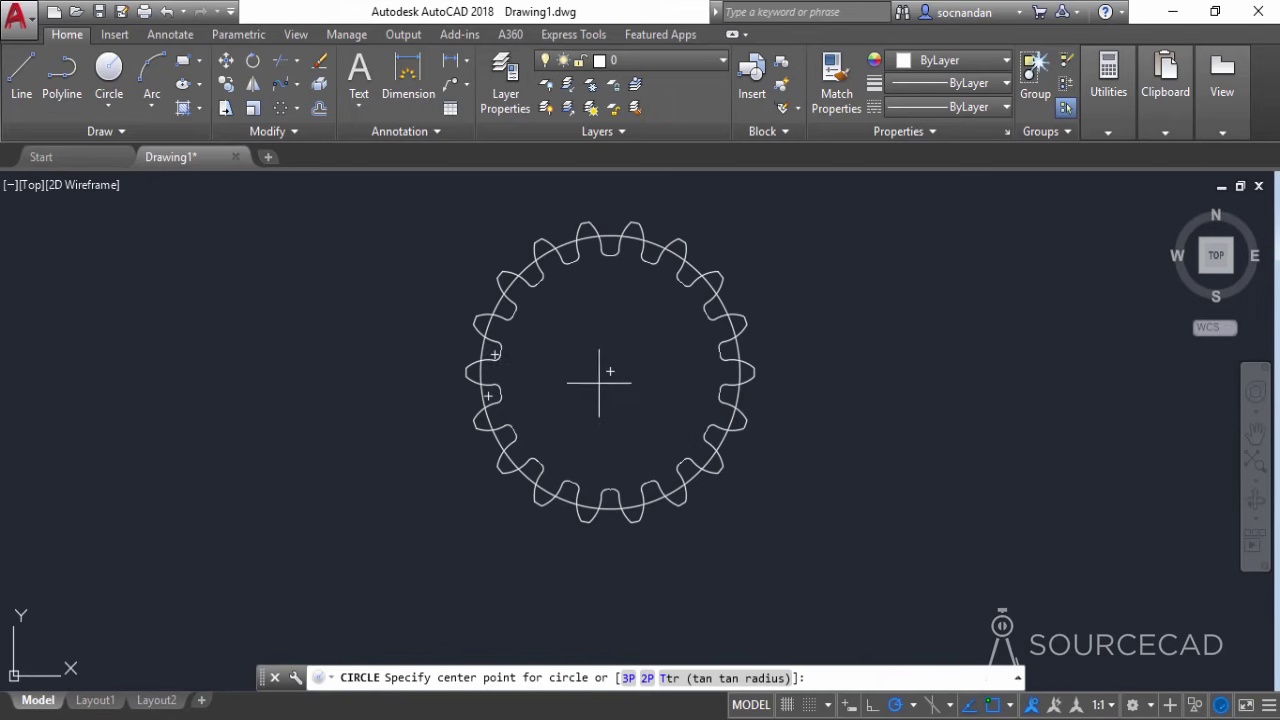
click(610, 372)
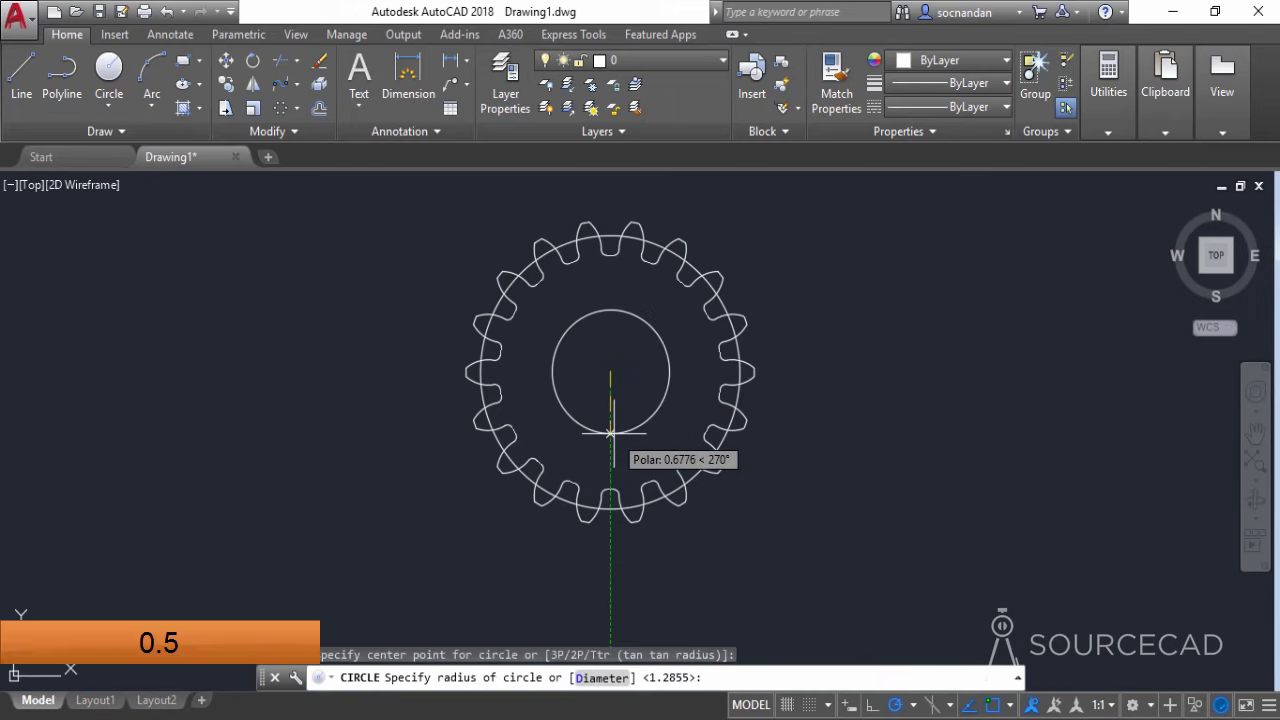
text(d)
key(Return)
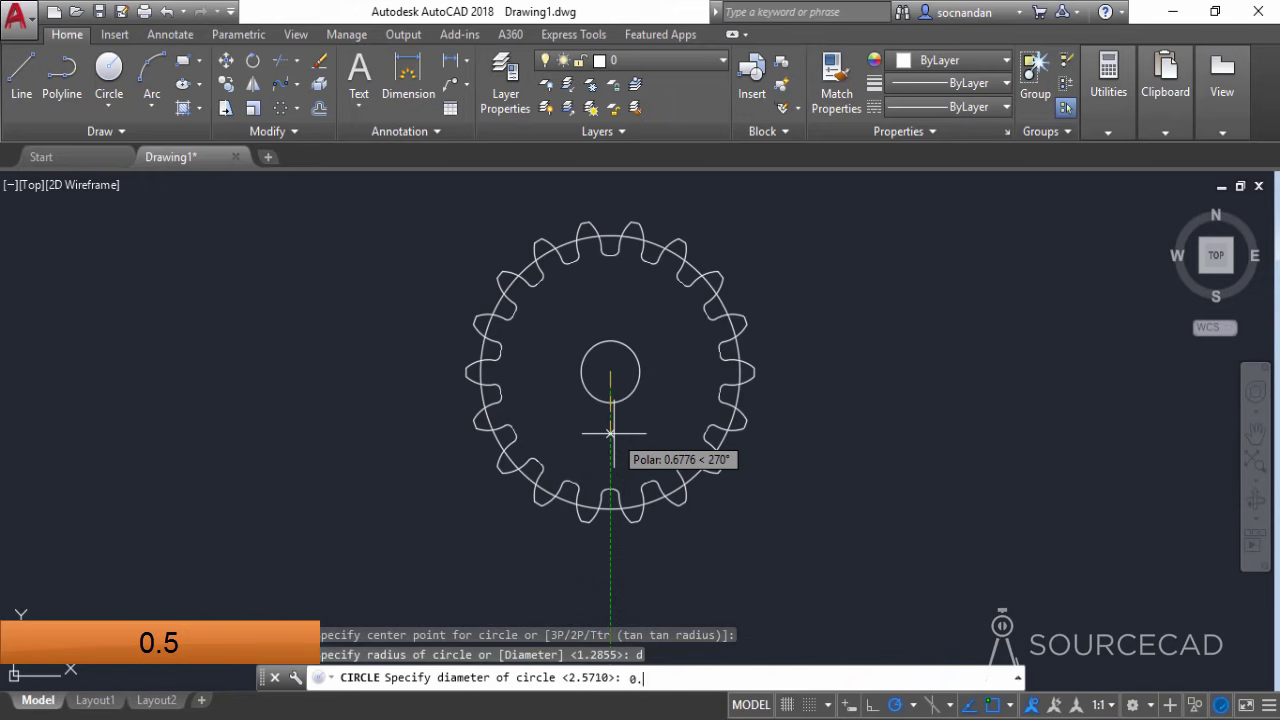
key(Return)
key(Return)
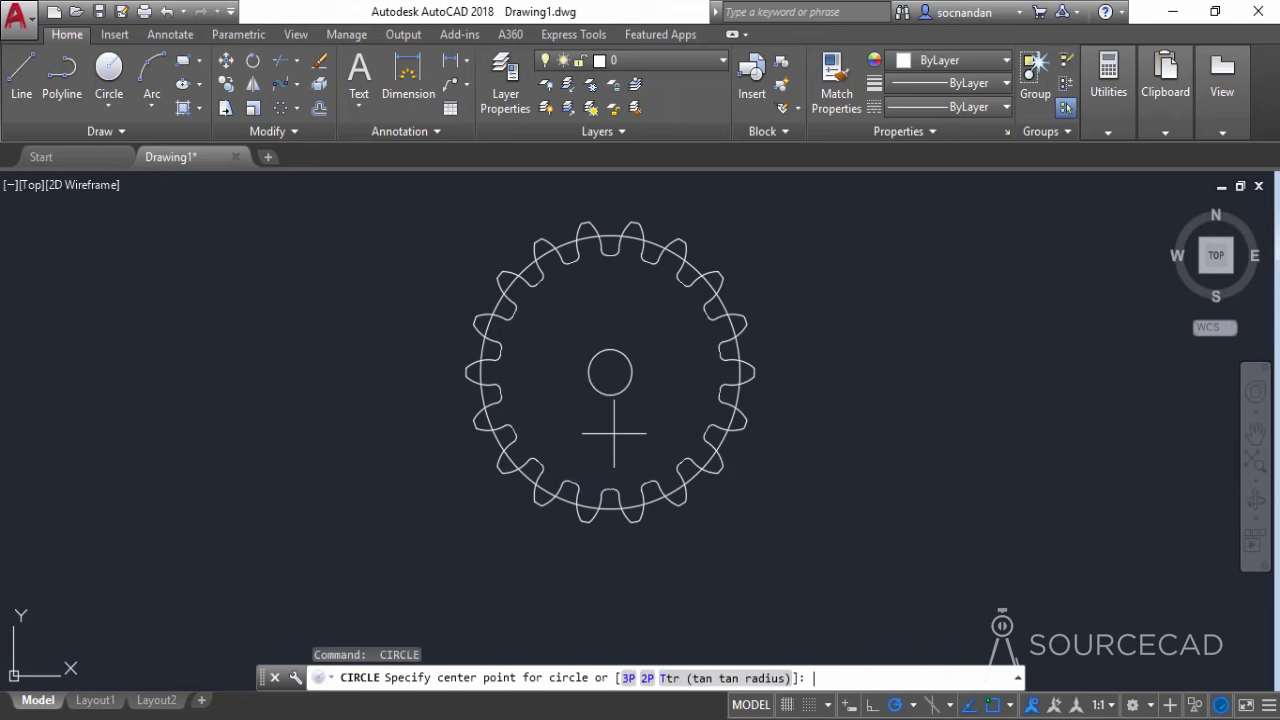
Add concentric circles of radius 0.5 and radius 1 at the same centre.
click(610, 373)
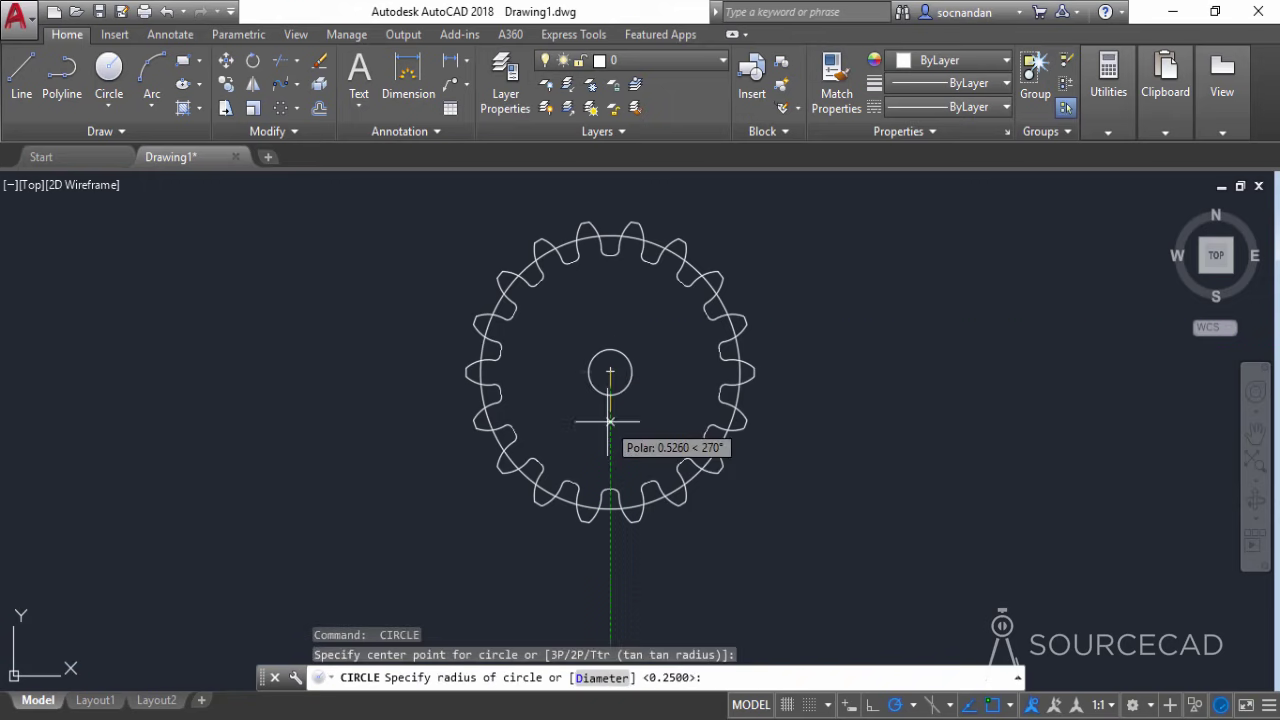
text(0)
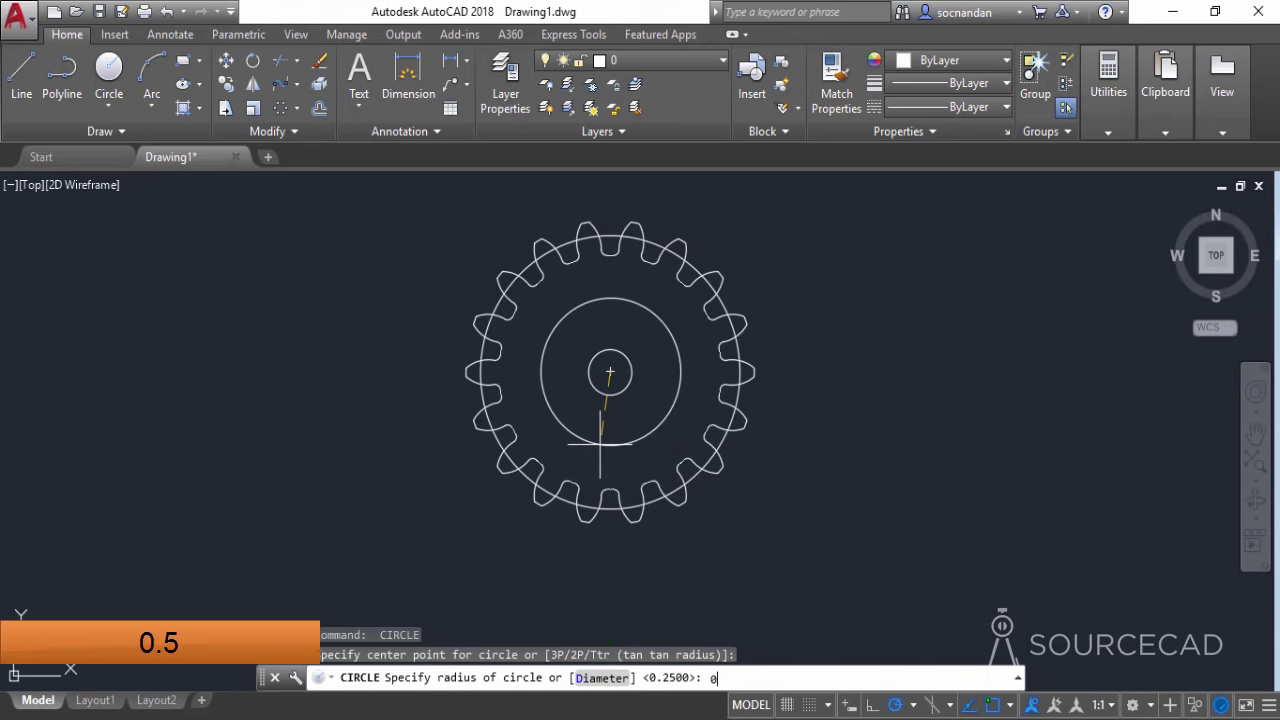
key(Return)
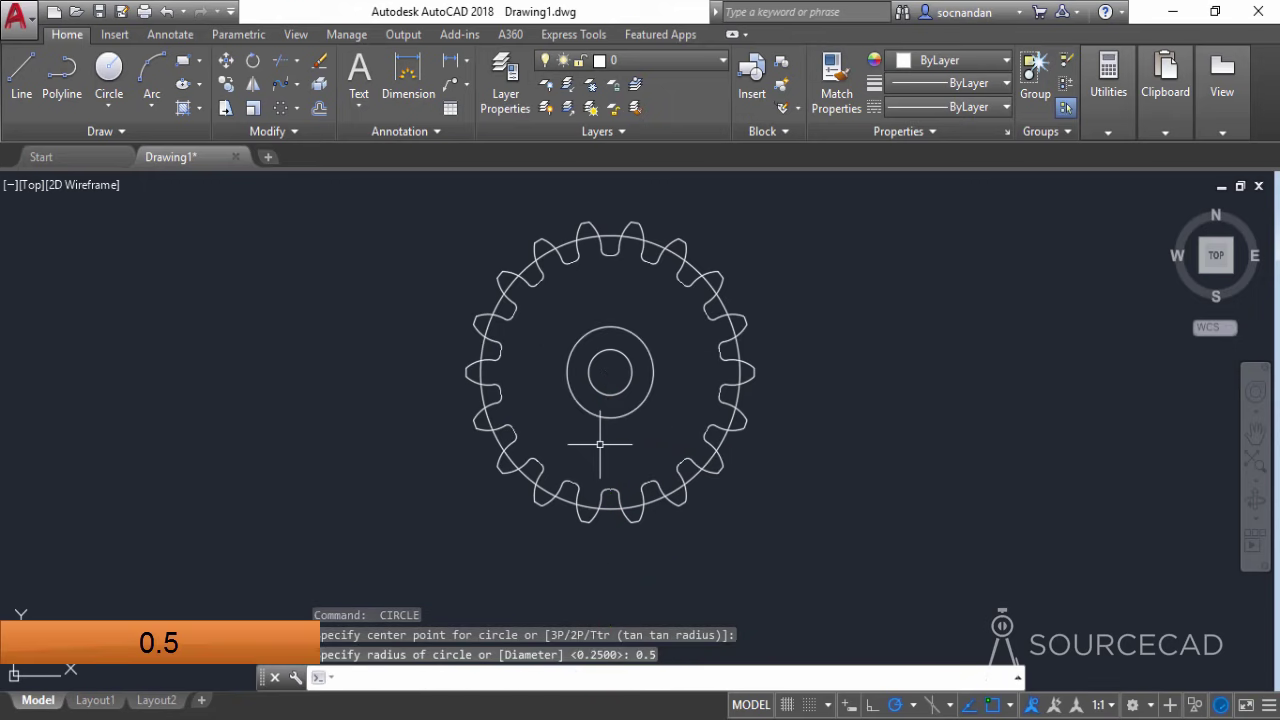
key(Return)
click(610, 372)
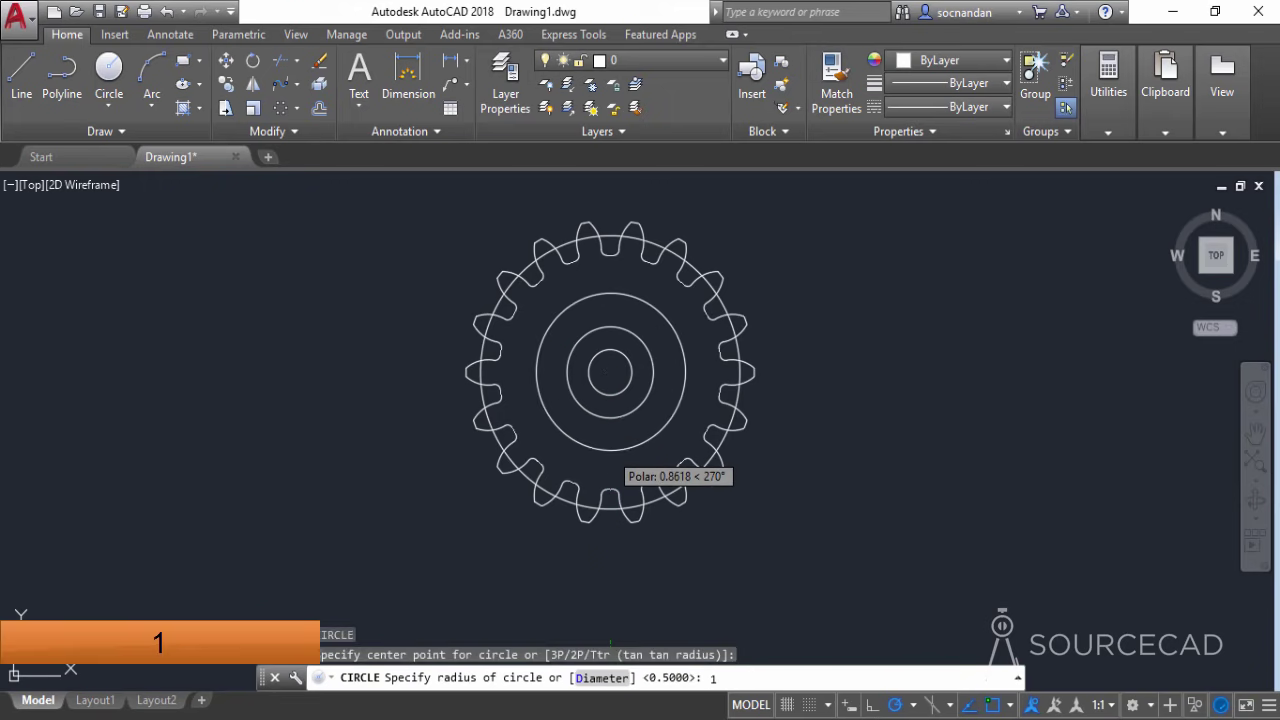
text(1)
key(Return)
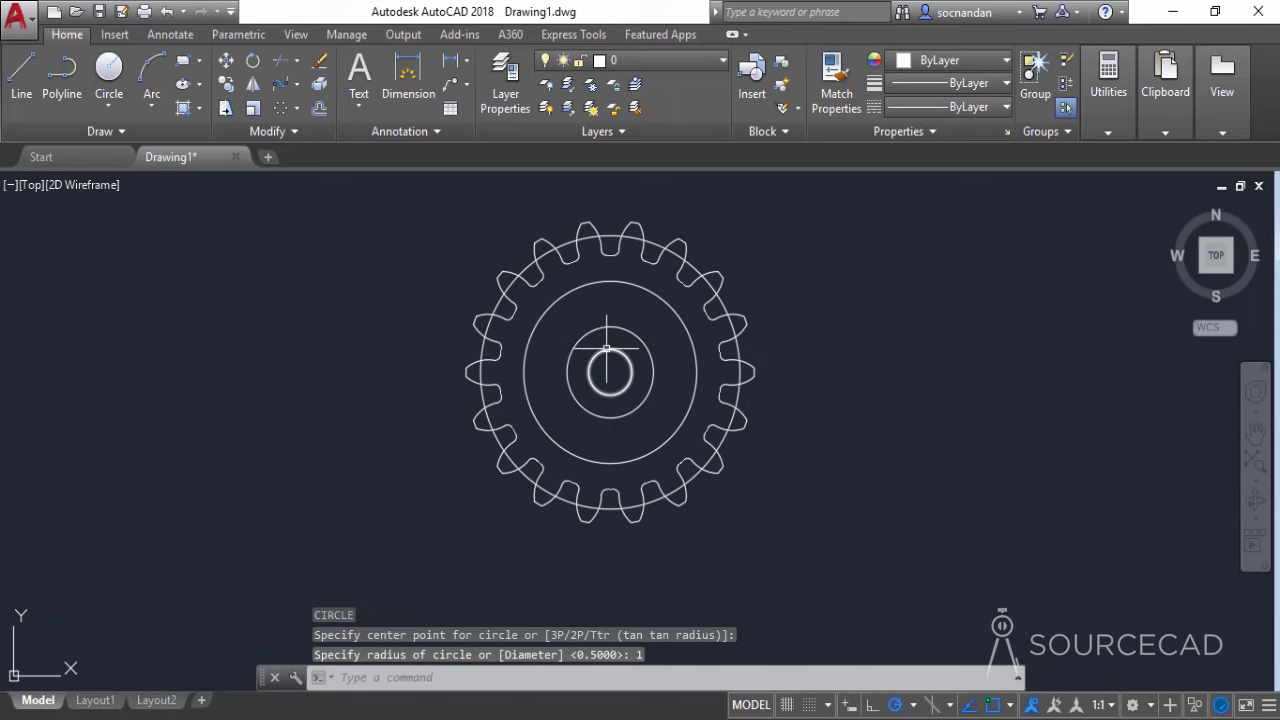
Draw a 0.12 by 0.06 rectangle beside the gear.
click(184, 62)
scroll(612, 312, up, 2)
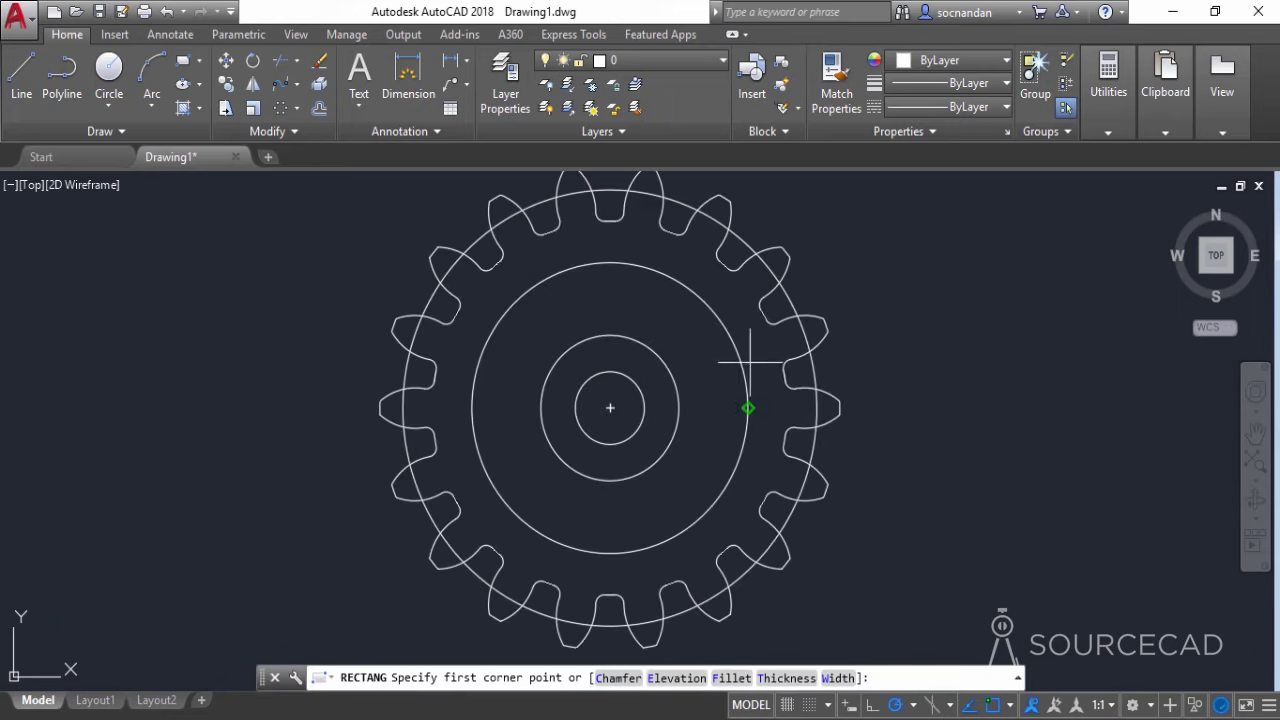
click(907, 358)
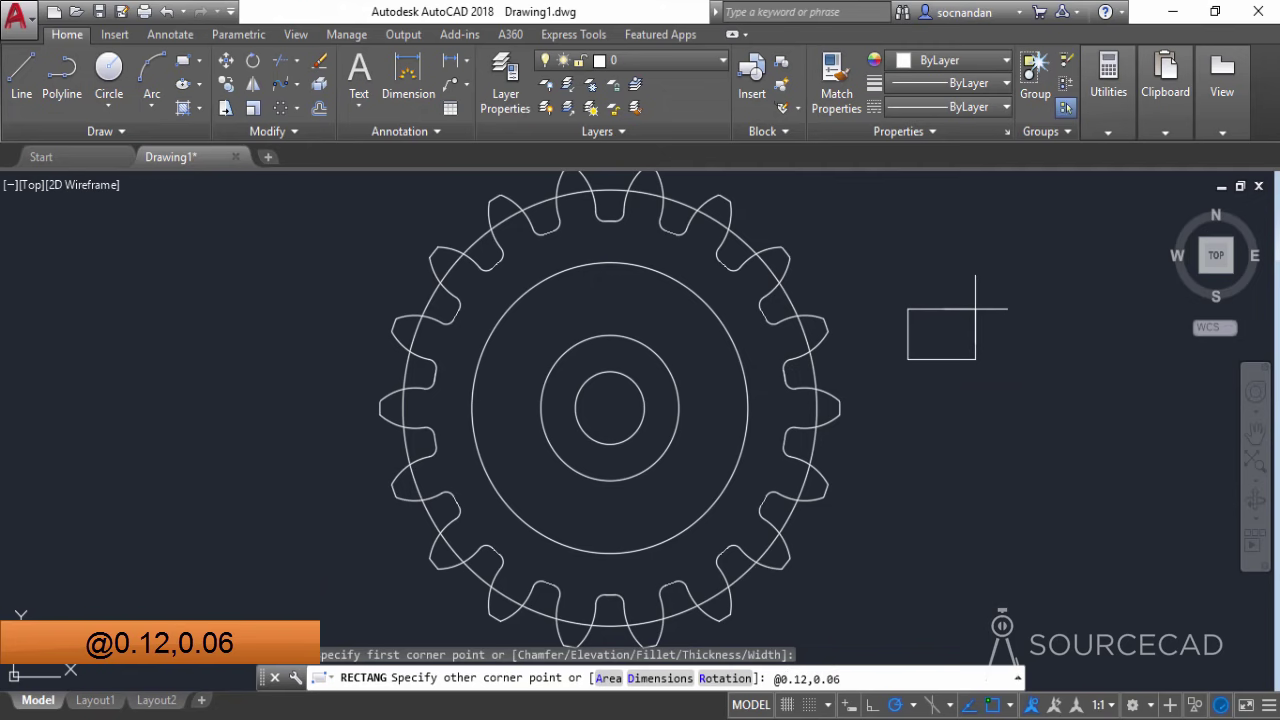
text(@0.12,0.06)
key(Return)
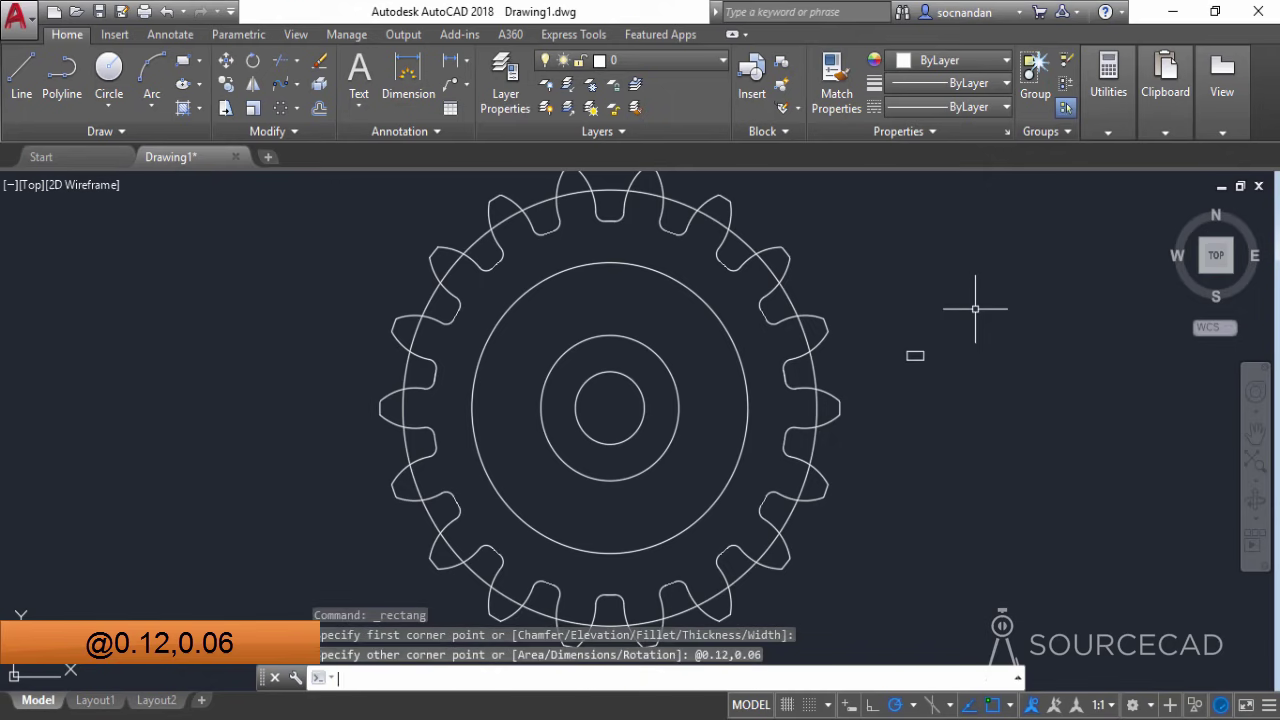
Move the rectangle onto the top of the bore circle.
click(908, 336)
click(980, 380)
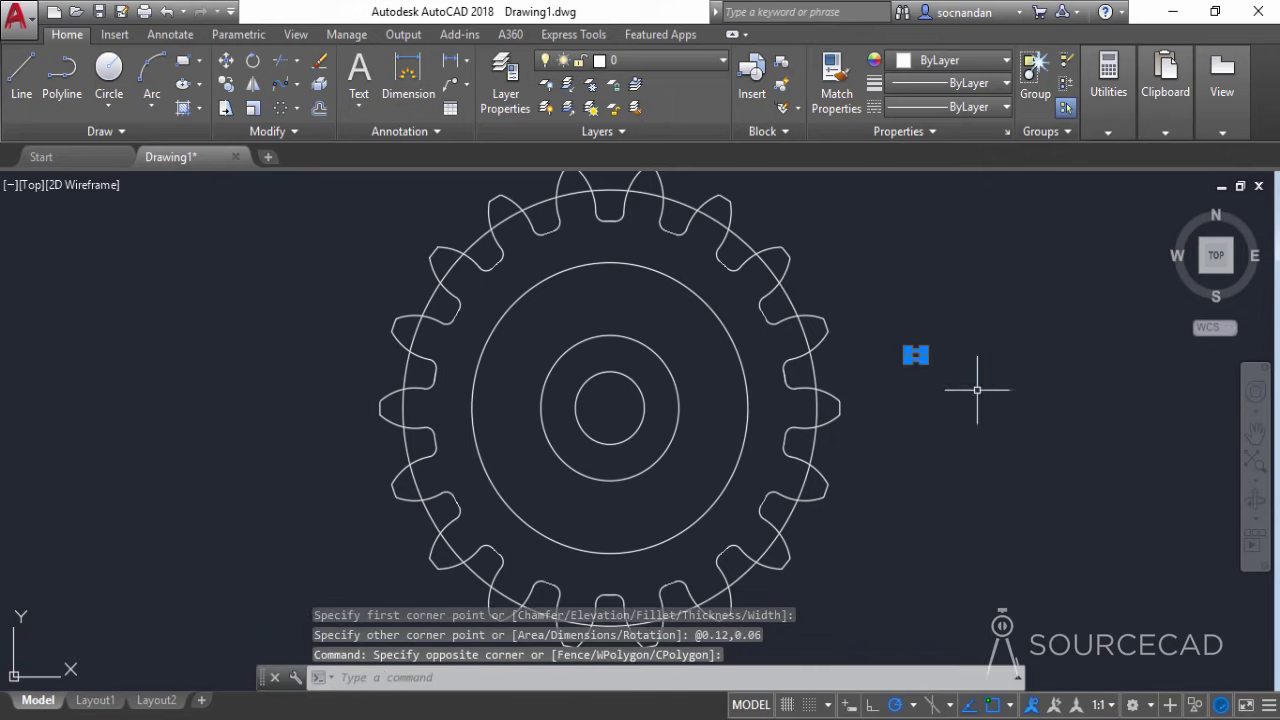
click(226, 62)
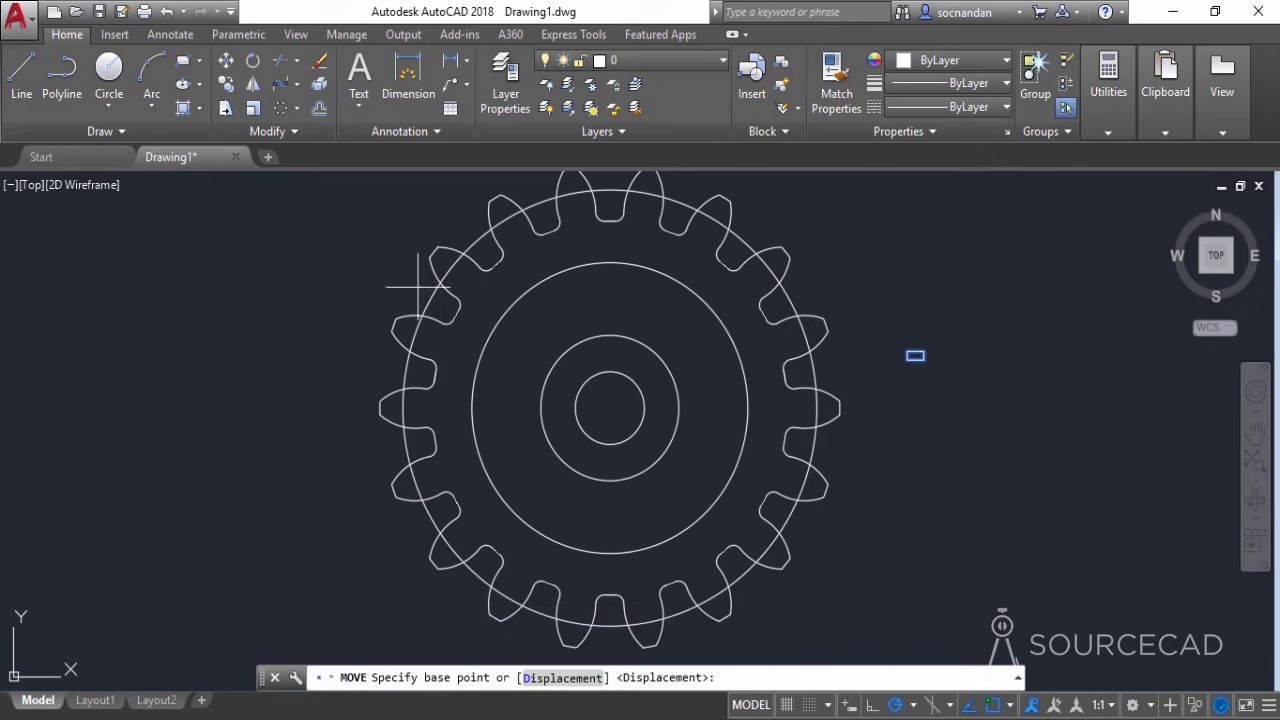
click(915, 357)
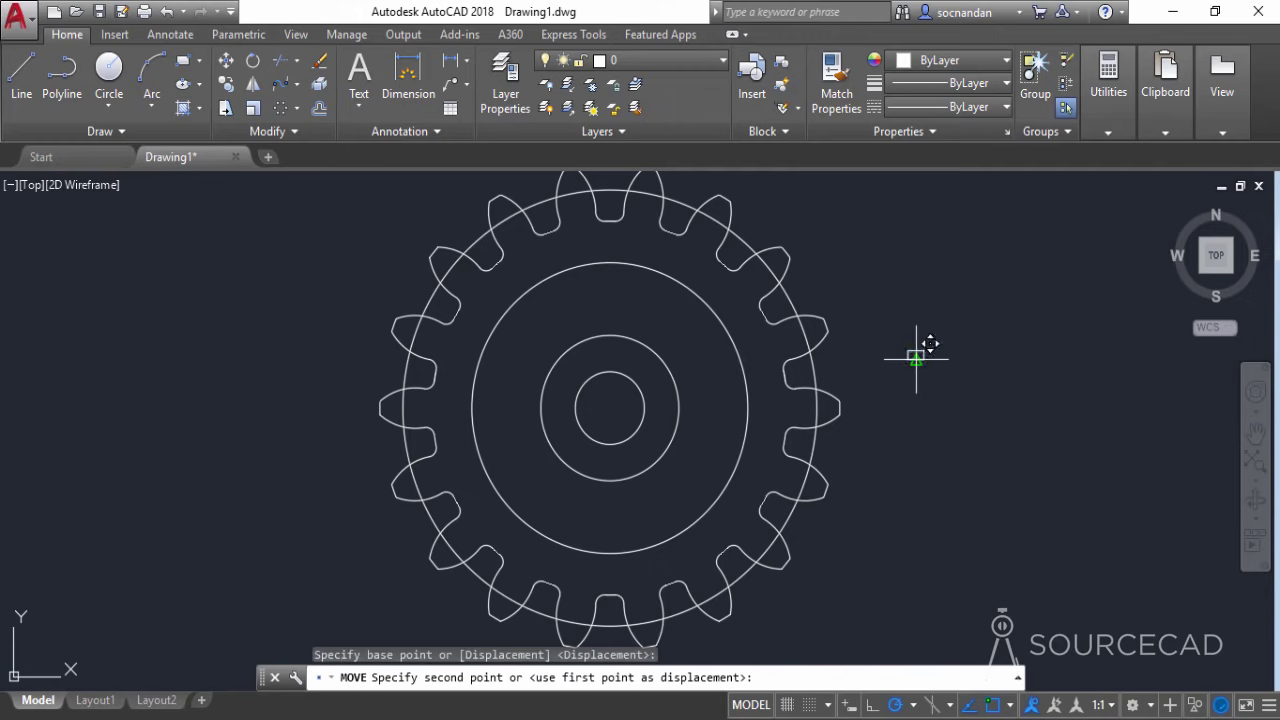
click(610, 368)
scroll(611, 380, up, 5)
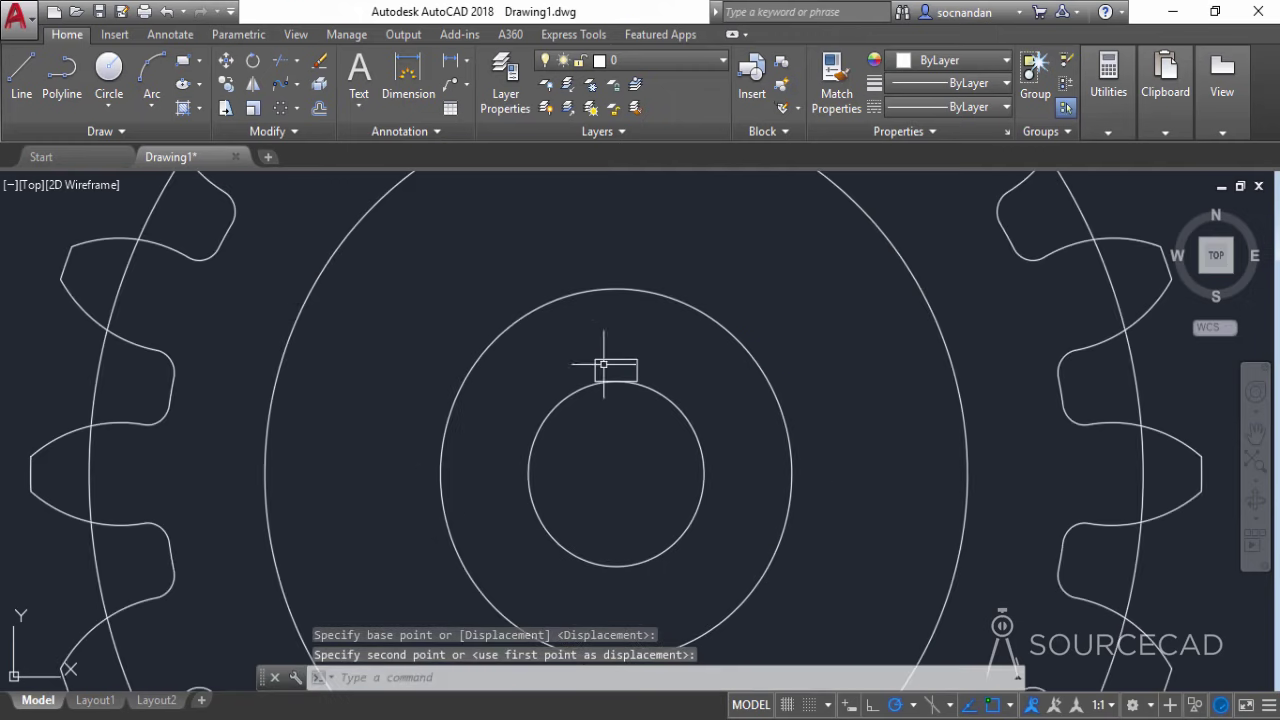
Reposition the rectangle by its lower-left corner so it straddles the bore circle.
drag(589, 379, 490, 338)
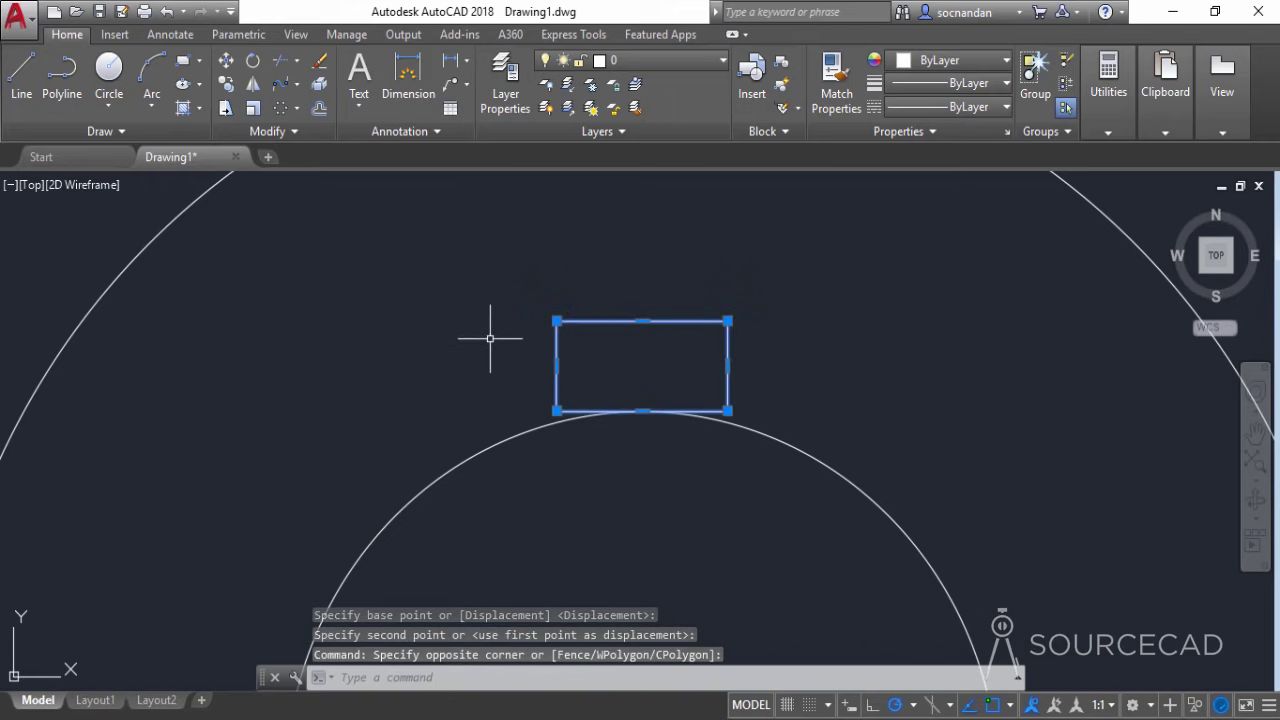
click(230, 62)
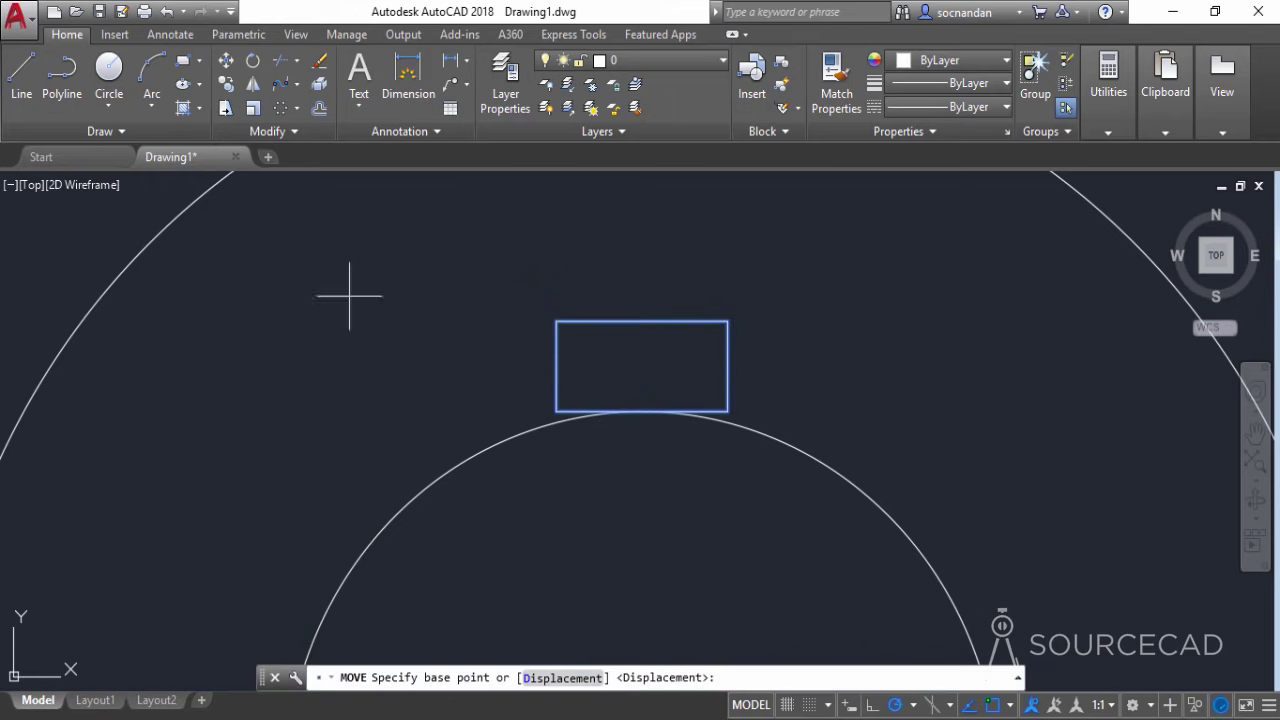
click(557, 410)
scroll(557, 410, up, 6)
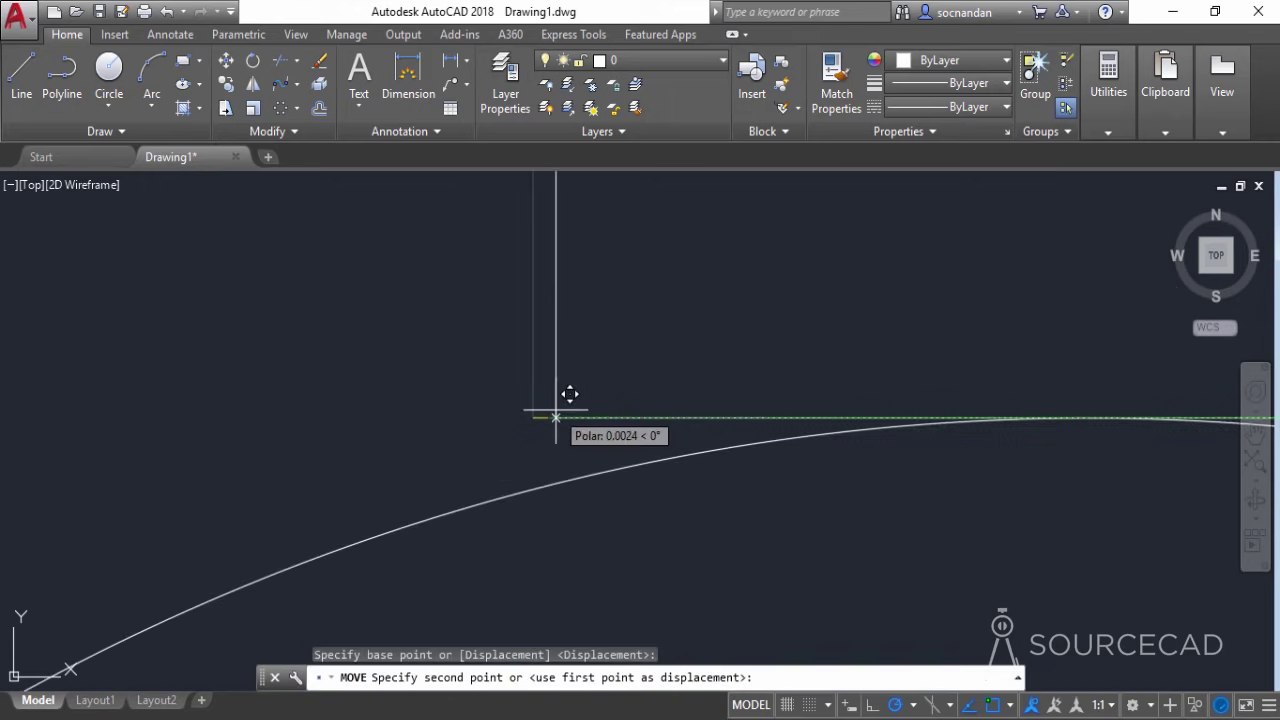
click(533, 489)
scroll(750, 530, down, 4)
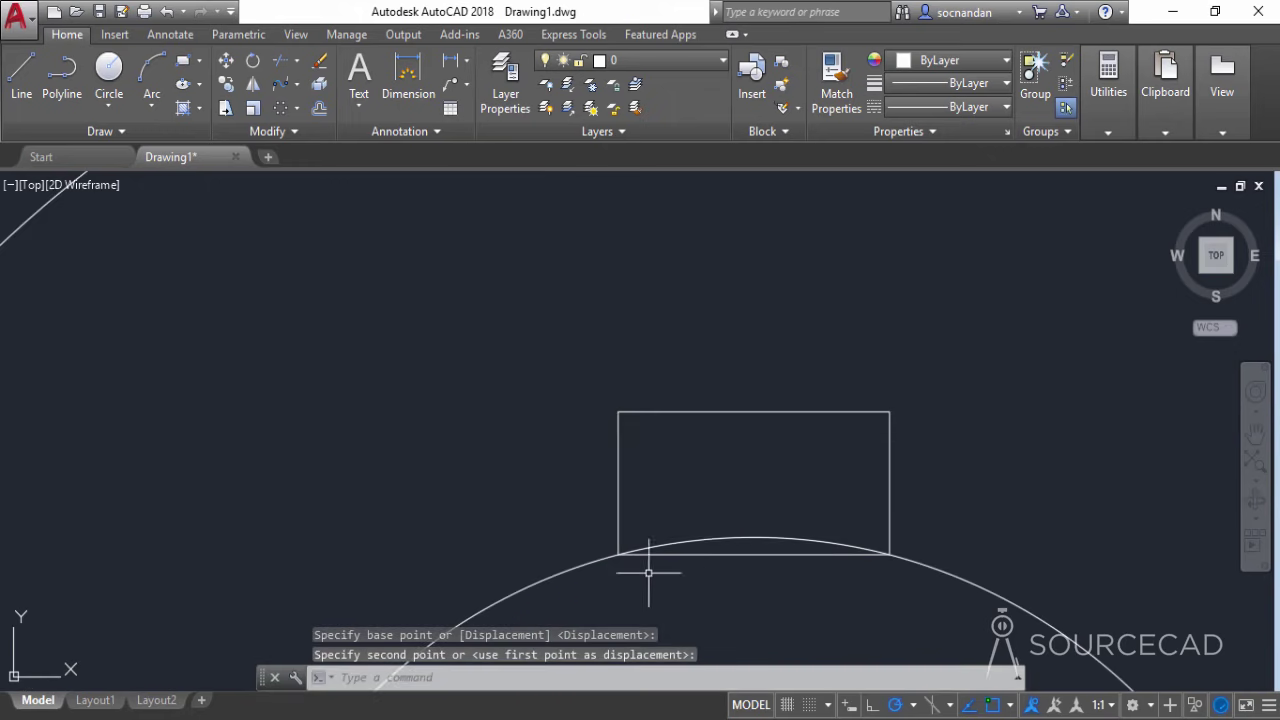
middle_drag(752, 557, 612, 403)
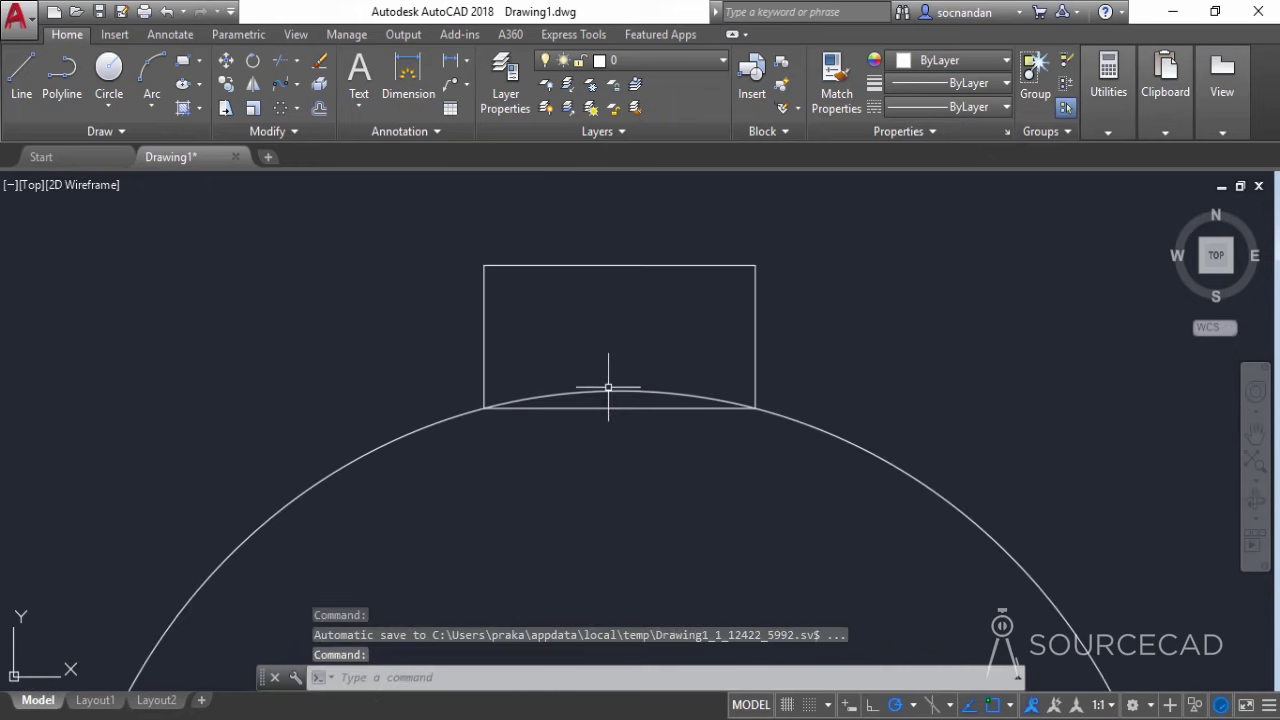
Trim the rectangle bottom and bore arc to form the keyway notch.
click(279, 63)
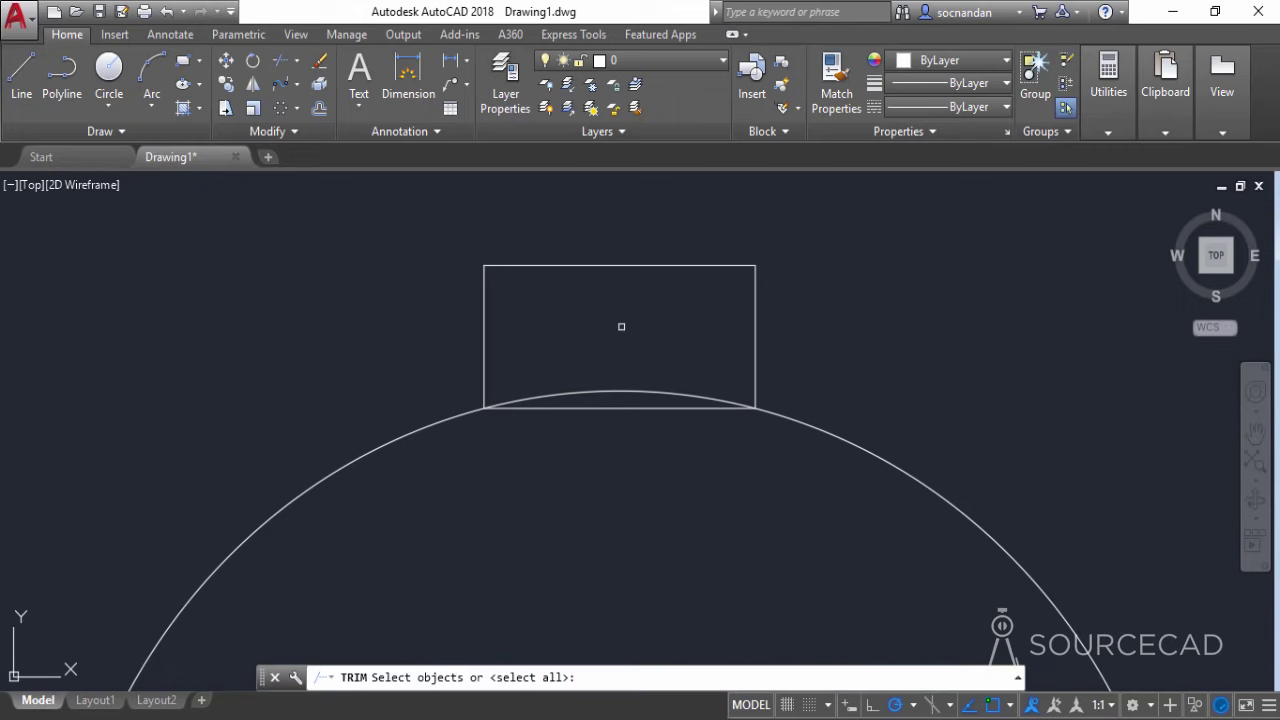
key(Return)
click(668, 480)
click(566, 337)
right_click(568, 335)
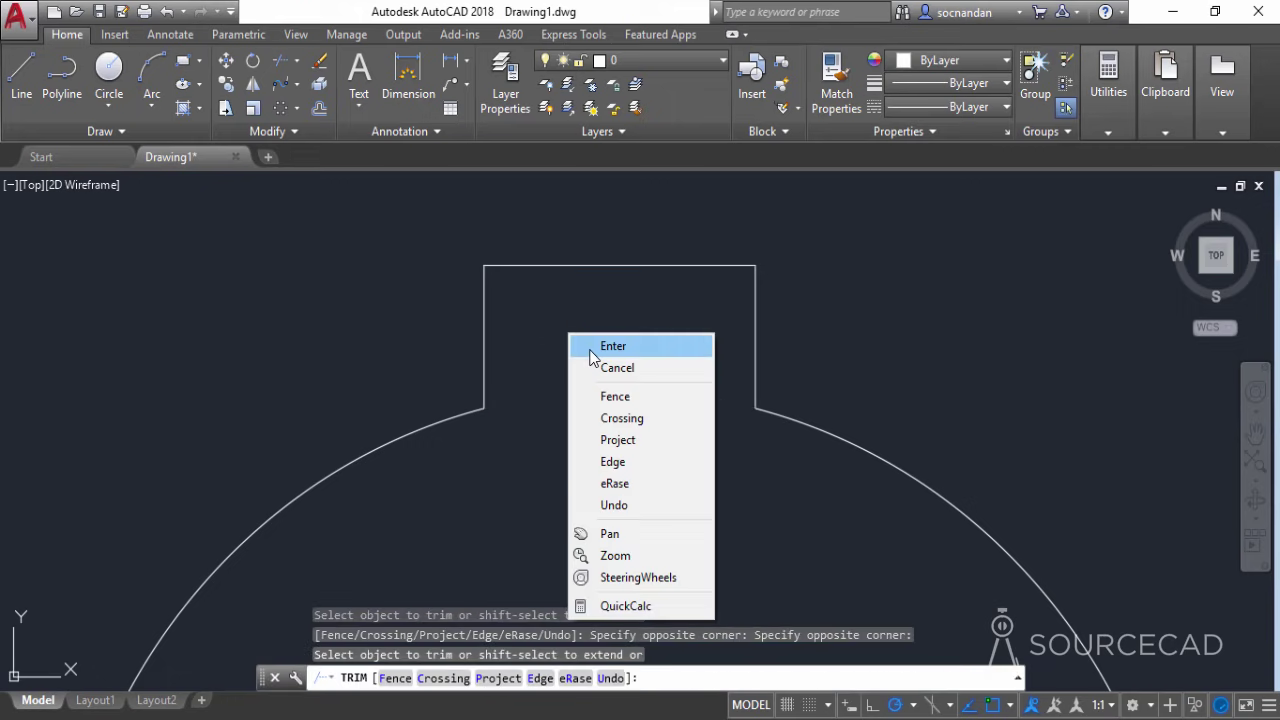
click(612, 346)
scroll(594, 363, down, 6)
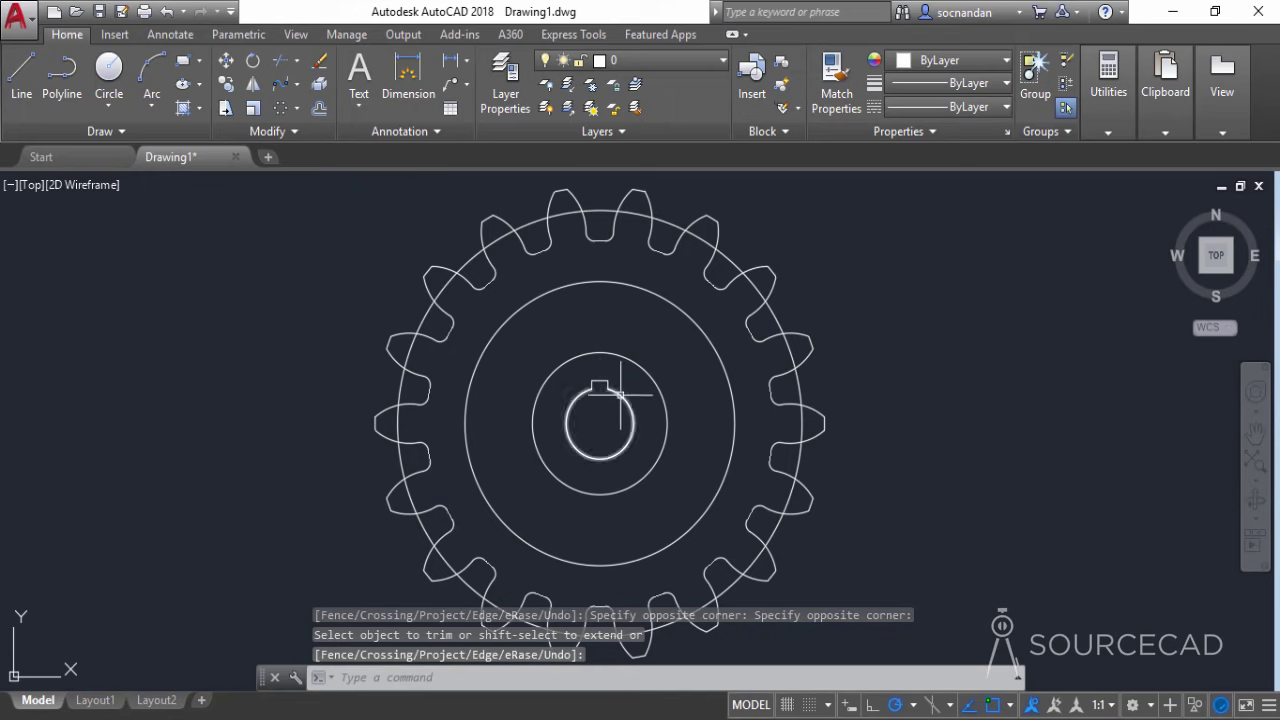
Erase the large circle crossing the teeth.
click(603, 212)
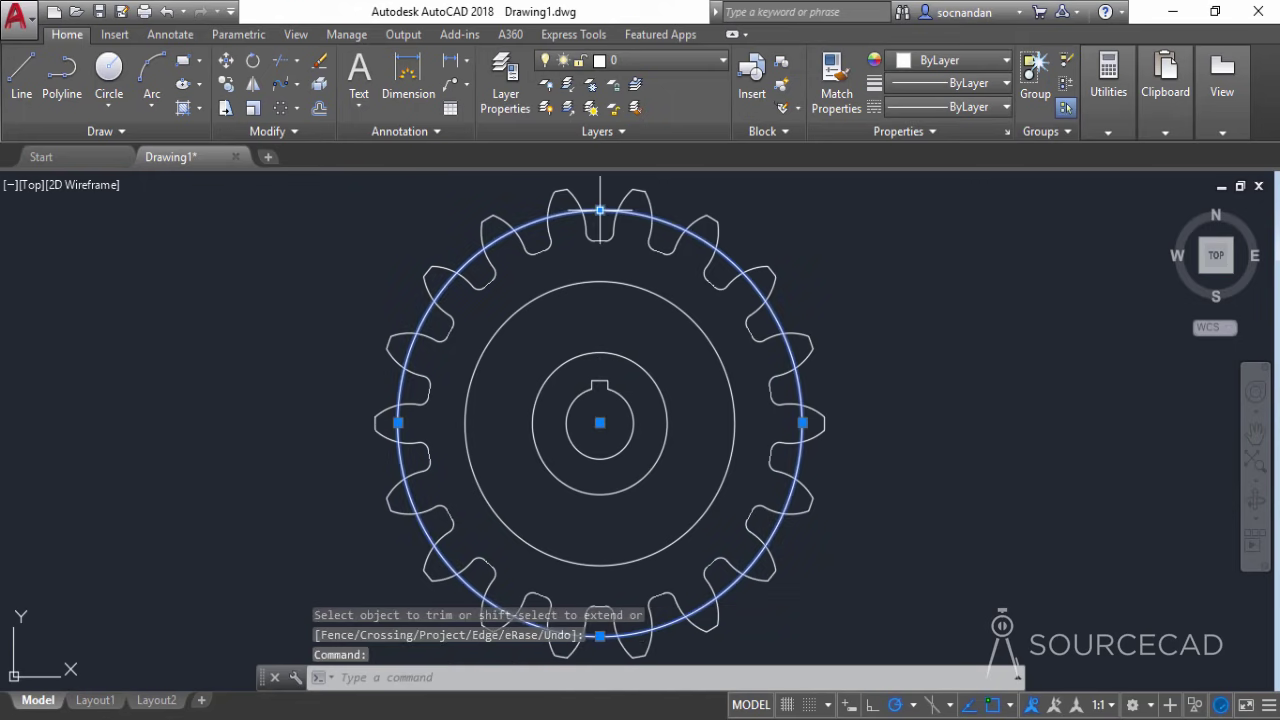
right_click(781, 229)
click(854, 363)
scroll(855, 355, down, 2)
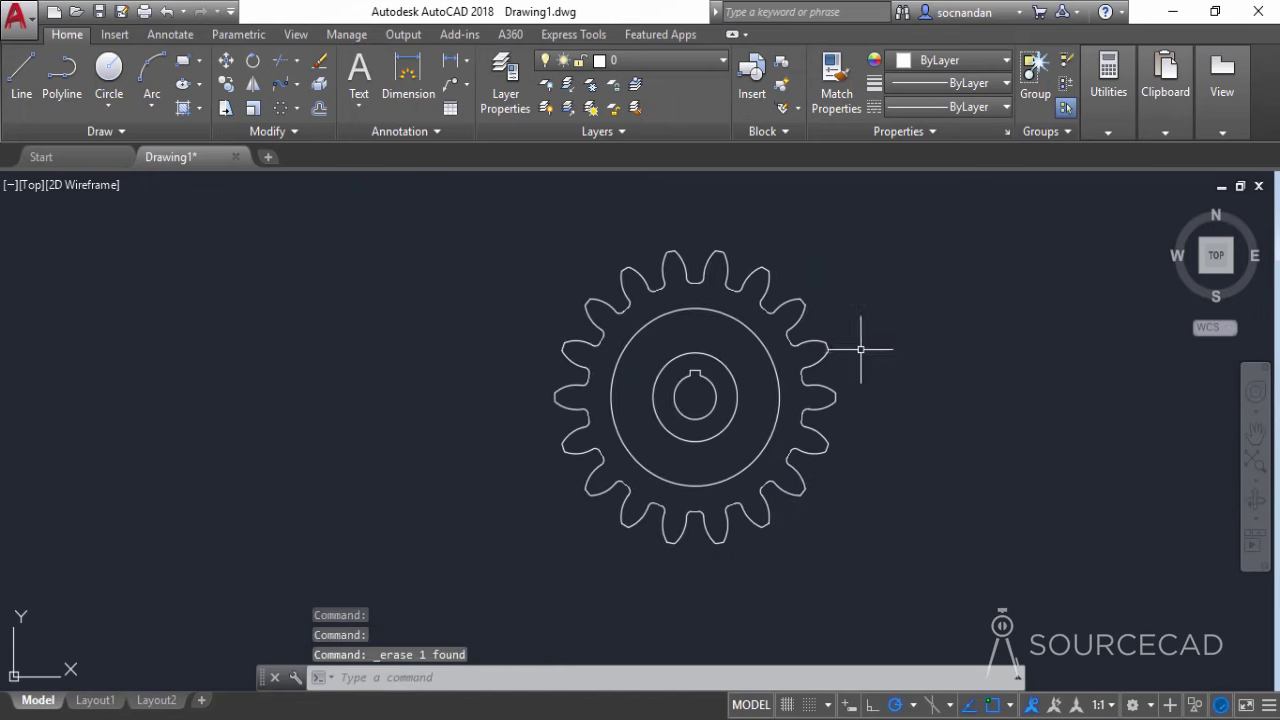